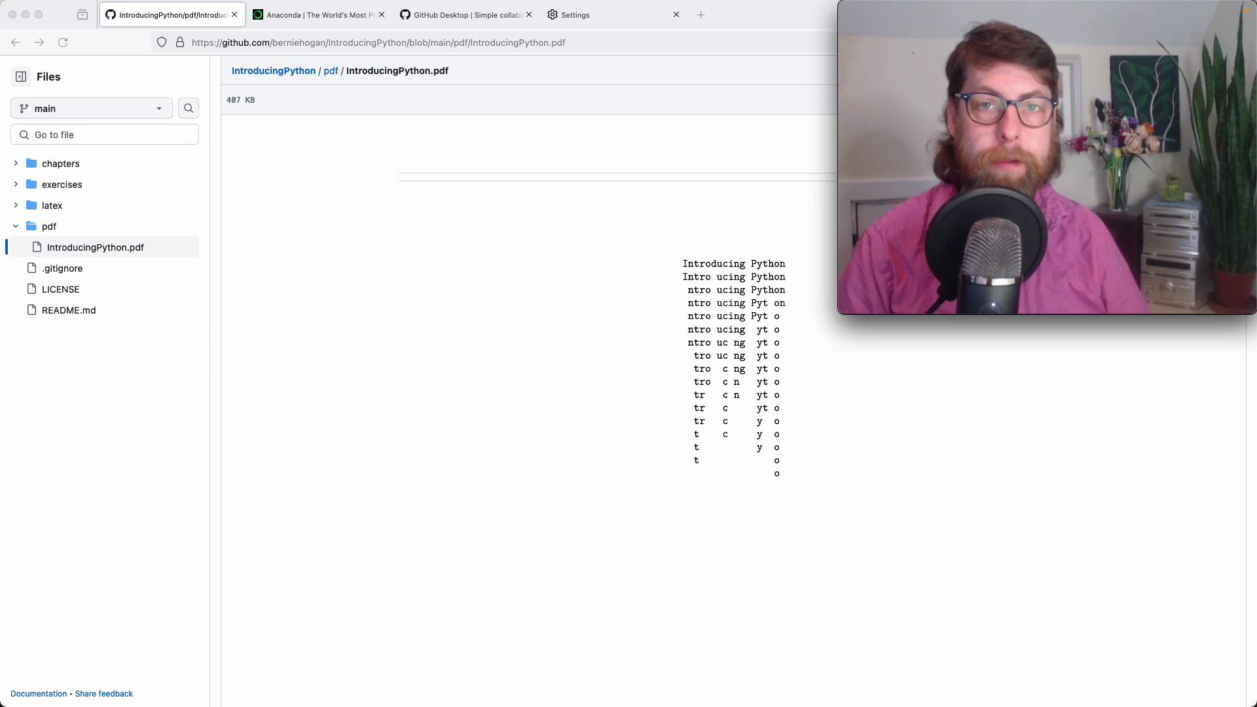
- In the IntroducingPython repo, open chapters, expand exercises, and open Ch.02.DataTypes.ipynb
{"action": "mouse_move", "coordinate": [923, 98]}
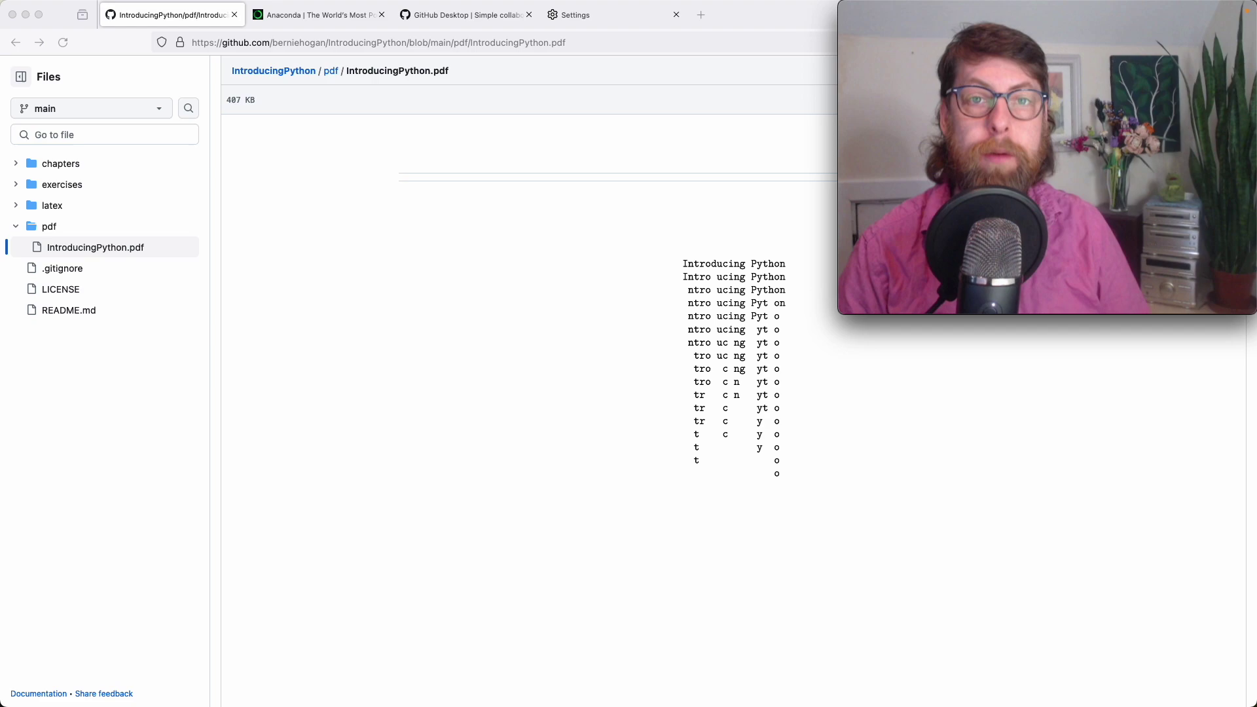
{"action": "mouse_move", "coordinate": [885, 97]}
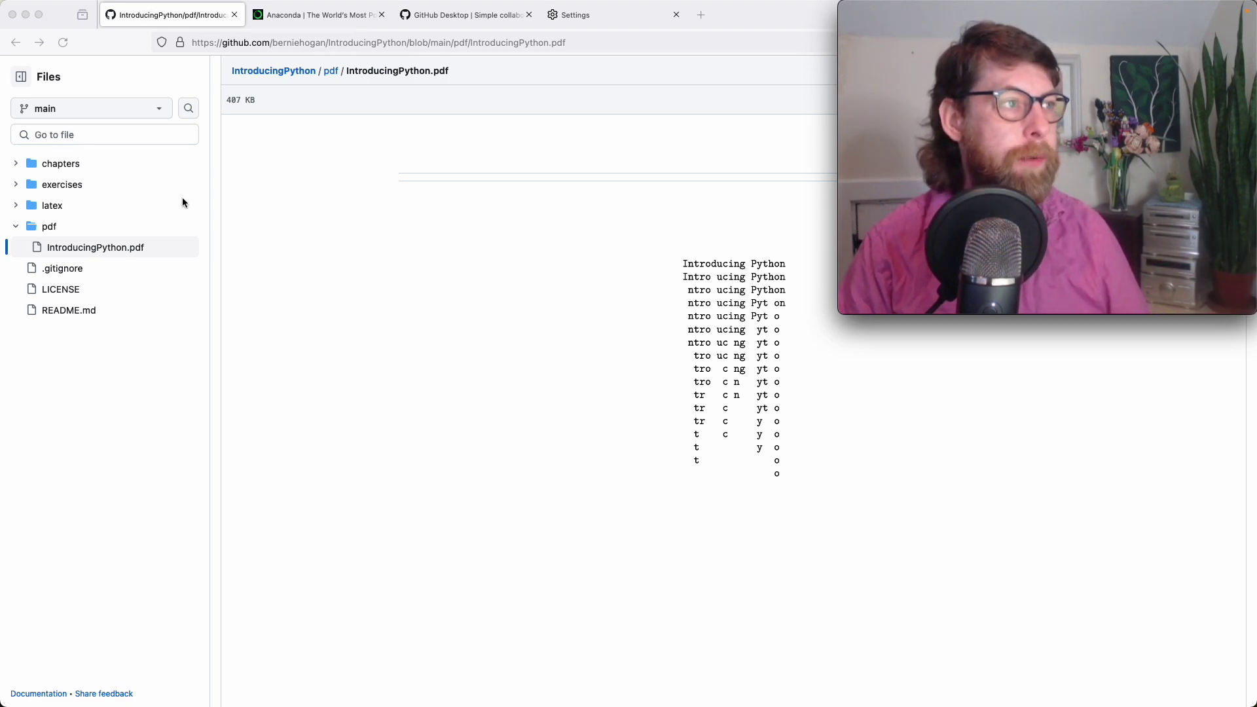
{"action": "scroll", "coordinate": [317, 274], "scroll_direction": "up", "scroll_amount": 2}
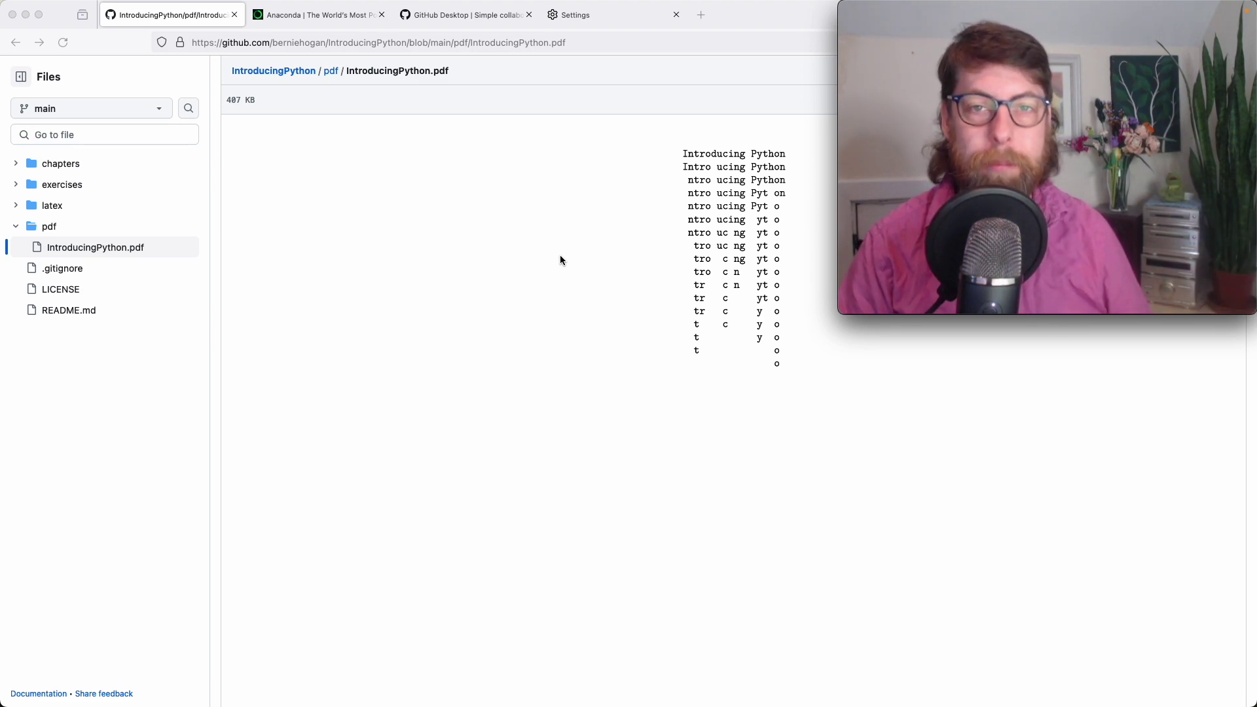
{"action": "scroll", "coordinate": [567, 265], "scroll_direction": "up", "scroll_amount": 1}
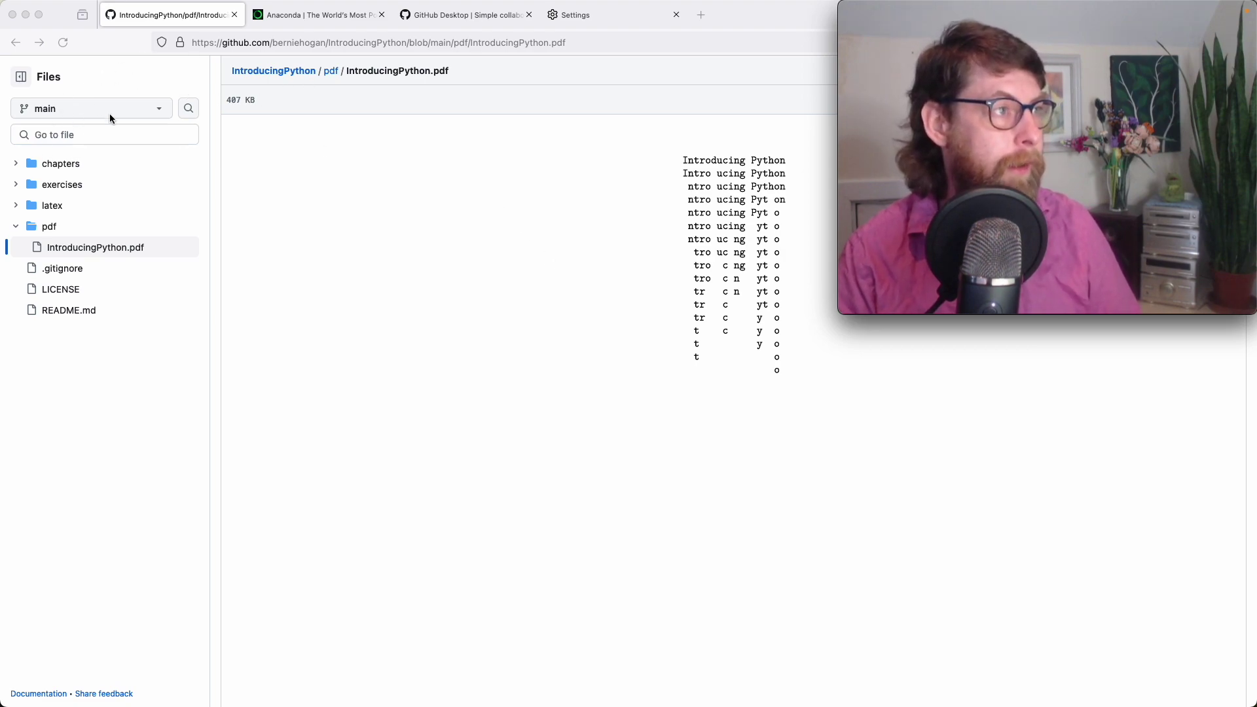
{"action": "left_click", "coordinate": [20, 166]}
{"action": "left_click", "coordinate": [29, 166]}
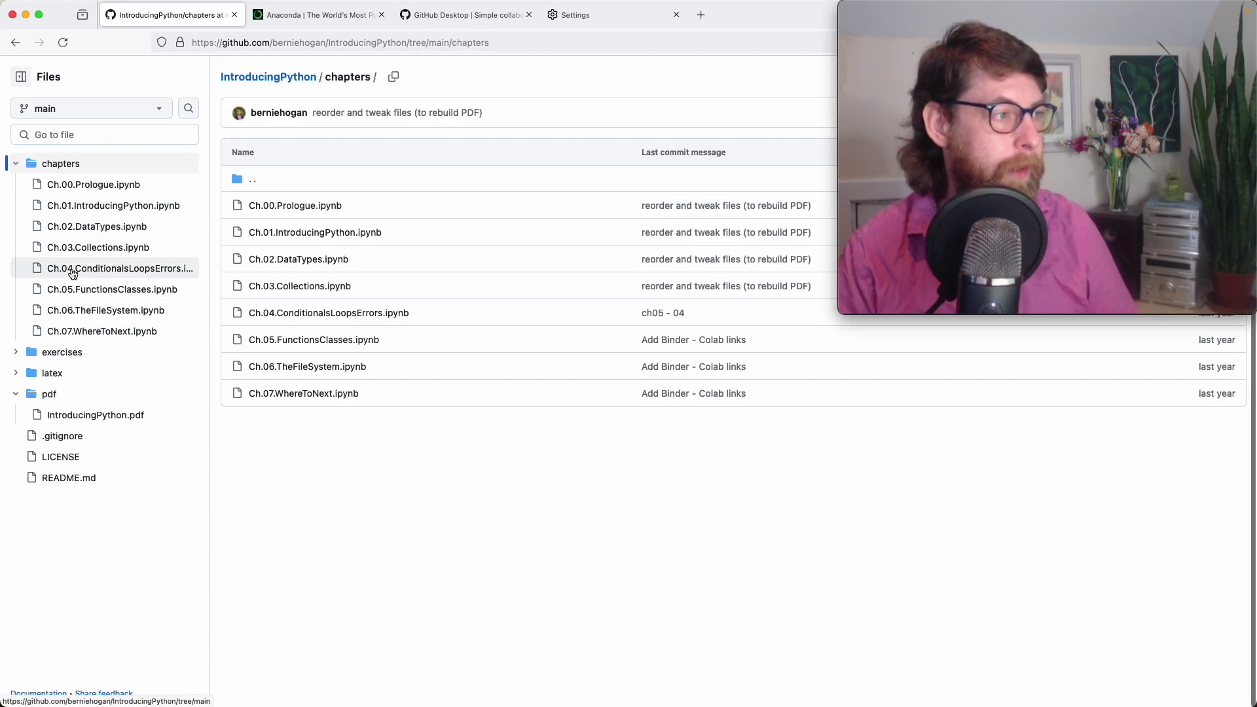
{"action": "left_click", "coordinate": [15, 352]}
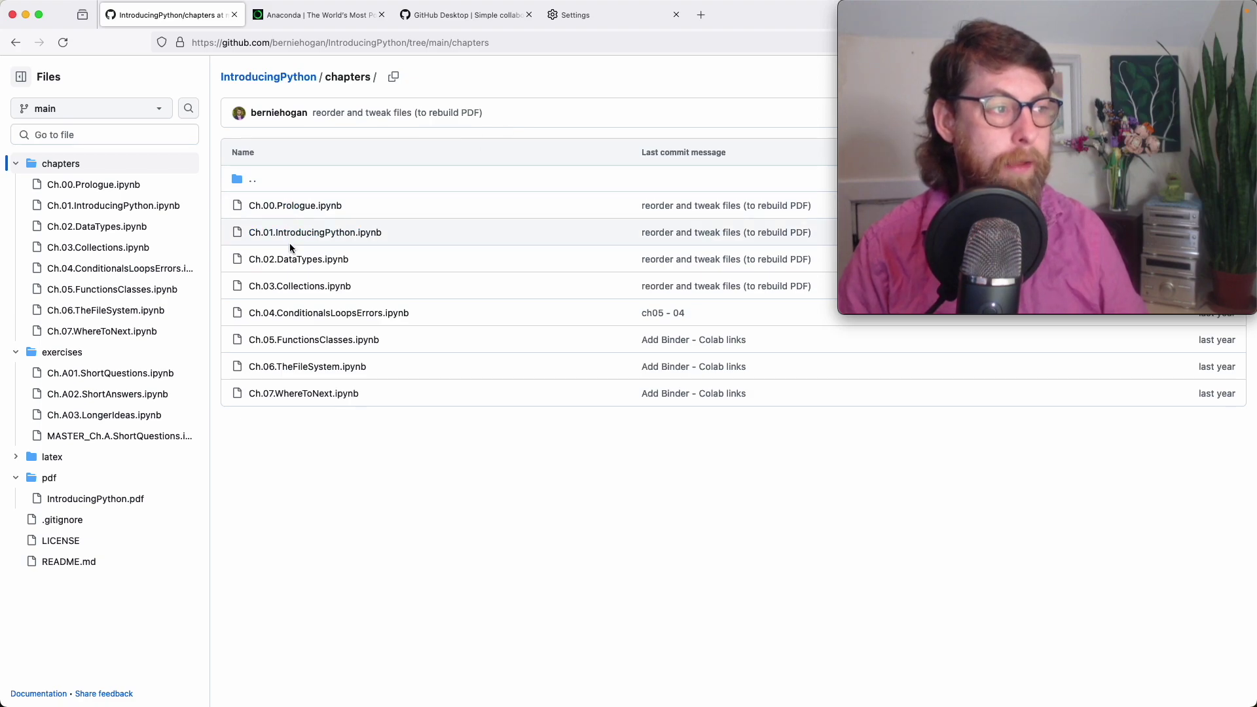
{"action": "left_click", "coordinate": [291, 261]}
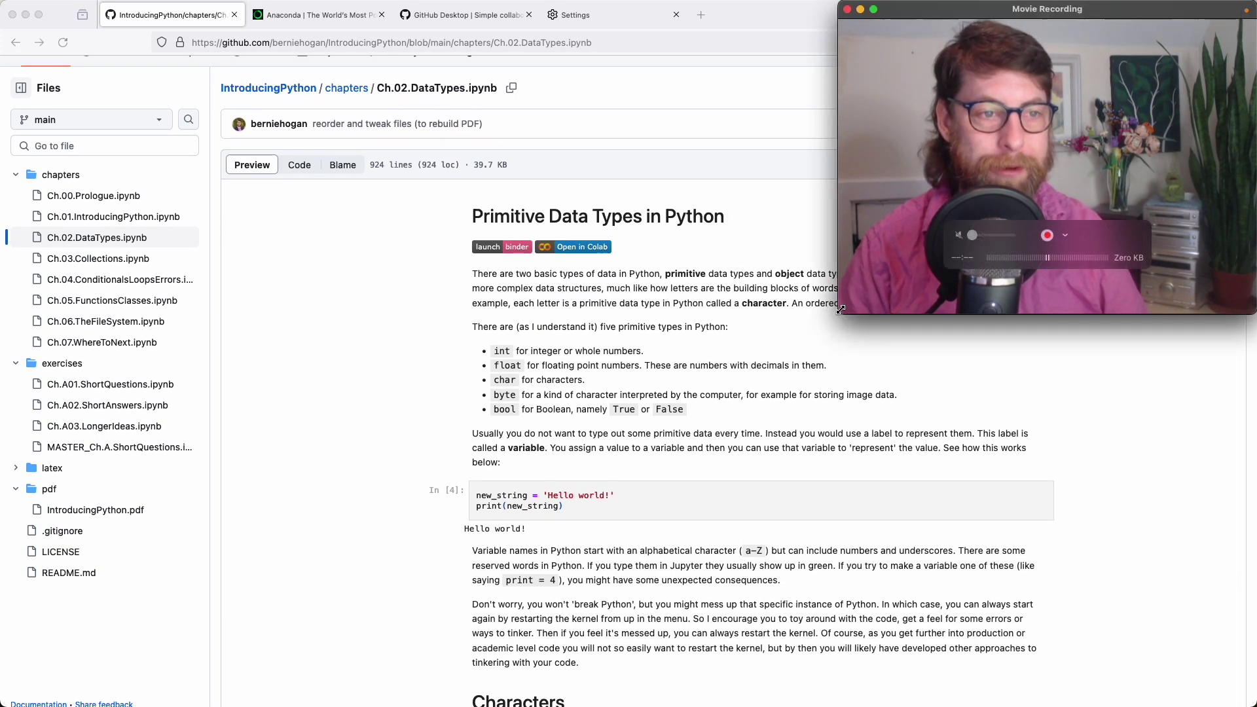
- Zoom in on the Ch.02.DataTypes notebook preview, skim it, and launch it via Open in Colab
{"action": "left_click_drag", "start_coordinate": [841, 316], "coordinate": [1081, 218]}
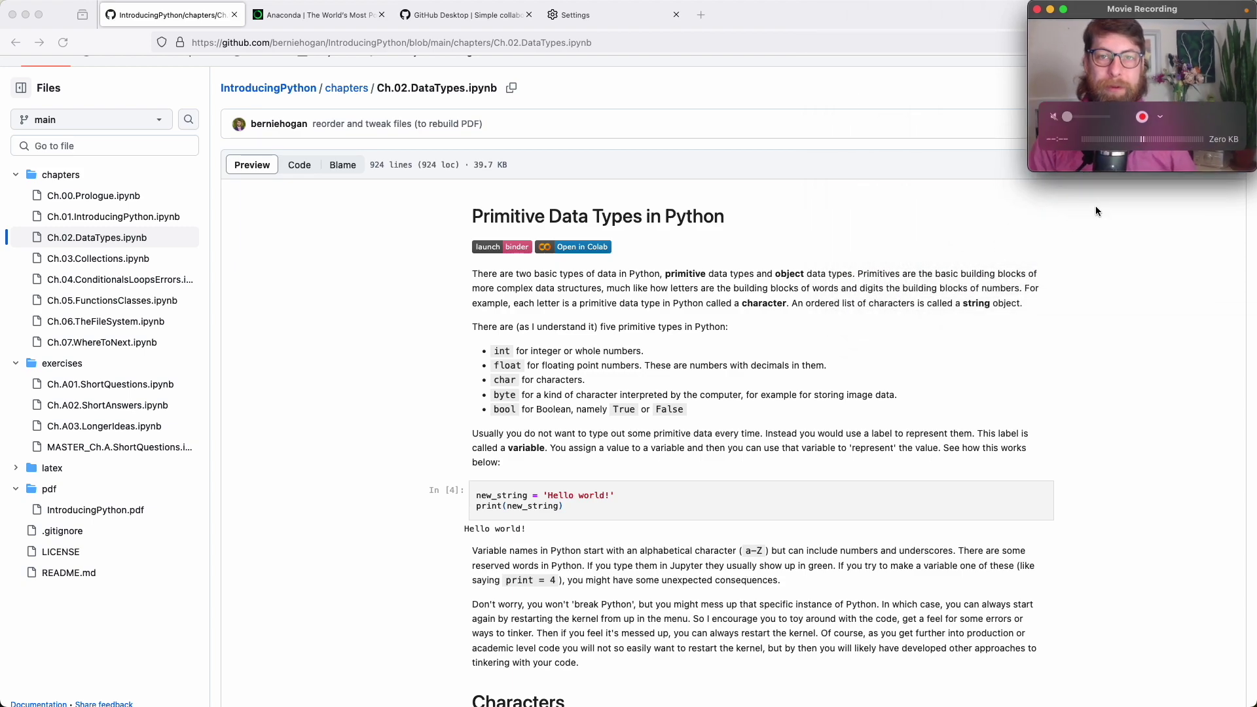
{"action": "left_click", "coordinate": [856, 327]}
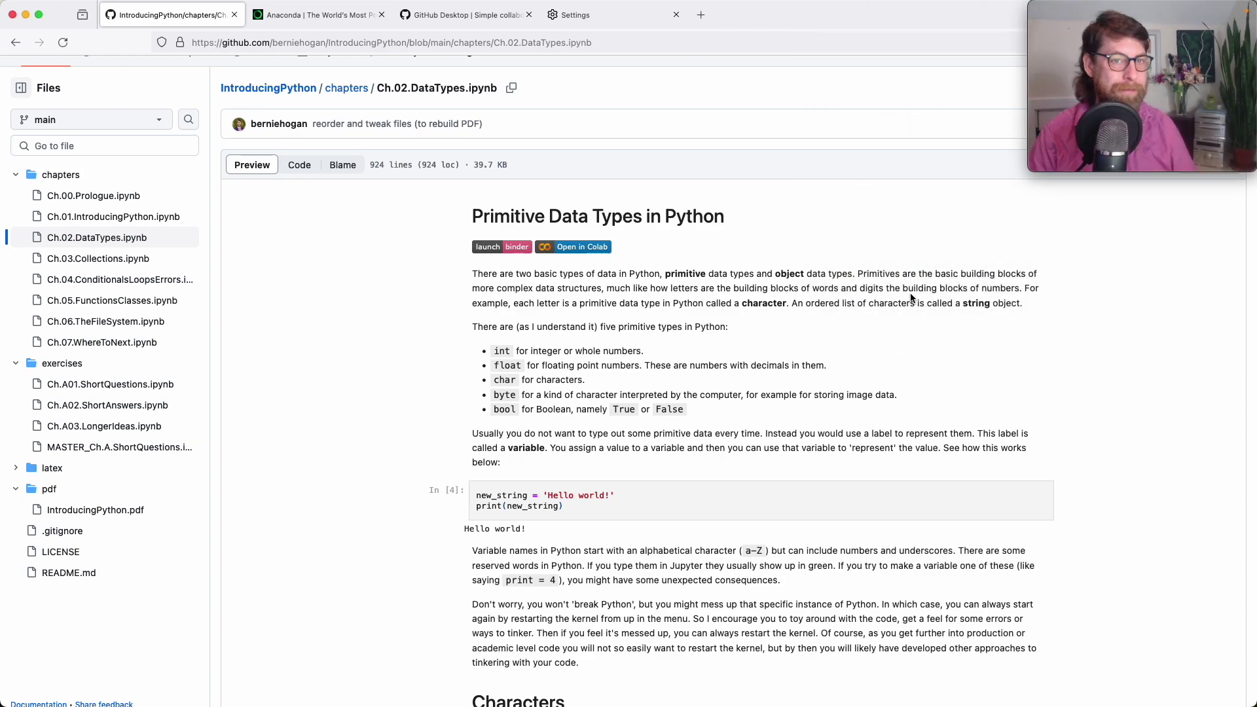
{"action": "key", "text": "super+equal"}
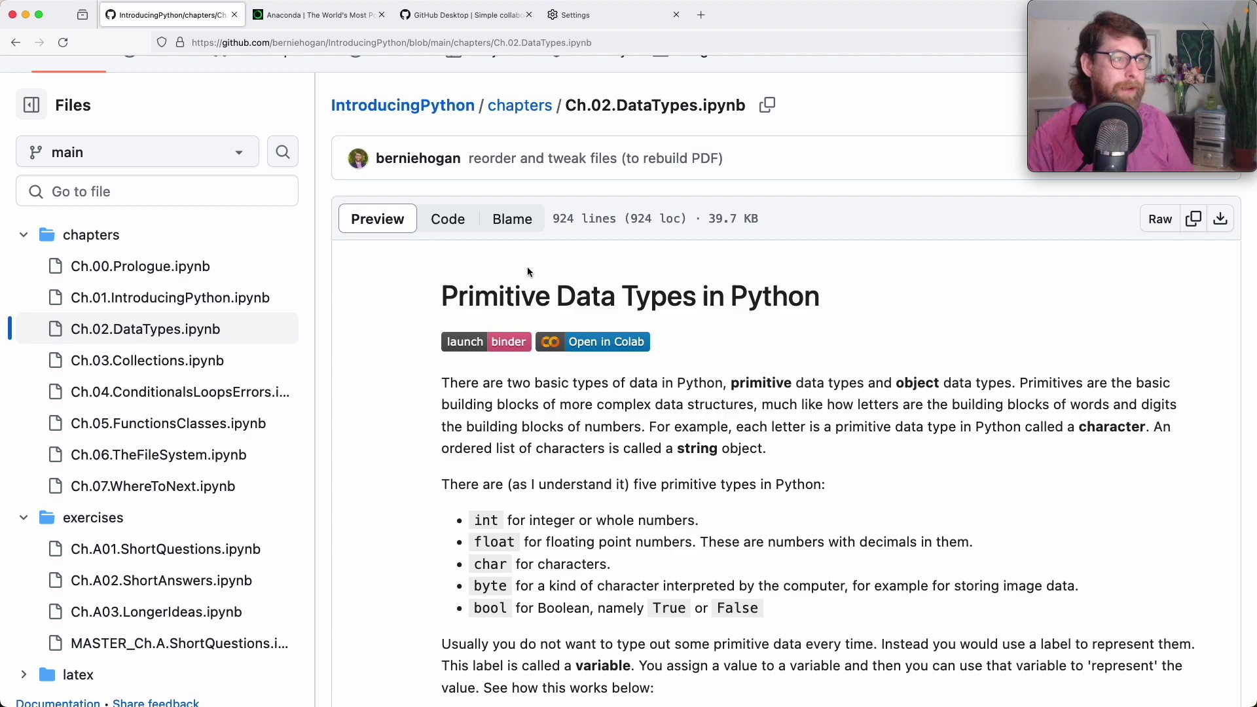
{"action": "scroll", "coordinate": [510, 324], "scroll_direction": "down", "scroll_amount": 4}
{"action": "scroll", "coordinate": [484, 347], "scroll_direction": "up", "scroll_amount": 5}
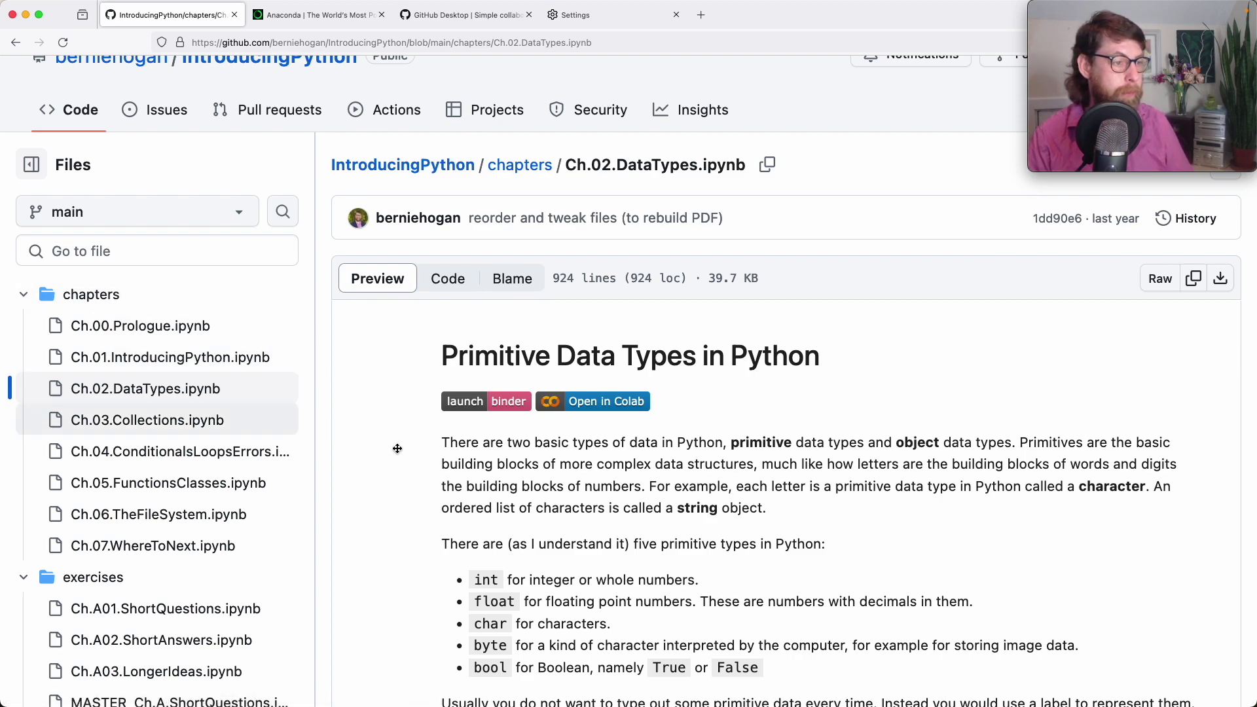
{"action": "scroll", "coordinate": [502, 484], "scroll_direction": "down", "scroll_amount": 5}
{"action": "scroll", "coordinate": [502, 483], "scroll_direction": "down", "scroll_amount": 3}
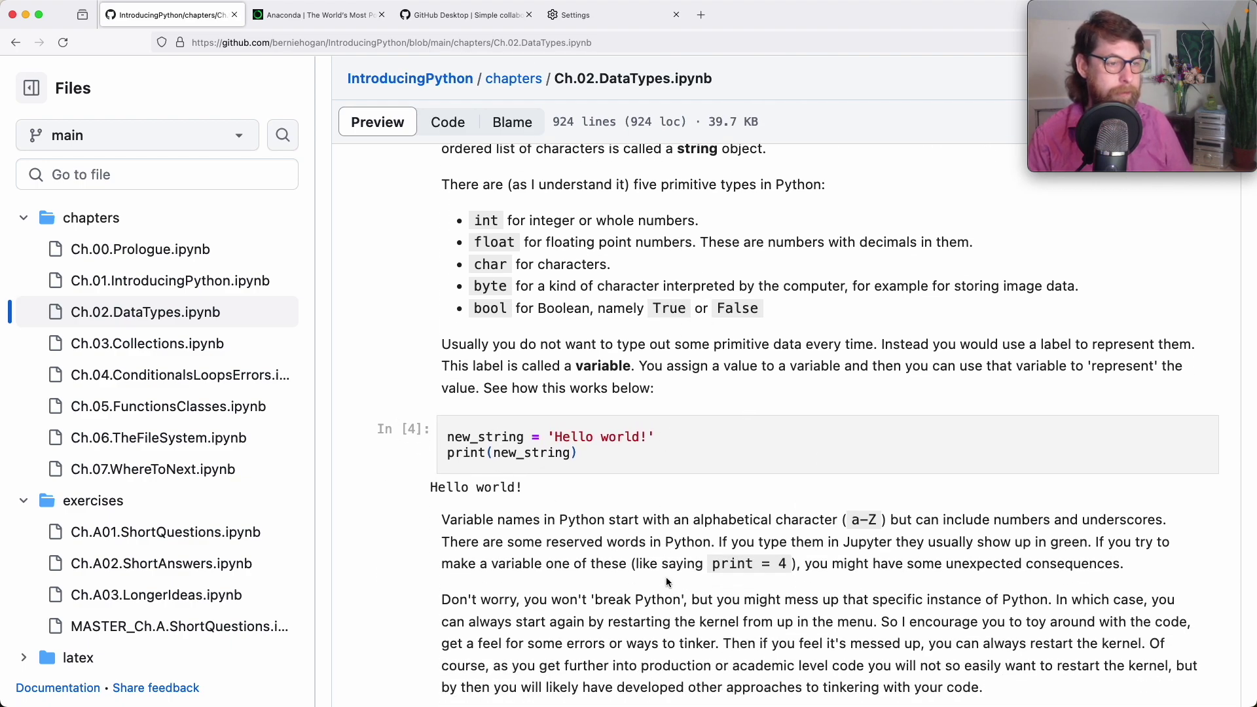
{"action": "scroll", "coordinate": [646, 300], "scroll_direction": "up", "scroll_amount": 7}
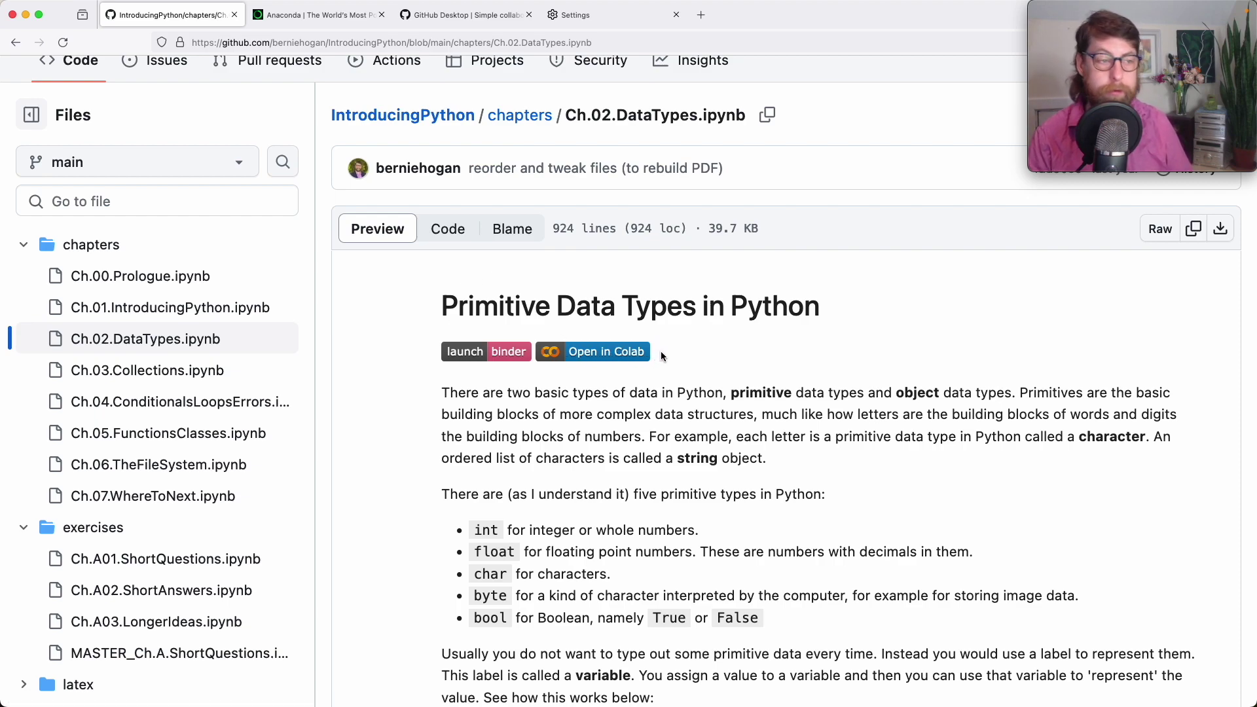
{"action": "left_click", "coordinate": [617, 353]}
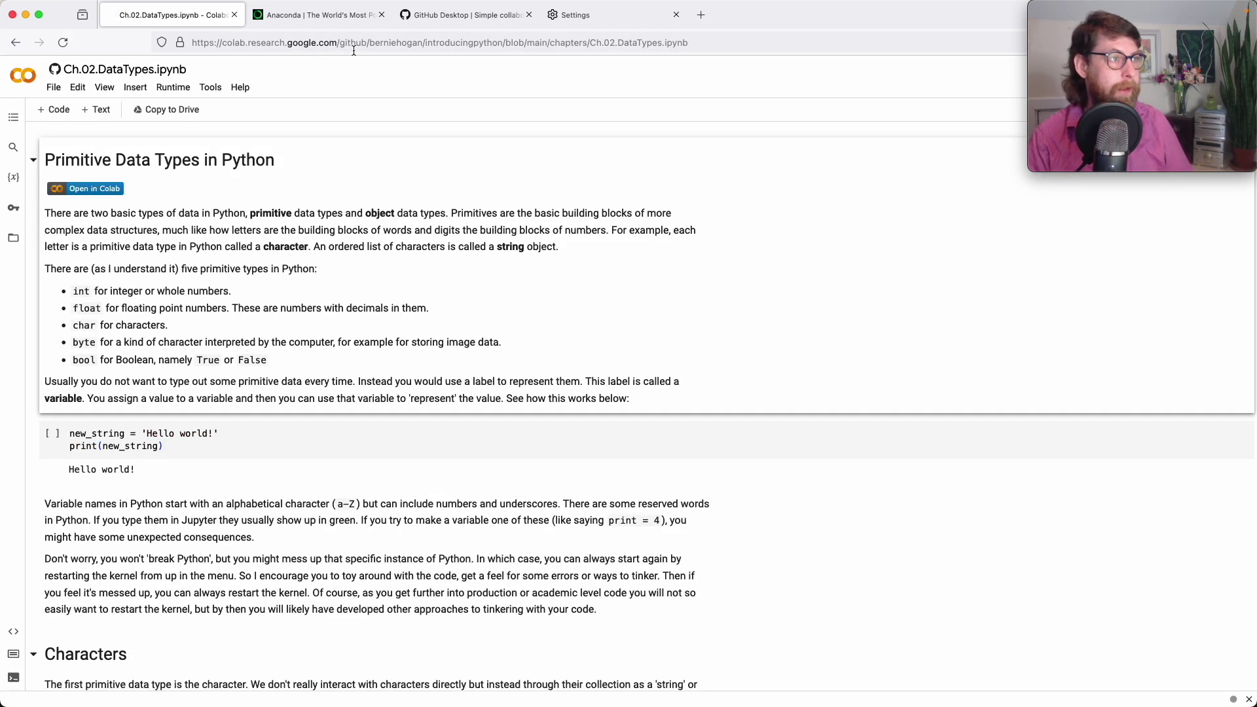
- Inspect the Colab address and step through the new_string, Variable names and Characters cells
{"action": "left_click", "coordinate": [354, 50]}
{"action": "left_click_drag", "start_coordinate": [340, 42], "coordinate": [716, 44]}
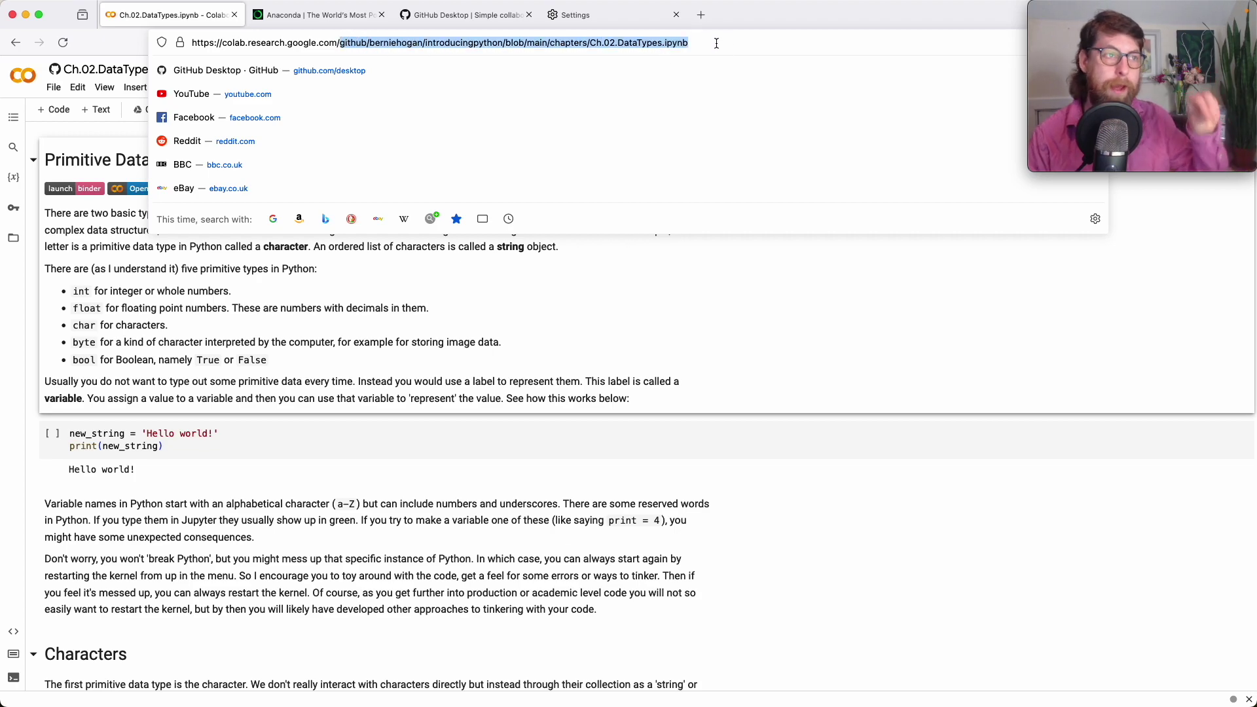
{"action": "left_click", "coordinate": [656, 277]}
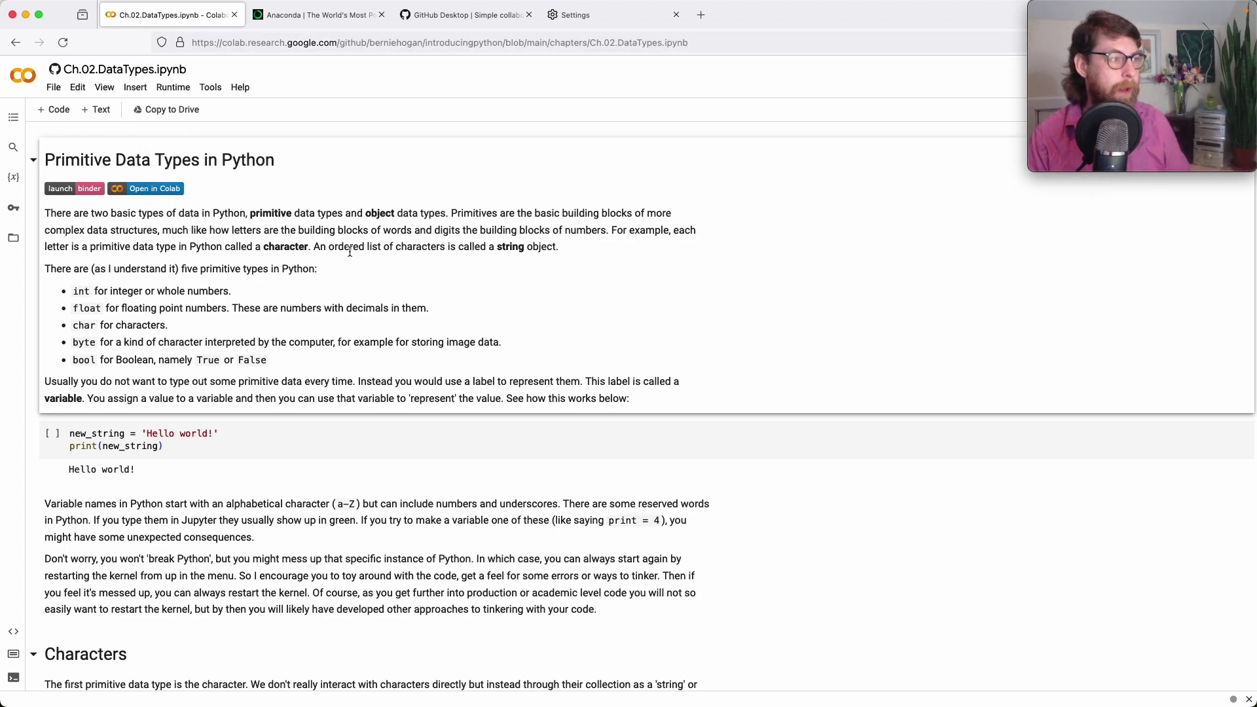
{"action": "scroll", "coordinate": [349, 250], "scroll_direction": "down", "scroll_amount": 5}
{"action": "left_click", "coordinate": [334, 315]}
{"action": "scroll", "coordinate": [334, 315], "scroll_direction": "down", "scroll_amount": 2}
{"action": "left_click", "coordinate": [335, 315]}
{"action": "scroll", "coordinate": [333, 340], "scroll_direction": "down", "scroll_amount": 3}
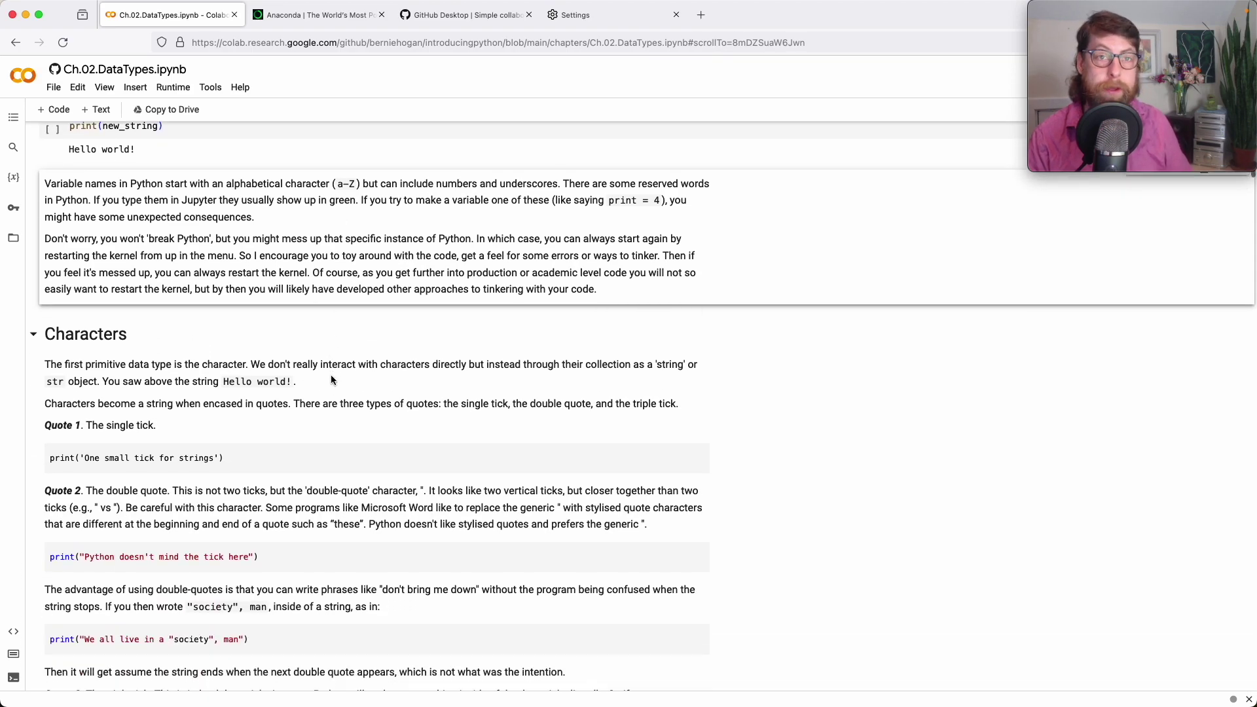
{"action": "left_click", "coordinate": [331, 377]}
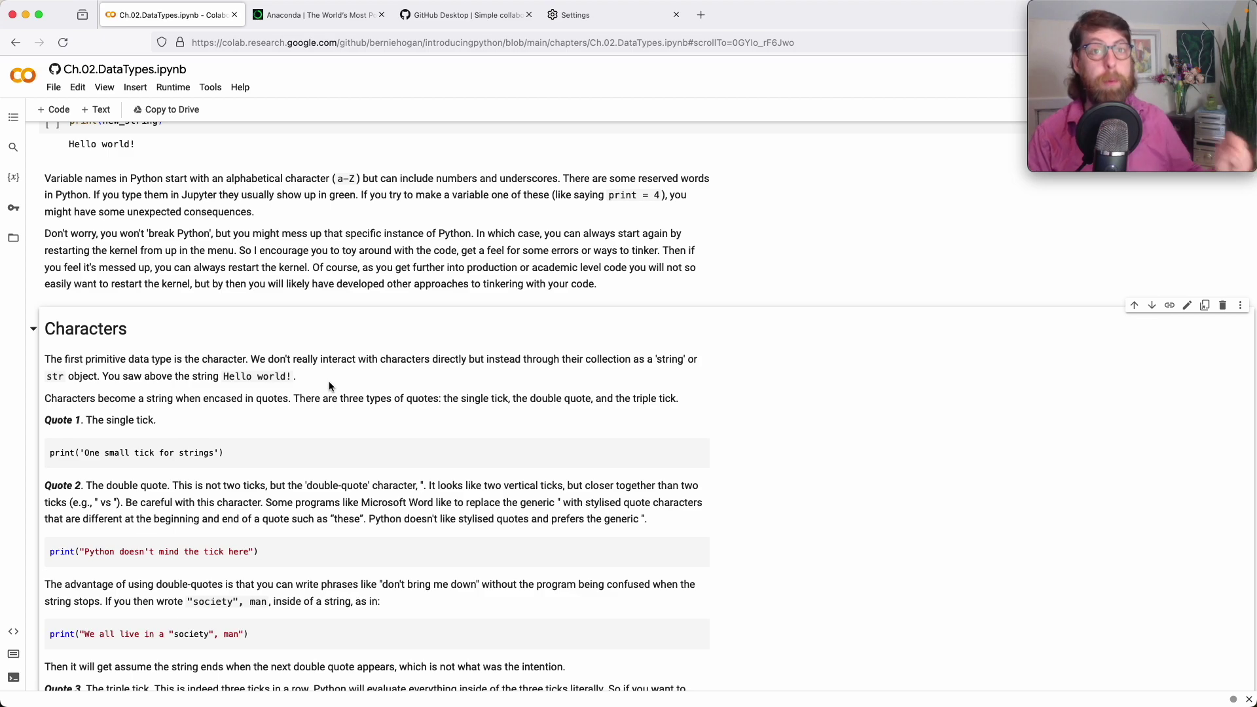
{"action": "scroll", "coordinate": [330, 387], "scroll_direction": "up", "scroll_amount": 3}
{"action": "scroll", "coordinate": [329, 381], "scroll_direction": "up", "scroll_amount": 3}
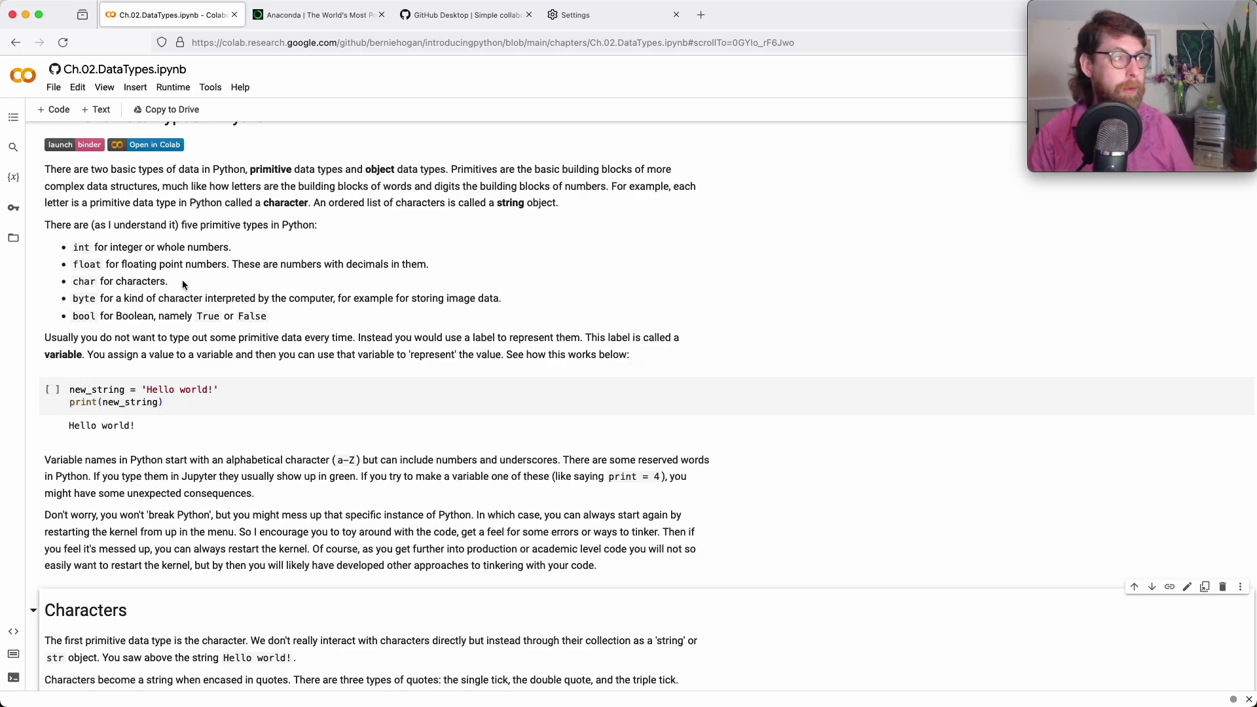
{"action": "left_click", "coordinate": [172, 408]}
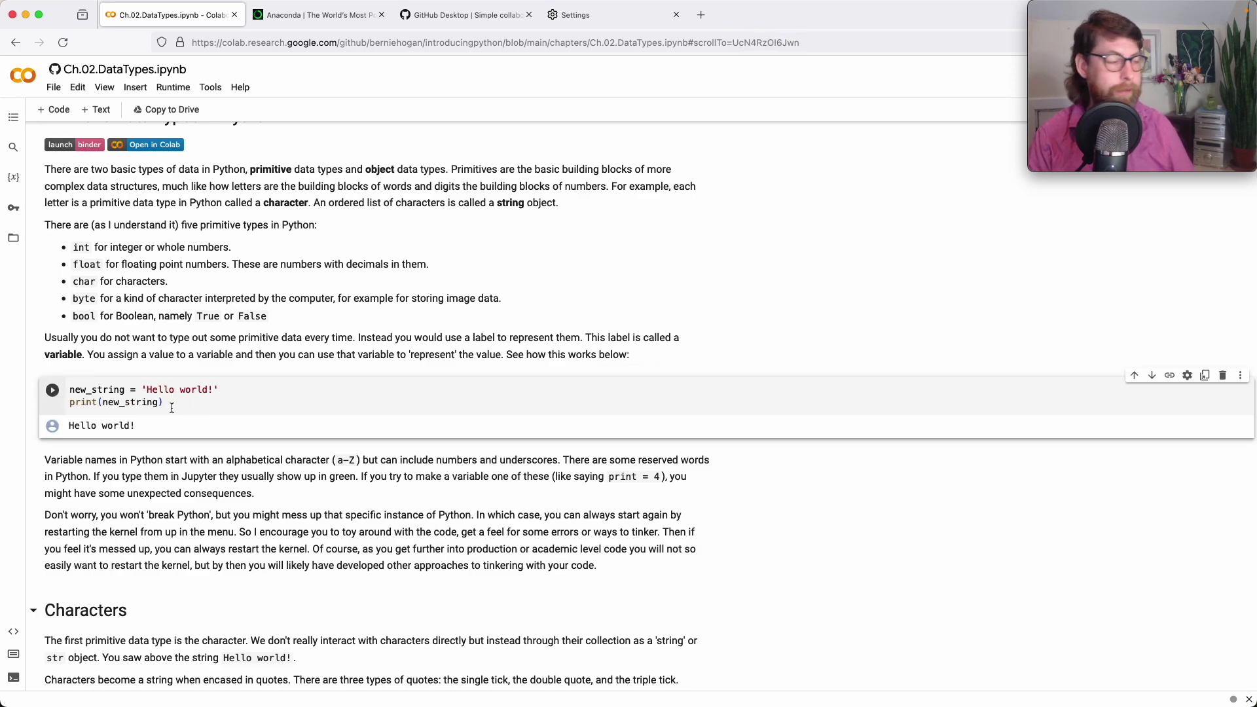
- Run the new_string cell to print Hello world!, declining the Google sign-in request
{"action": "mouse_move", "coordinate": [1063, 34]}
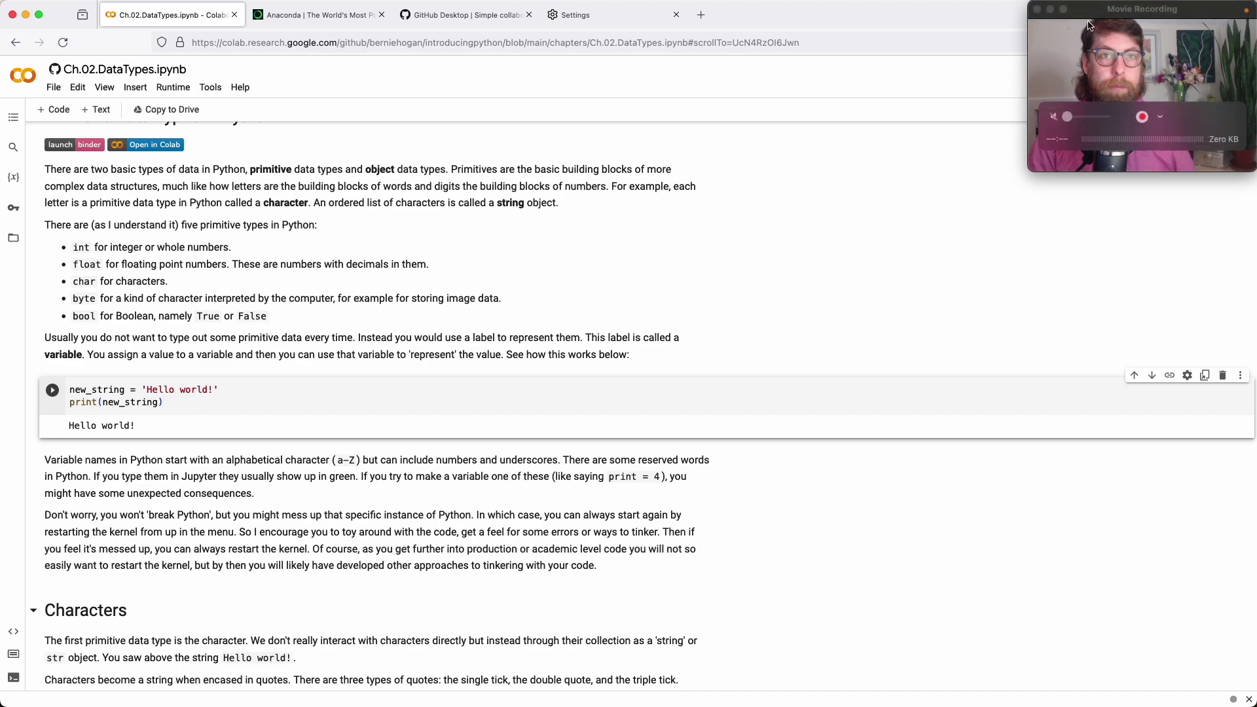
{"action": "left_click_drag", "start_coordinate": [1089, 25], "coordinate": [1072, 153]}
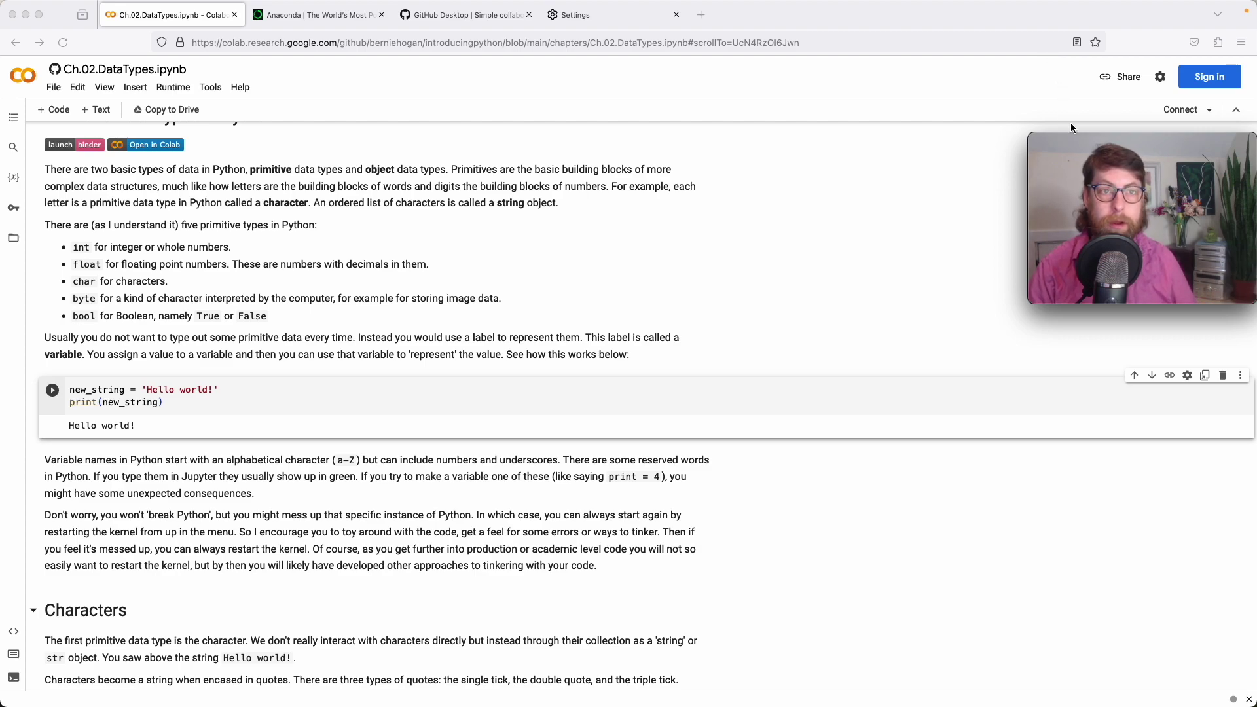
{"action": "left_click_drag", "start_coordinate": [1082, 137], "coordinate": [1084, 0]}
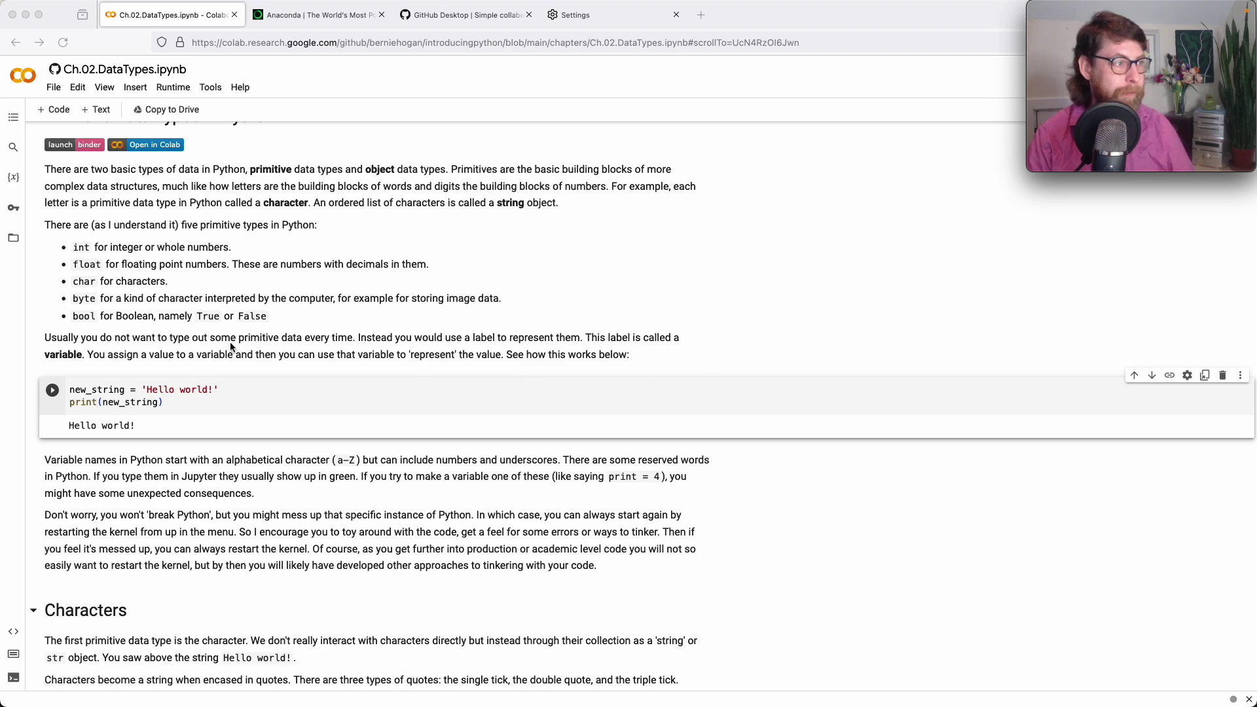
{"action": "left_click", "coordinate": [54, 393]}
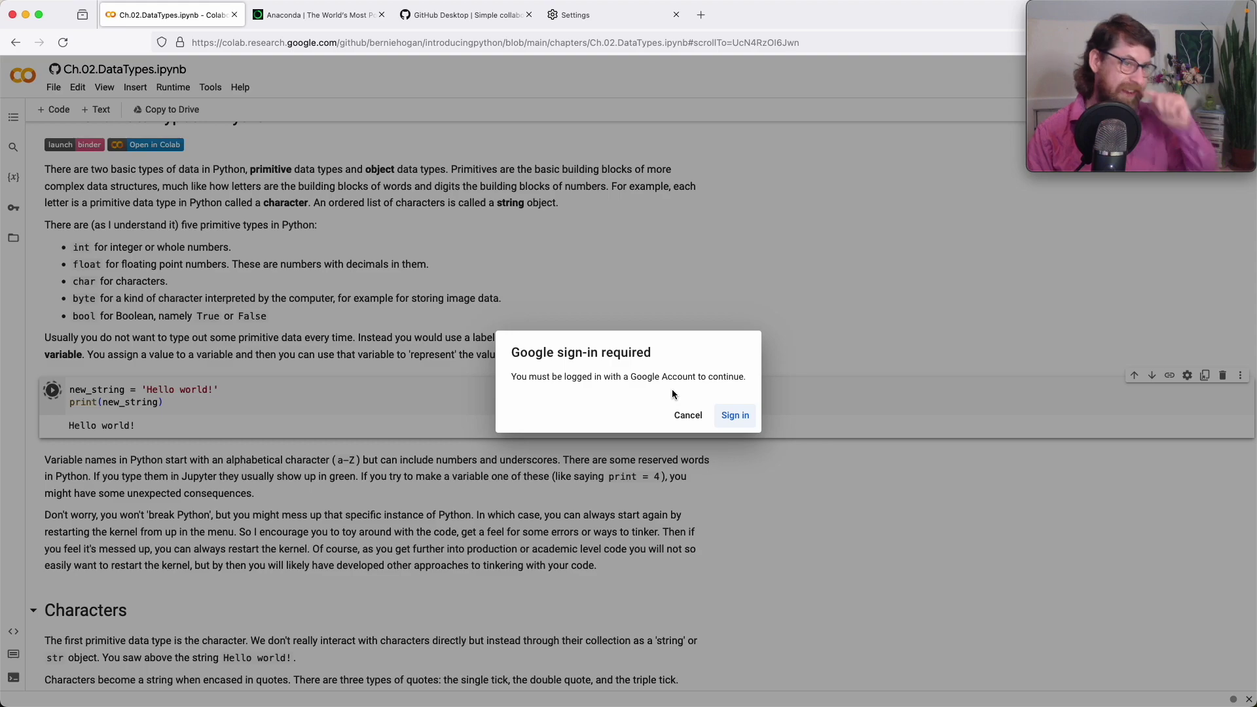
{"action": "left_click", "coordinate": [687, 416]}
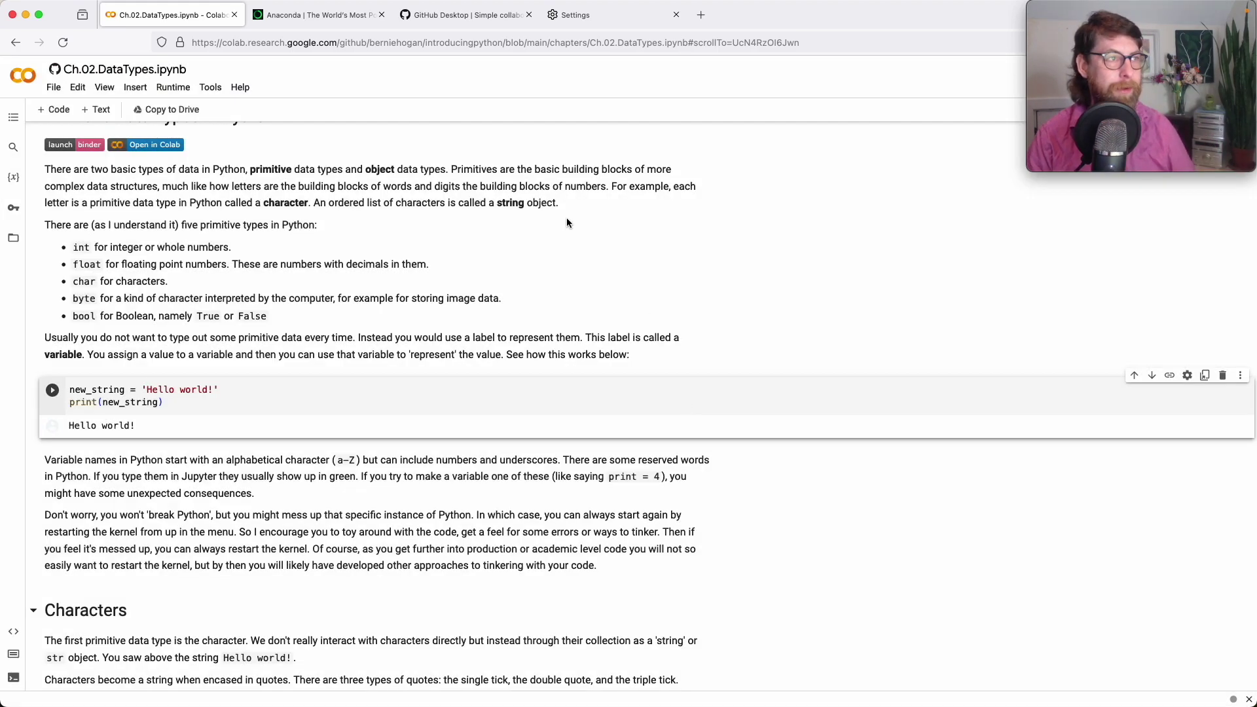
- Go back through the browser history to the top of the notebook
{"action": "scroll", "coordinate": [278, 166], "scroll_direction": "up", "scroll_amount": 1}
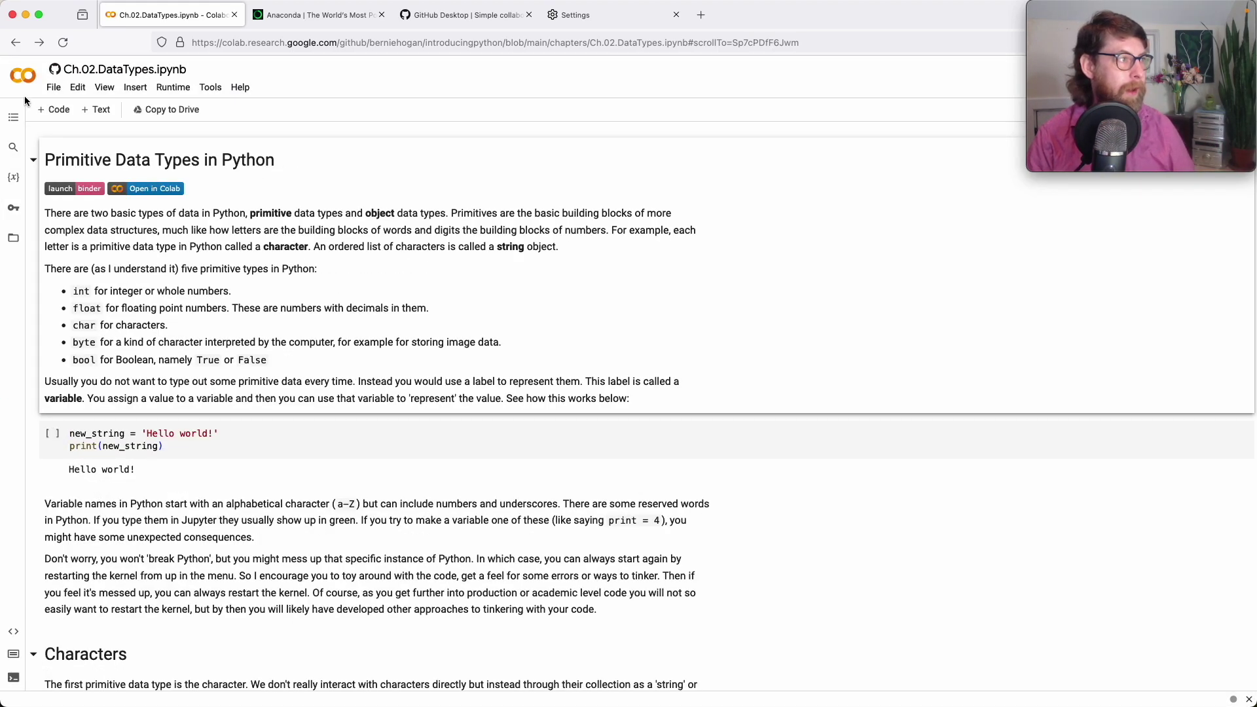
{"action": "left_click", "coordinate": [14, 42]}
{"action": "left_click", "coordinate": [15, 43]}
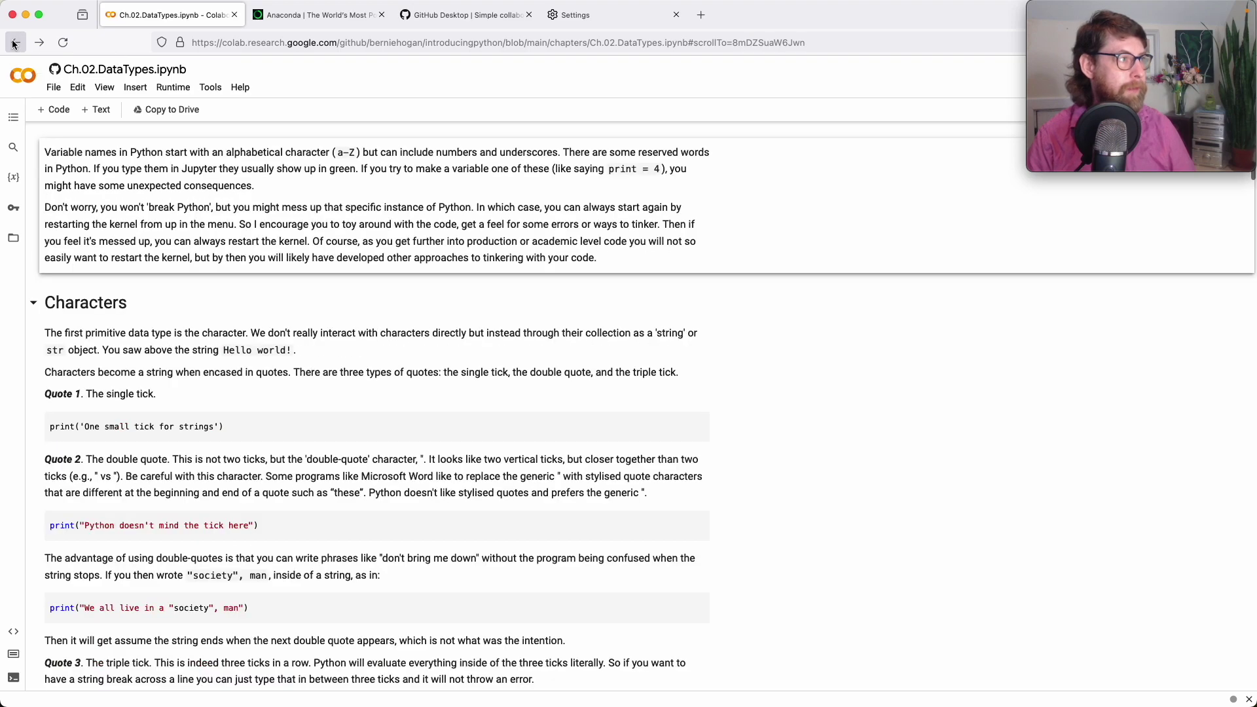
{"action": "left_click", "coordinate": [13, 43]}
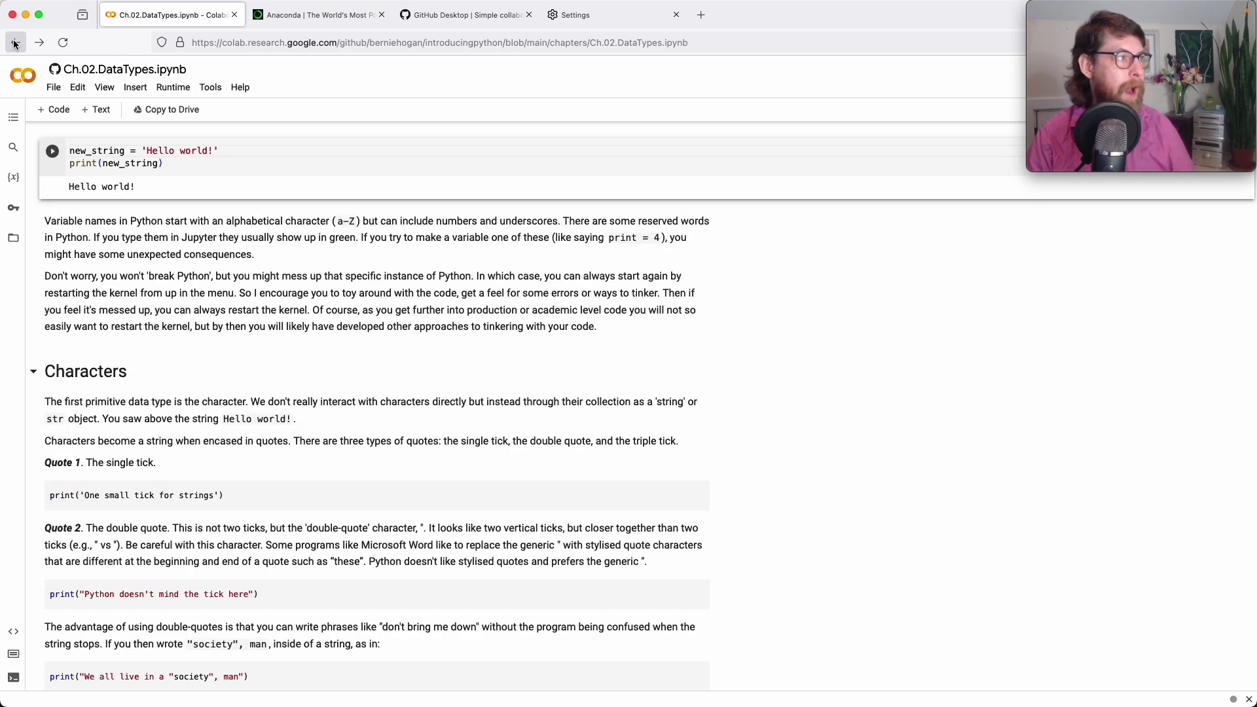
- Return to GitHub's Ch.02.DataTypes.ipynb page, scroll it, then switch to the Anaconda tab
{"action": "left_click", "coordinate": [15, 42]}
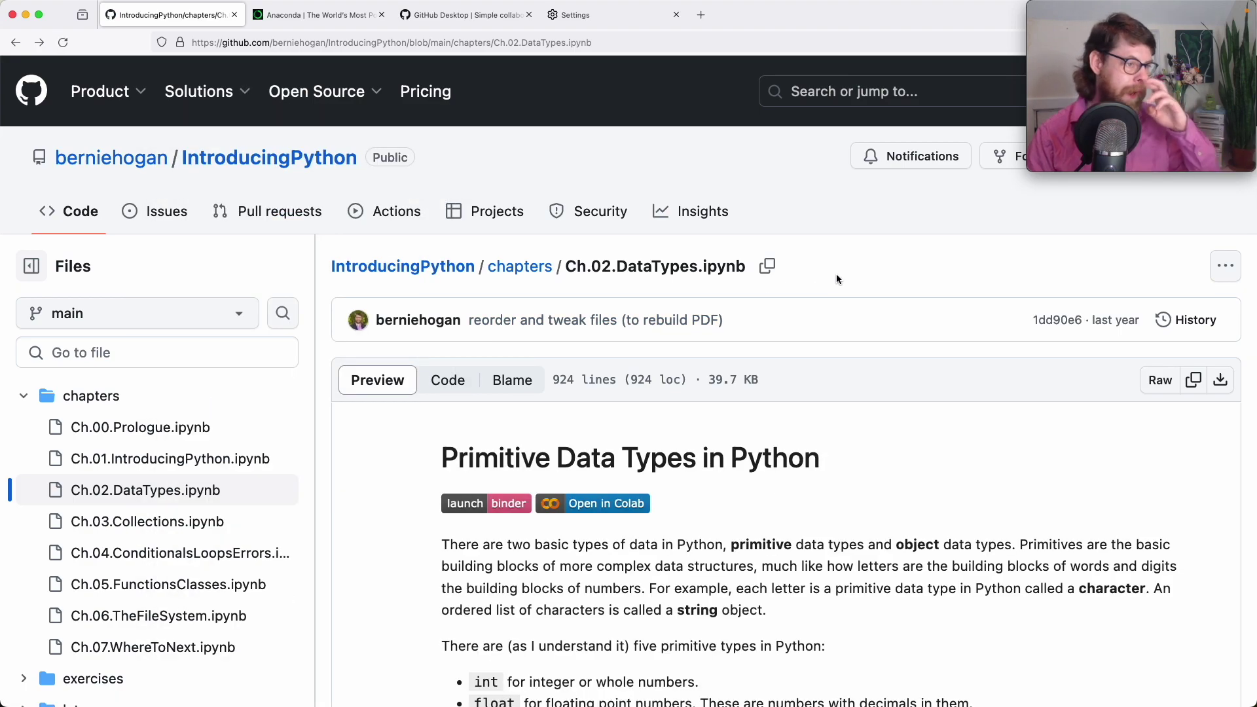
{"action": "scroll", "coordinate": [830, 277], "scroll_direction": "down", "scroll_amount": 2}
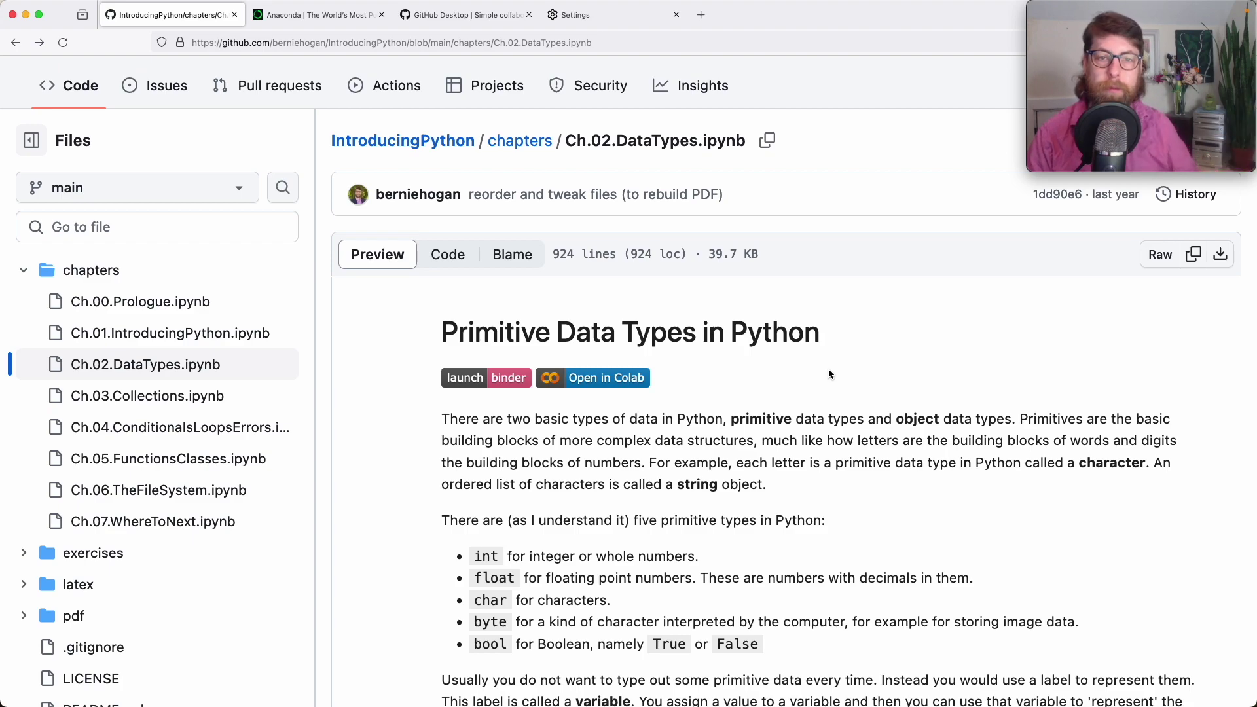
{"action": "scroll", "coordinate": [829, 371], "scroll_direction": "up", "scroll_amount": 1}
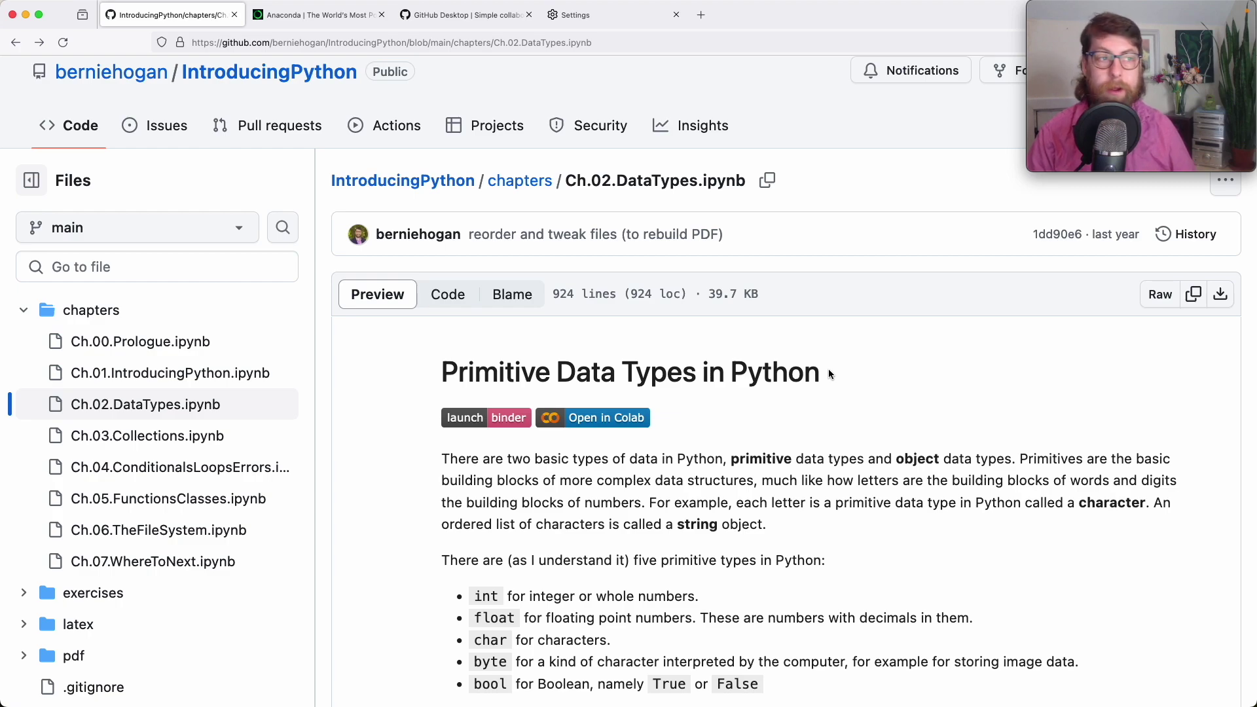
{"action": "scroll", "coordinate": [829, 373], "scroll_direction": "up", "scroll_amount": 1}
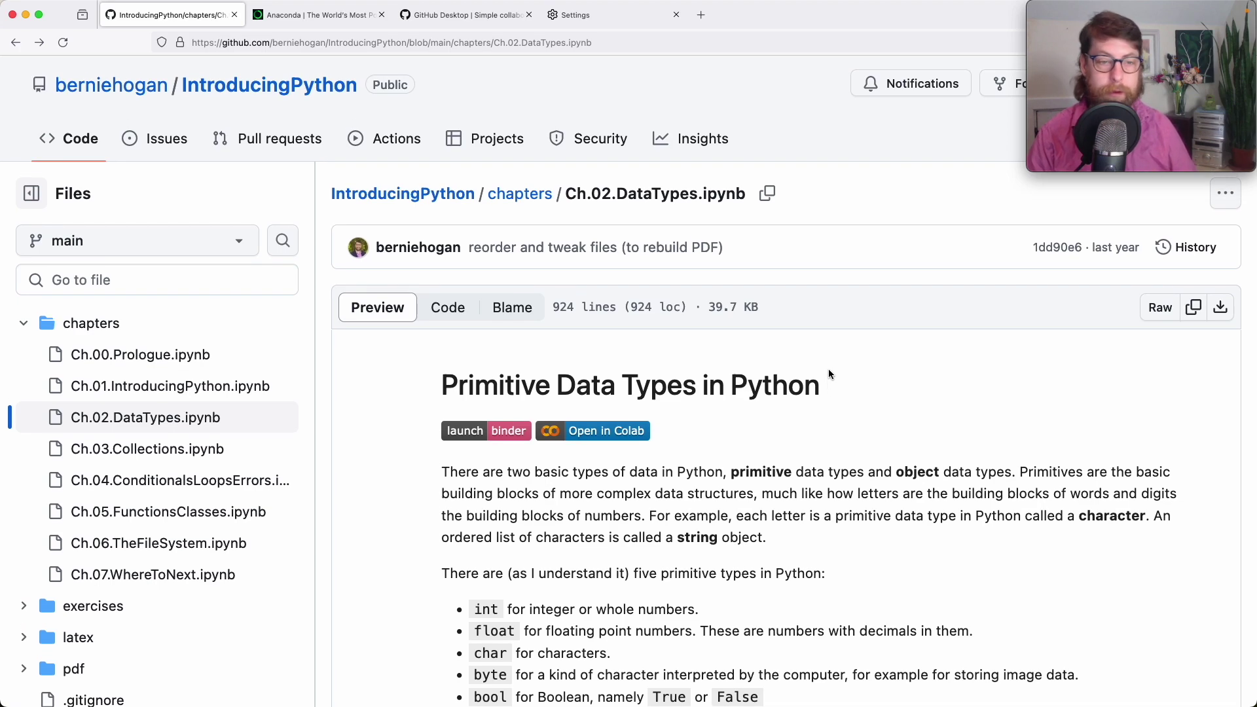
{"action": "scroll", "coordinate": [828, 368], "scroll_direction": "up", "scroll_amount": 2}
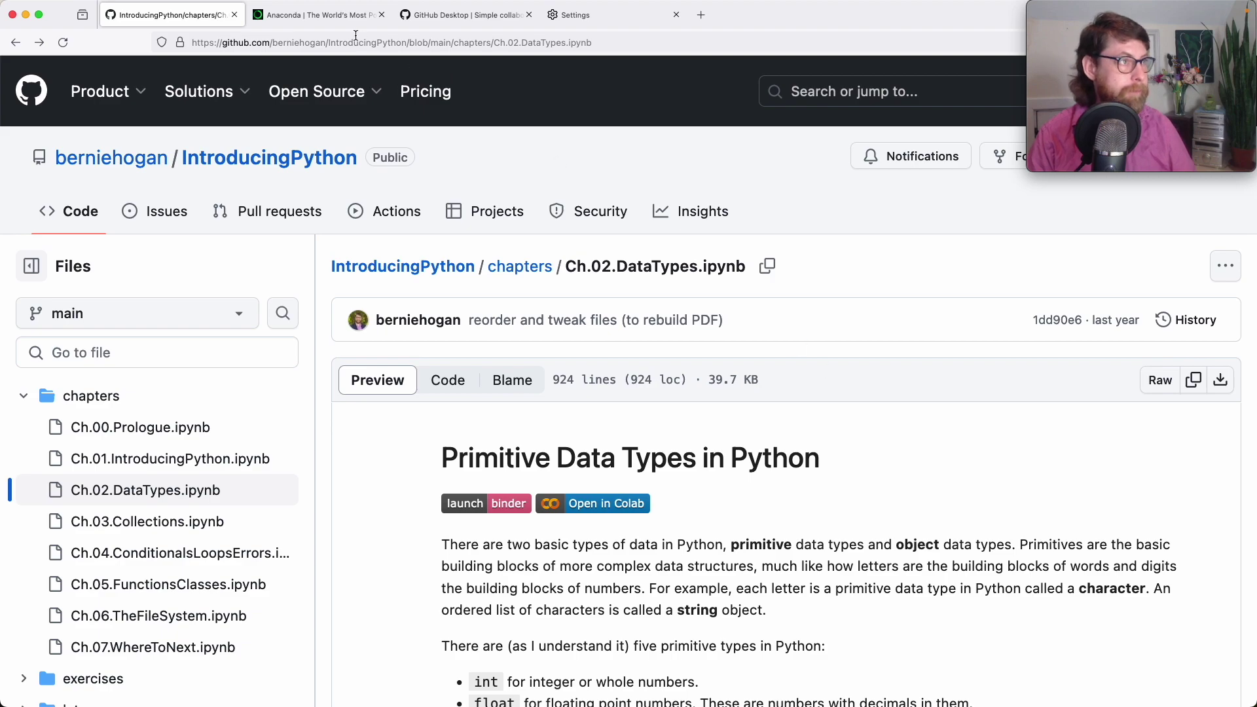
{"action": "left_click", "coordinate": [332, 14]}
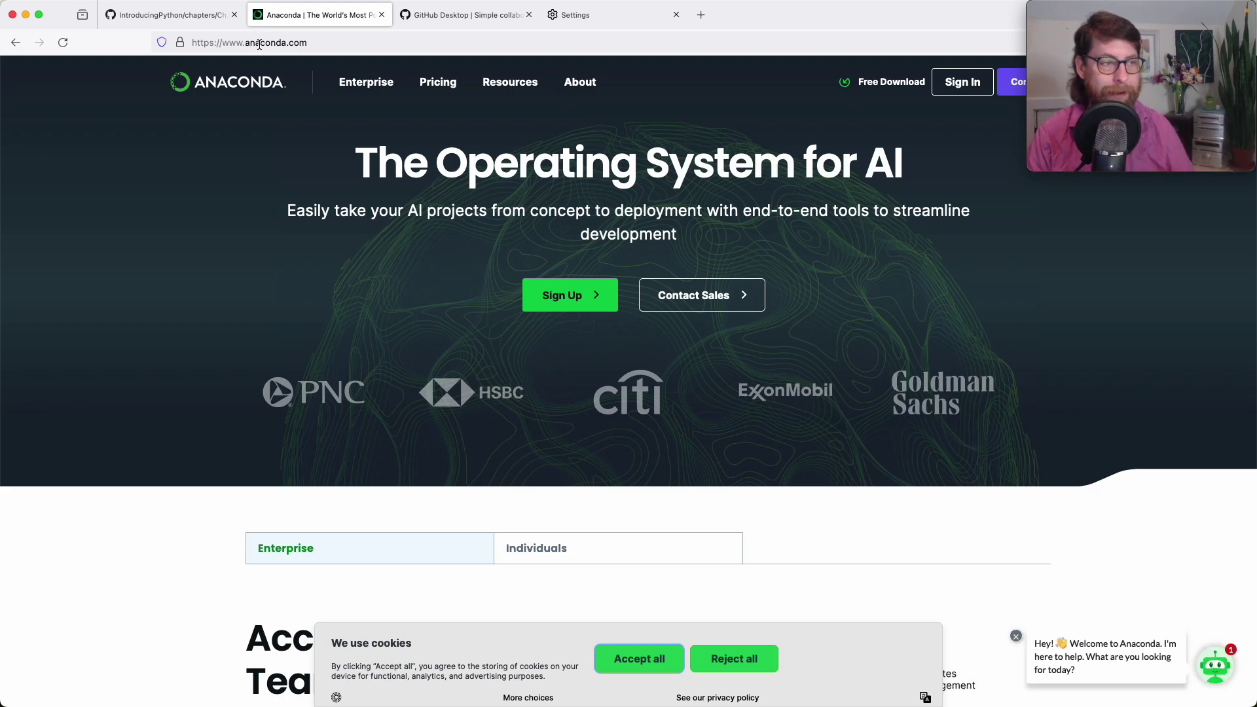
- Reject all cookies, go to the Free Download page, and show the Mac installer choices
{"action": "left_click", "coordinate": [707, 659]}
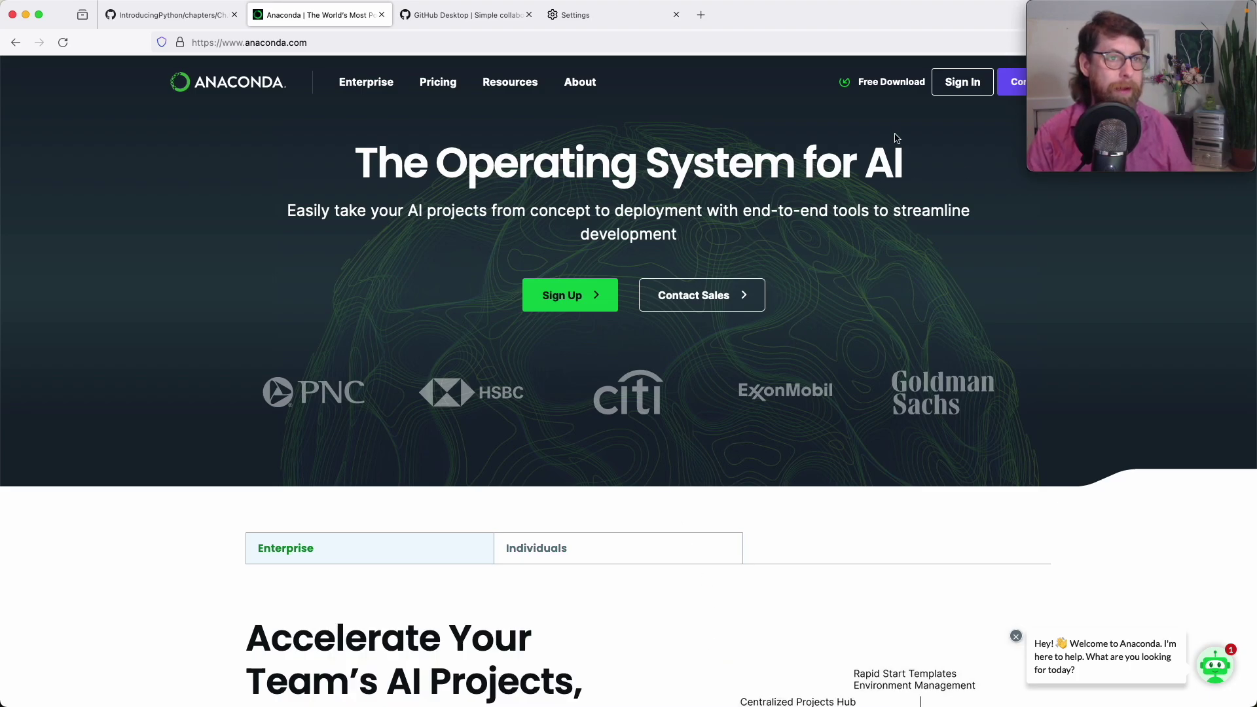
{"action": "left_click", "coordinate": [887, 81]}
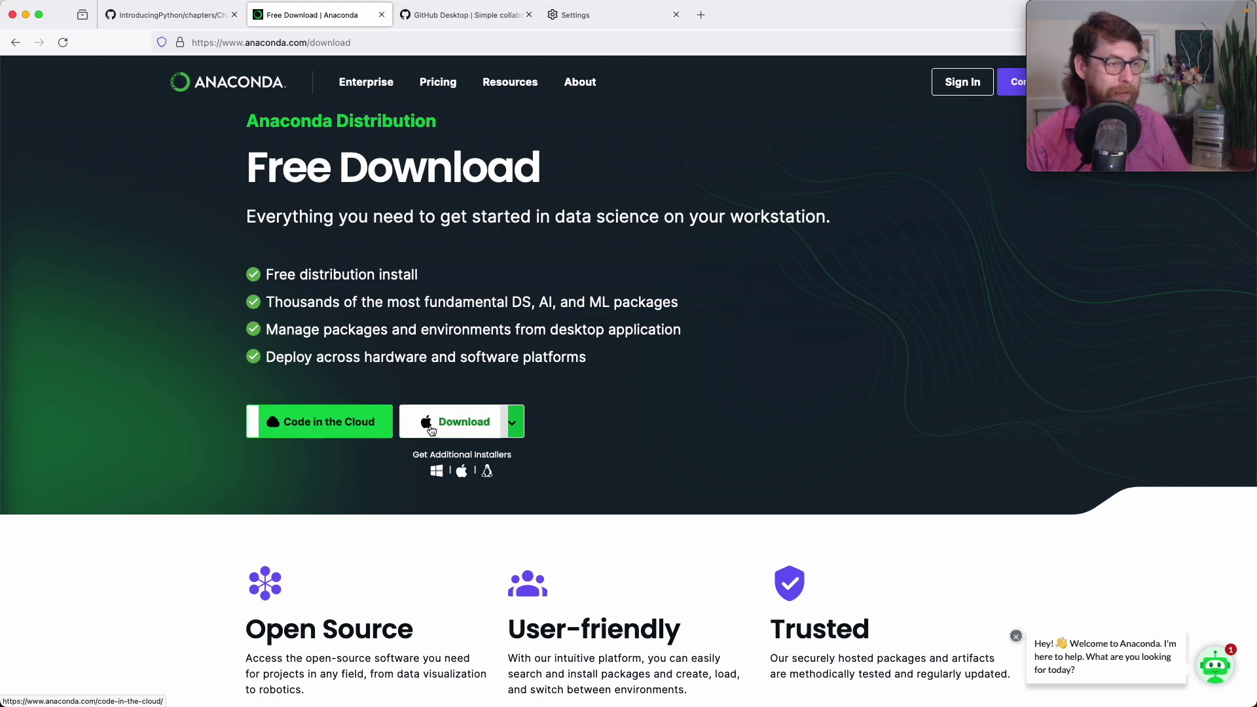
{"action": "left_click", "coordinate": [509, 427]}
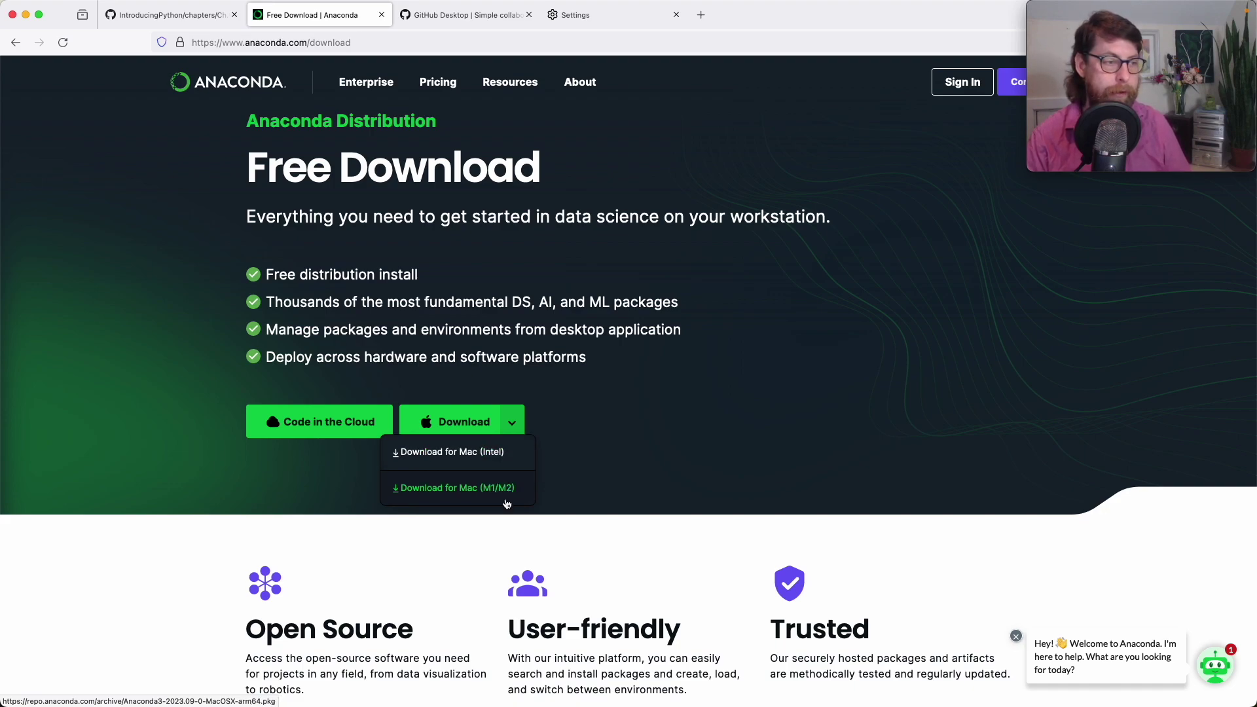
{"action": "left_click", "coordinate": [583, 440]}
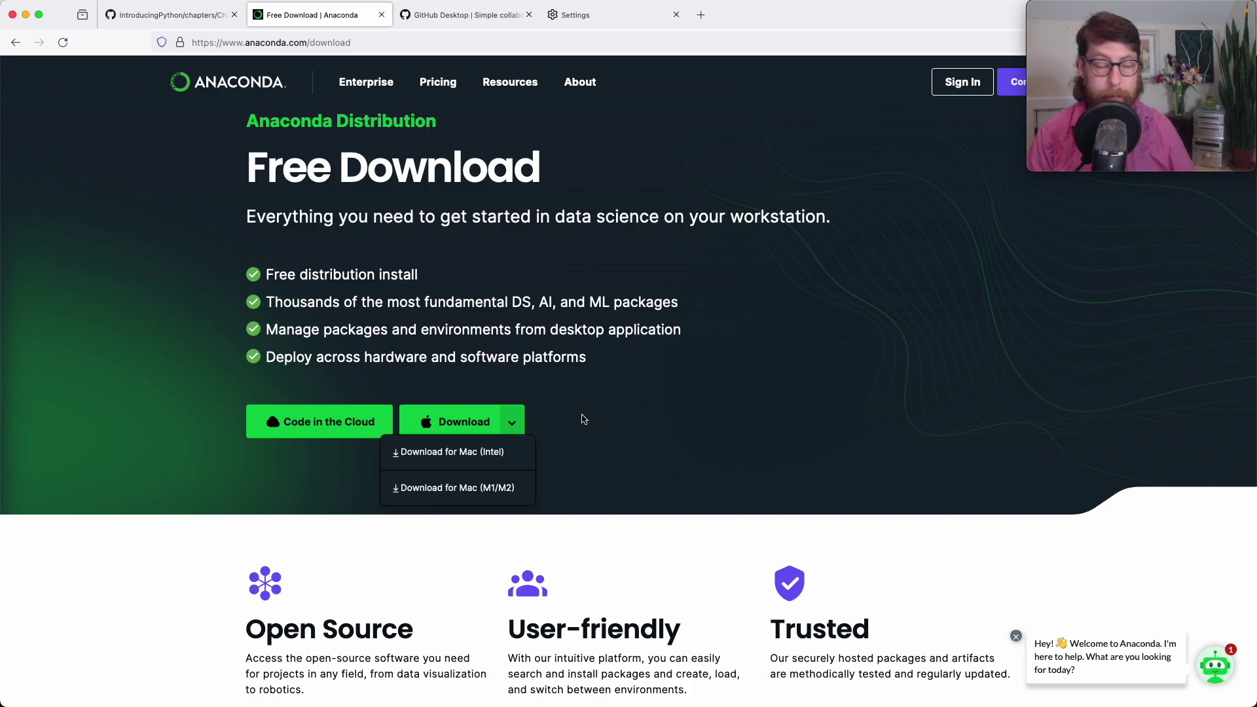
{"action": "left_click", "coordinate": [473, 422]}
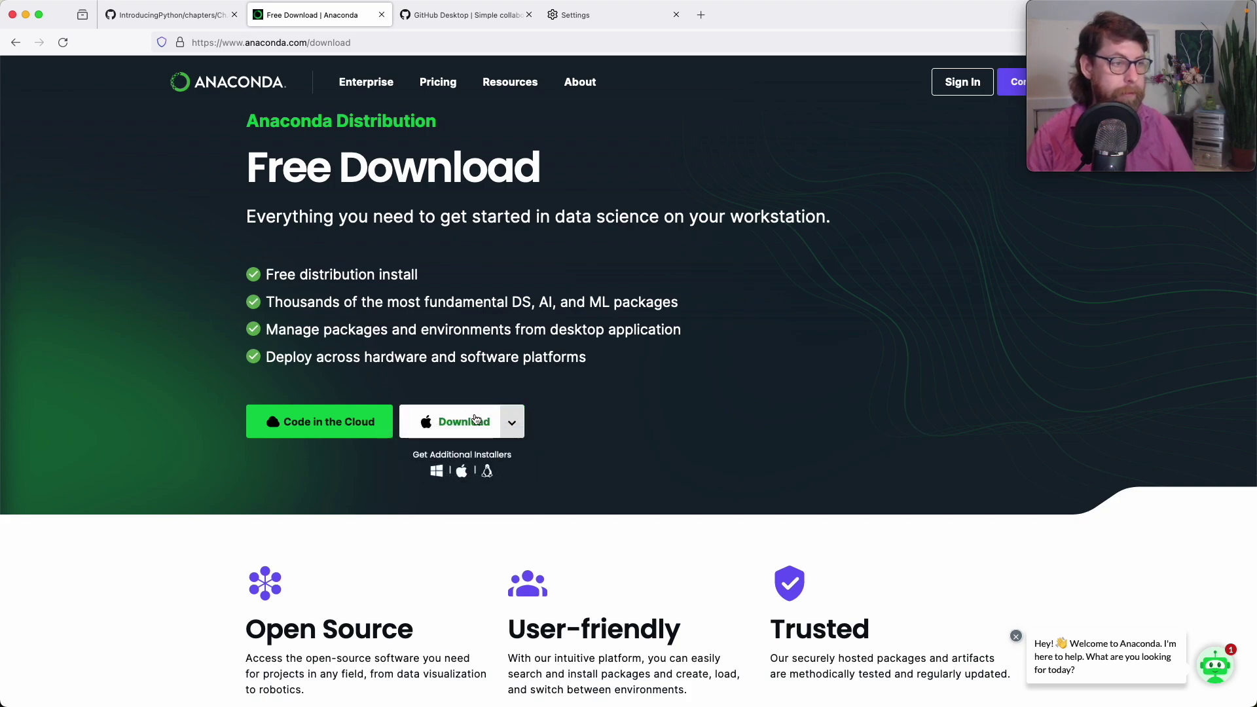
{"action": "mouse_move", "coordinate": [1118, 44]}
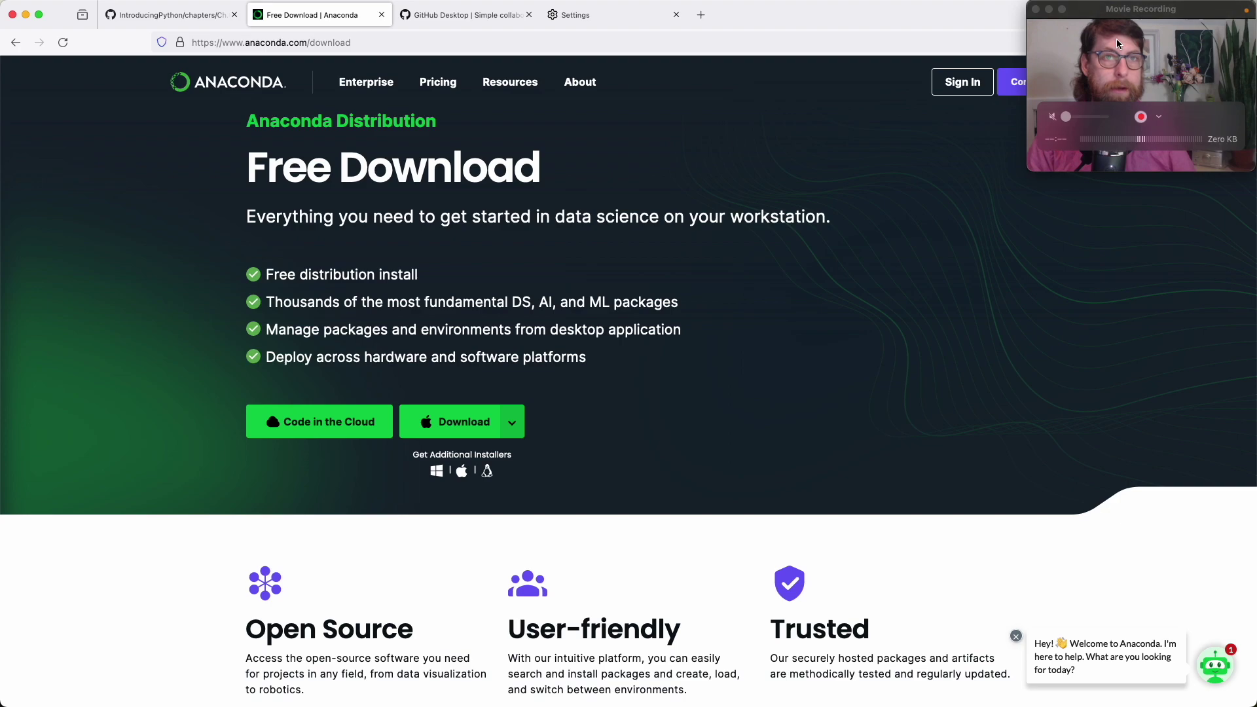
{"action": "left_click_drag", "start_coordinate": [1117, 43], "coordinate": [1114, 152]}
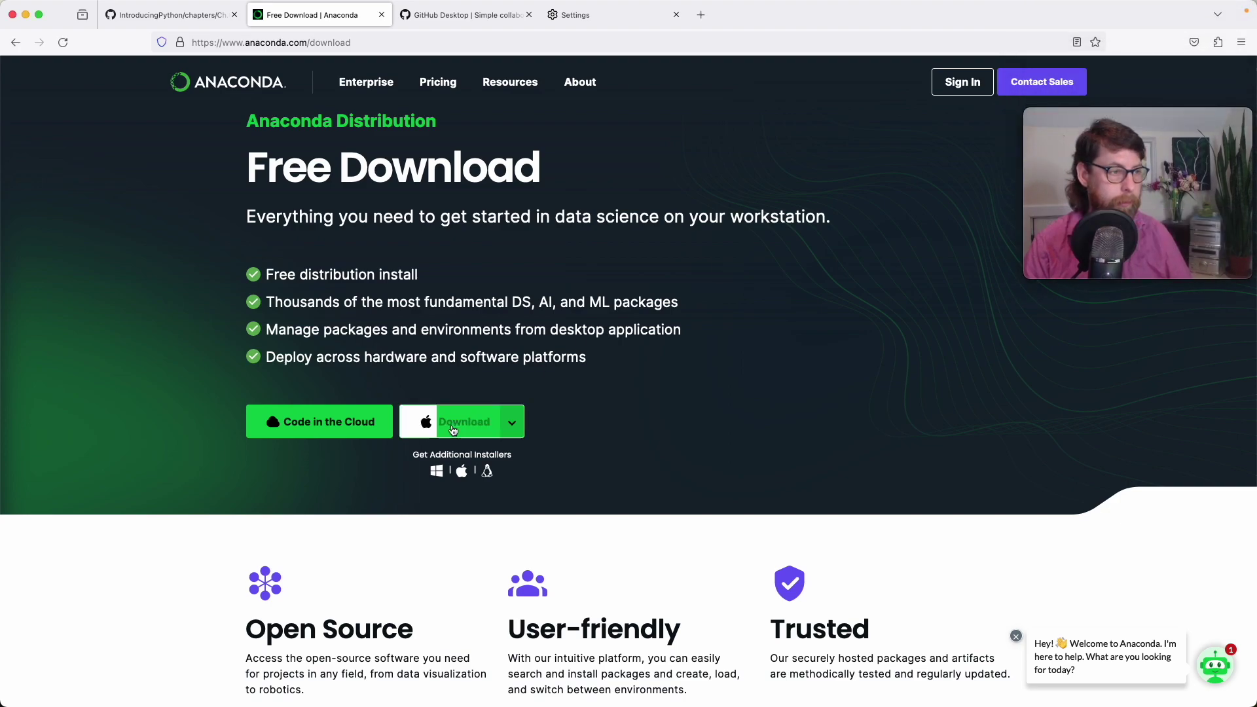
{"action": "left_click", "coordinate": [453, 430]}
- Download Anaconda3-2023.09-0-MacOSX-arm64.pkg for Mac (M1/M2) and reveal it in Finder
{"action": "left_click", "coordinate": [465, 493]}
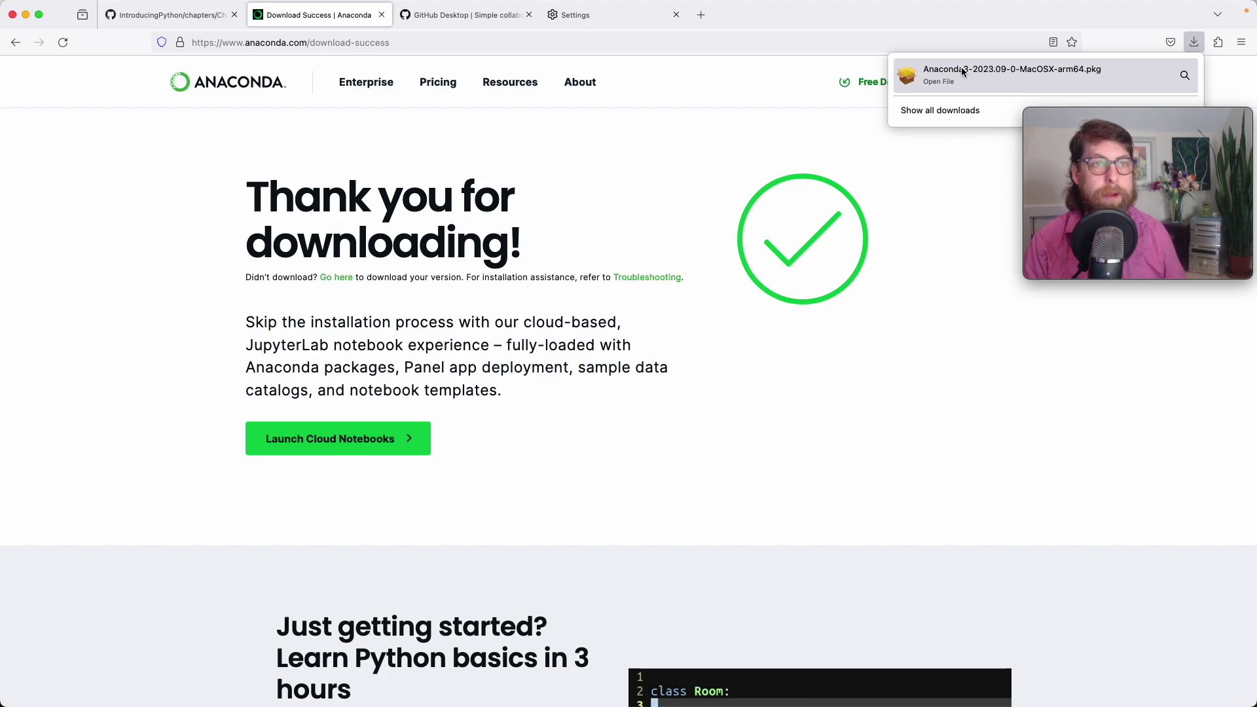
{"action": "left_click", "coordinate": [1185, 75]}
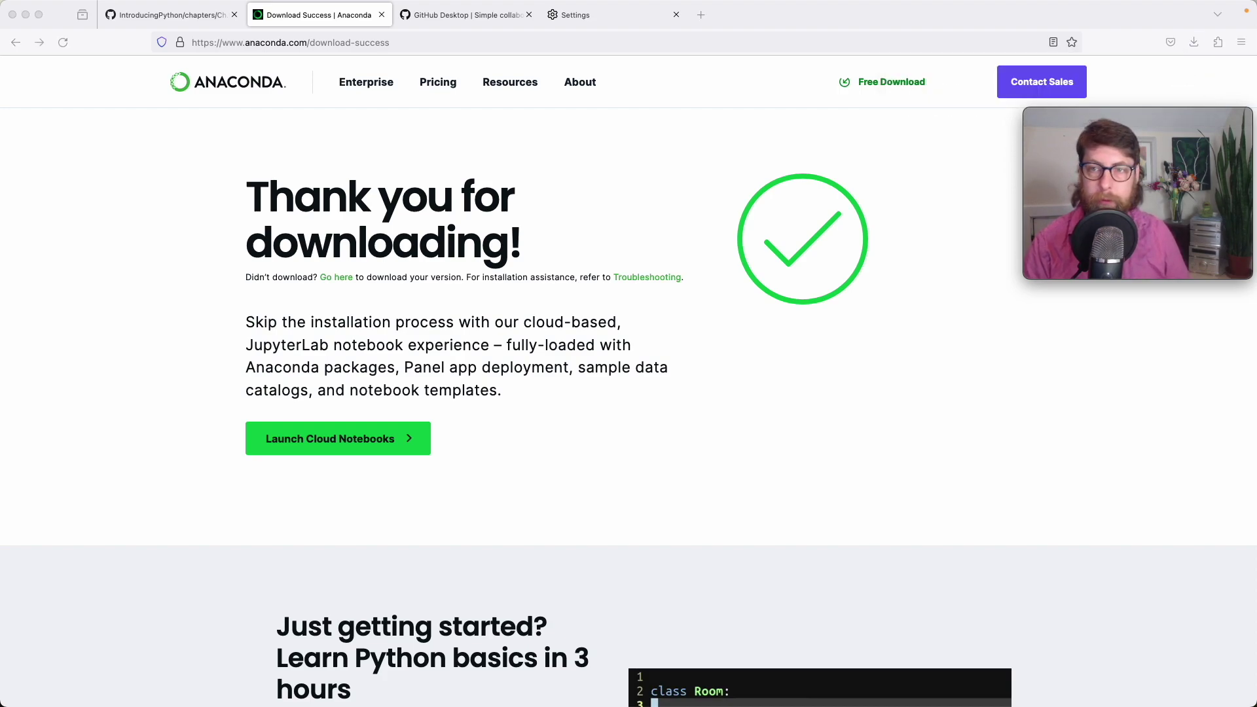
- Run the Anaconda .pkg, agree to the licence, and install Anaconda3 2023.09-0 for this user only
{"action": "left_click_drag", "start_coordinate": [851, 222], "coordinate": [504, 143]}
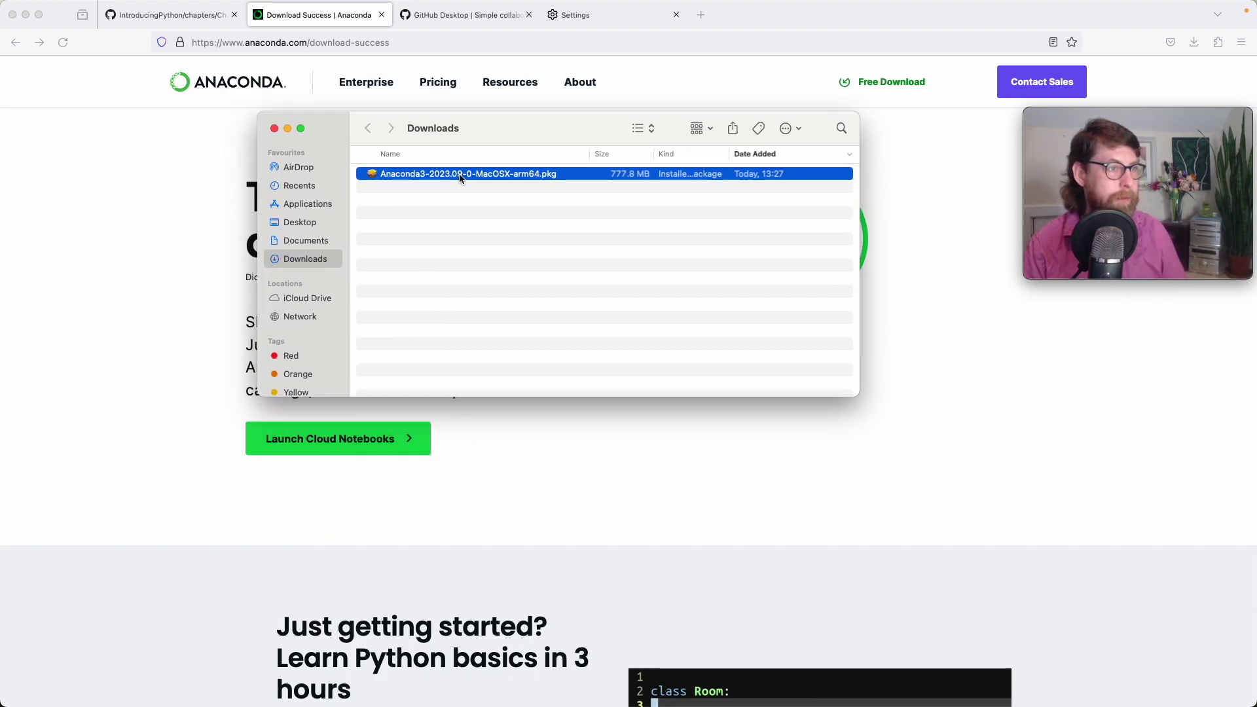
{"action": "double_click", "coordinate": [458, 173]}
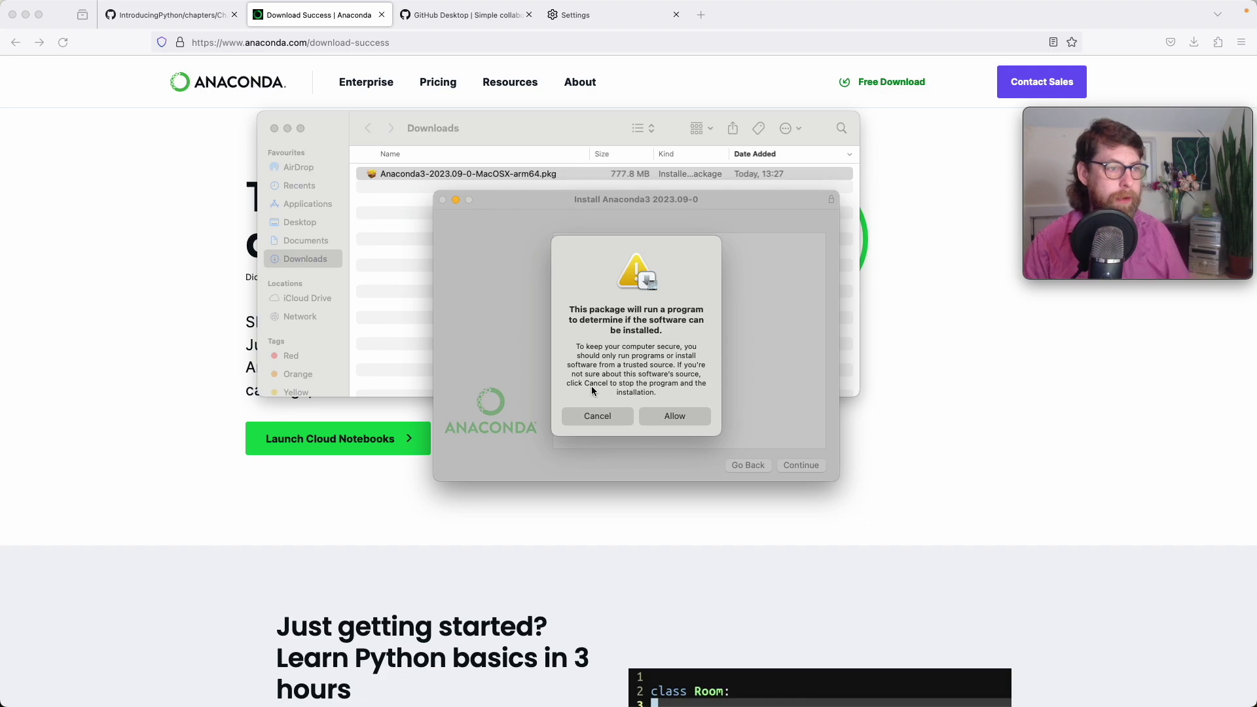
{"action": "left_click", "coordinate": [662, 420]}
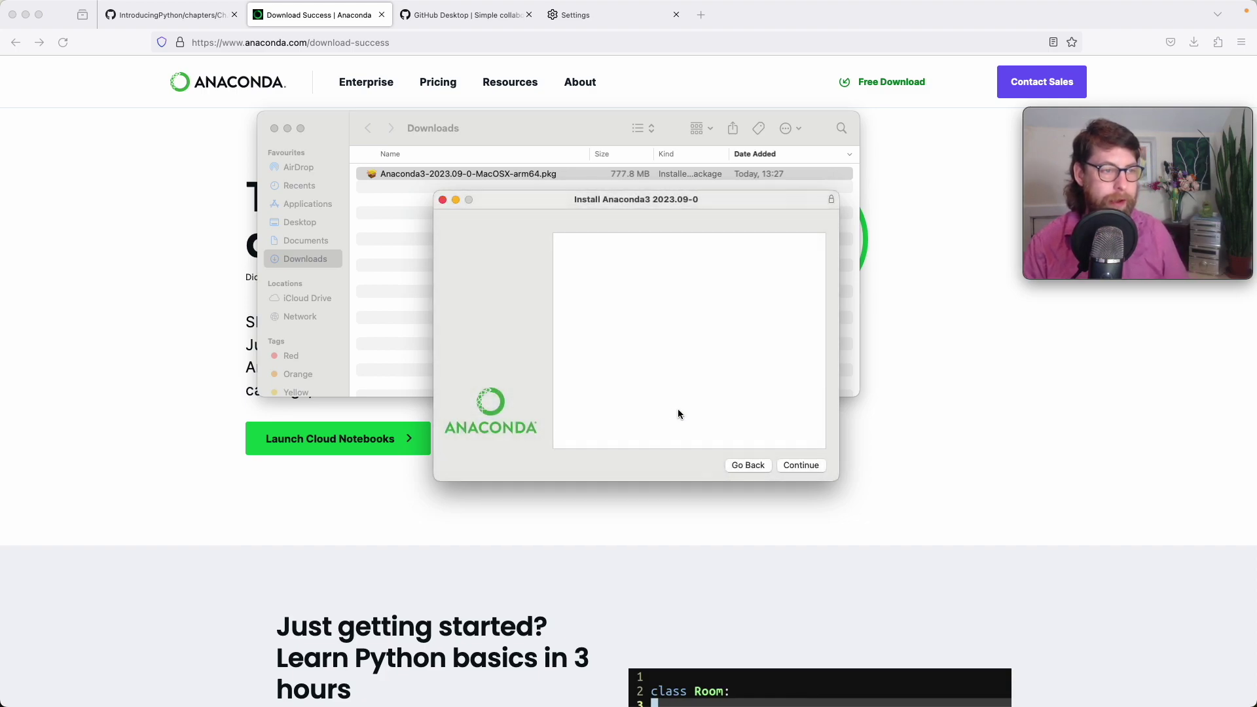
{"action": "left_click", "coordinate": [807, 466]}
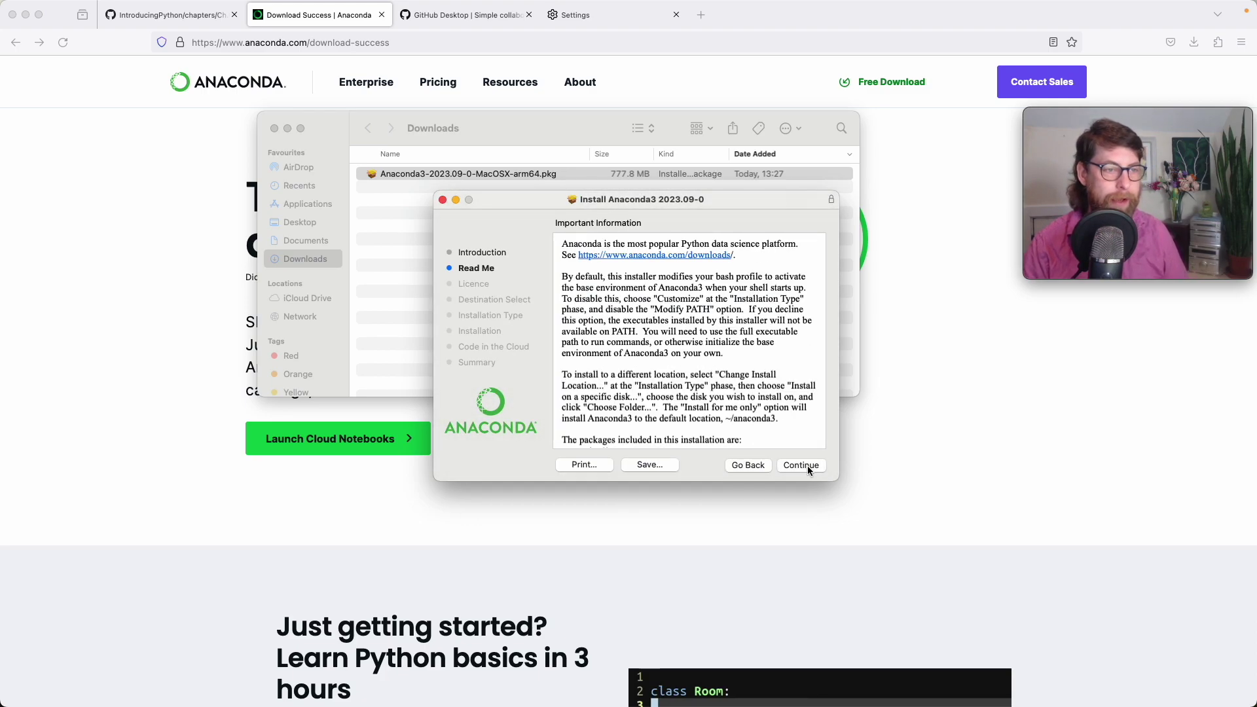
{"action": "left_click", "coordinate": [808, 466]}
{"action": "left_click", "coordinate": [801, 465]}
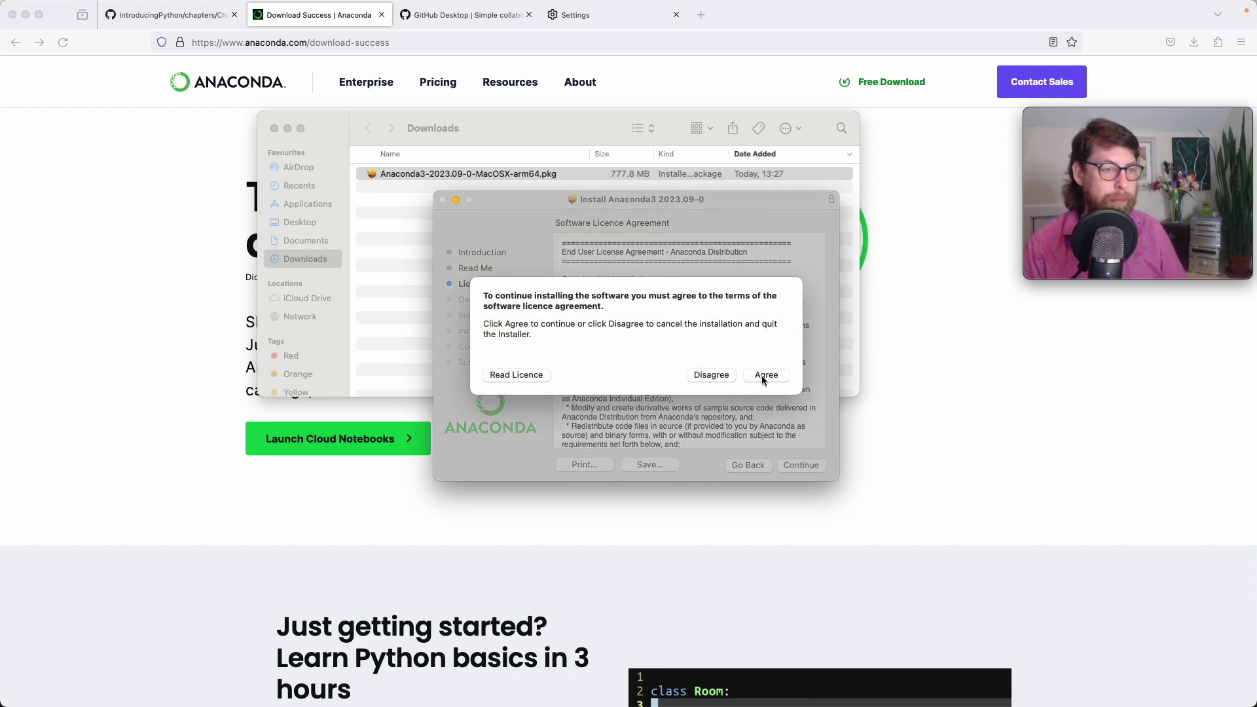
{"action": "left_click", "coordinate": [765, 376]}
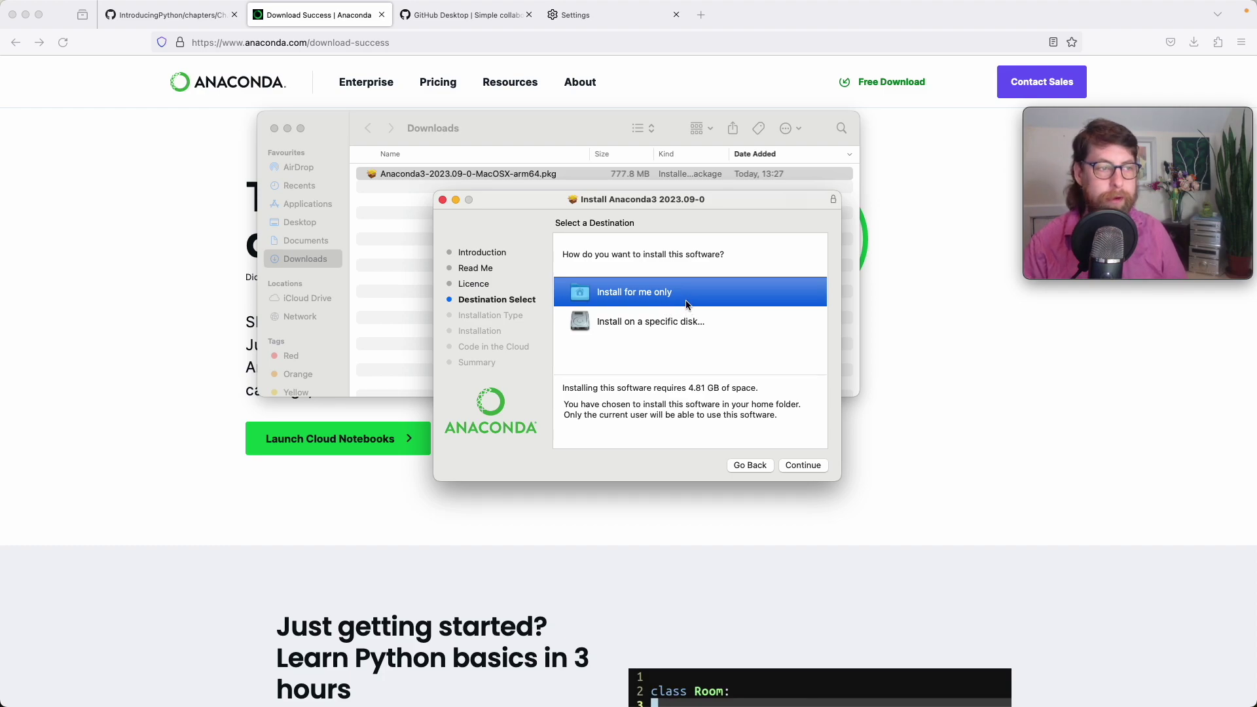
{"action": "left_click", "coordinate": [803, 466]}
{"action": "left_click", "coordinate": [803, 466]}
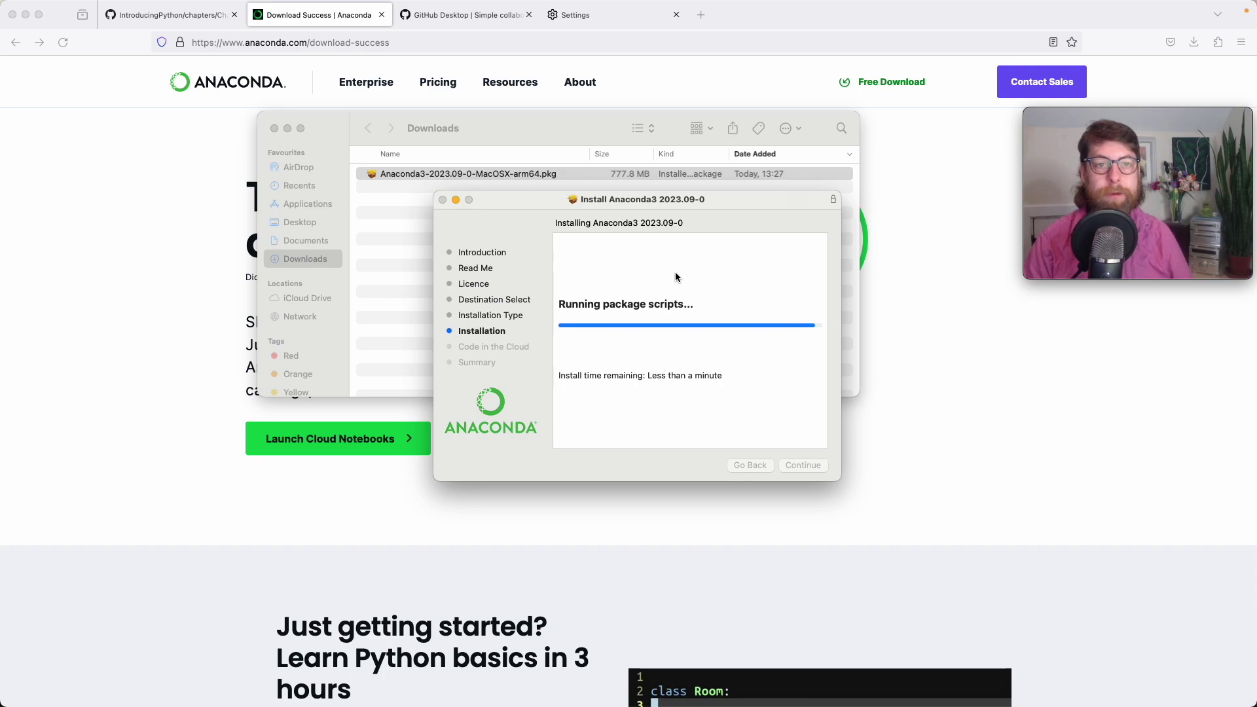
- Launch Terminal through Spotlight and position its window below the installer
{"action": "key", "text": "super+space"}
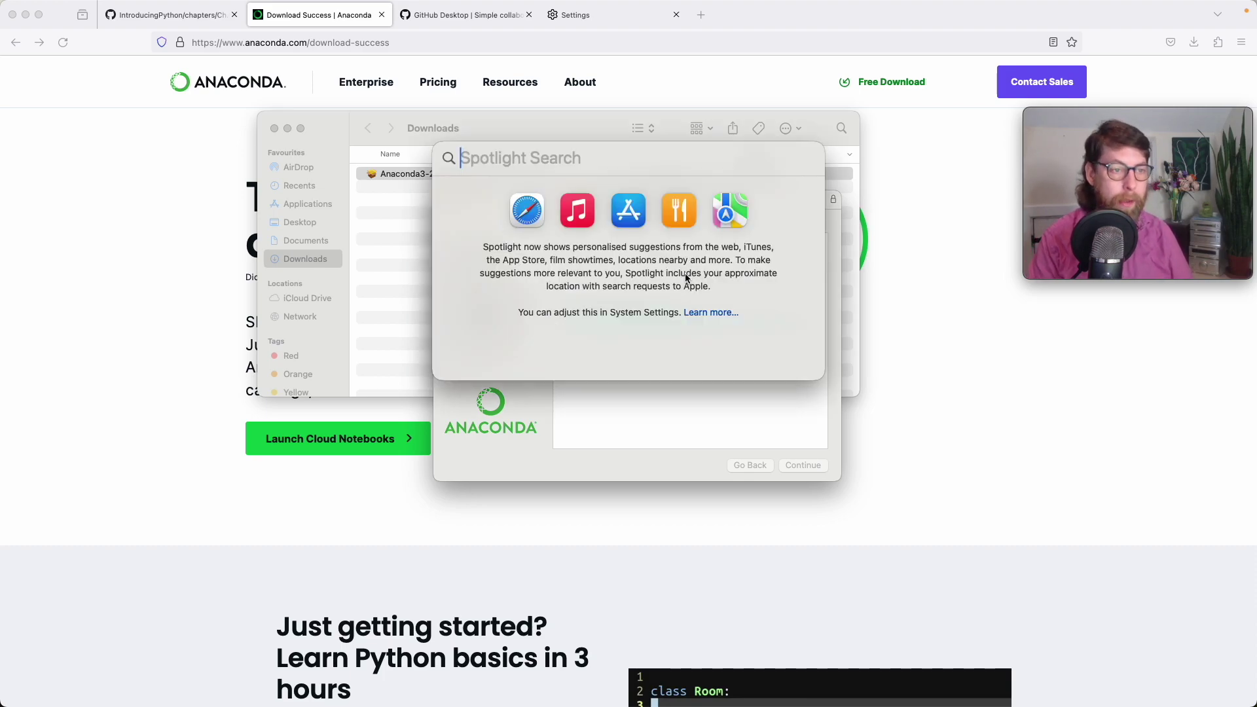
{"action": "type", "text": "ter"}
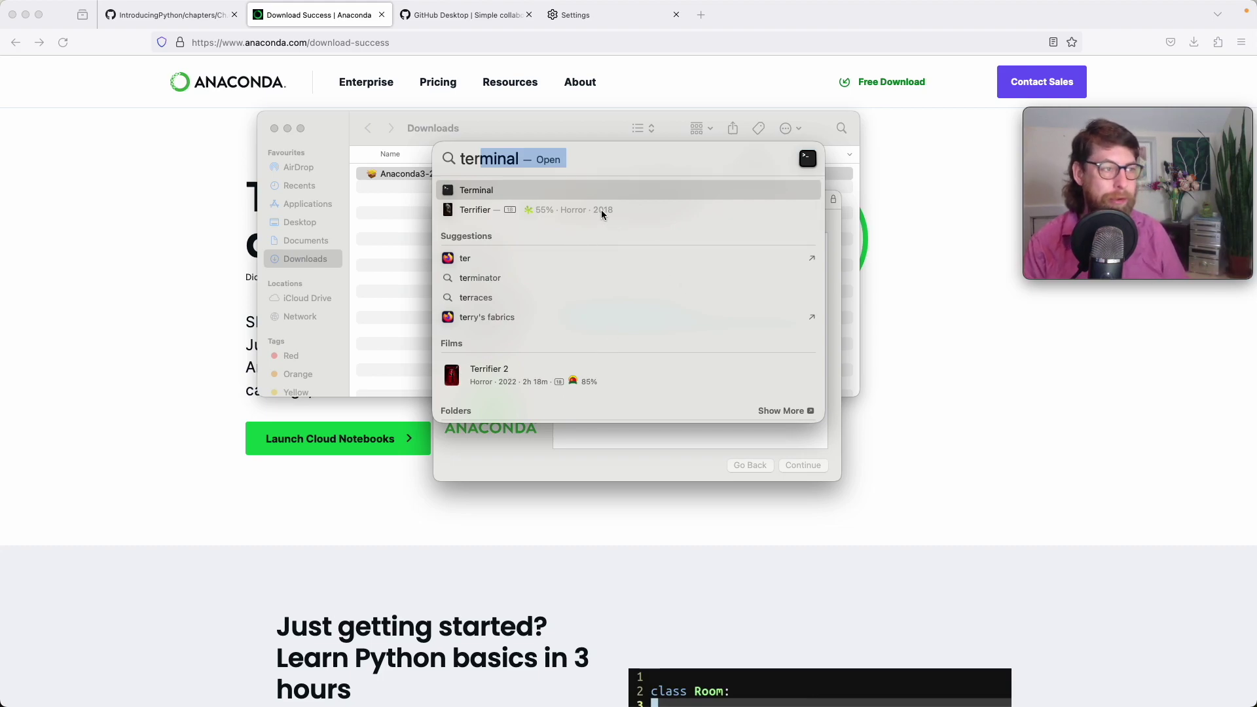
{"action": "key", "text": "Return"}
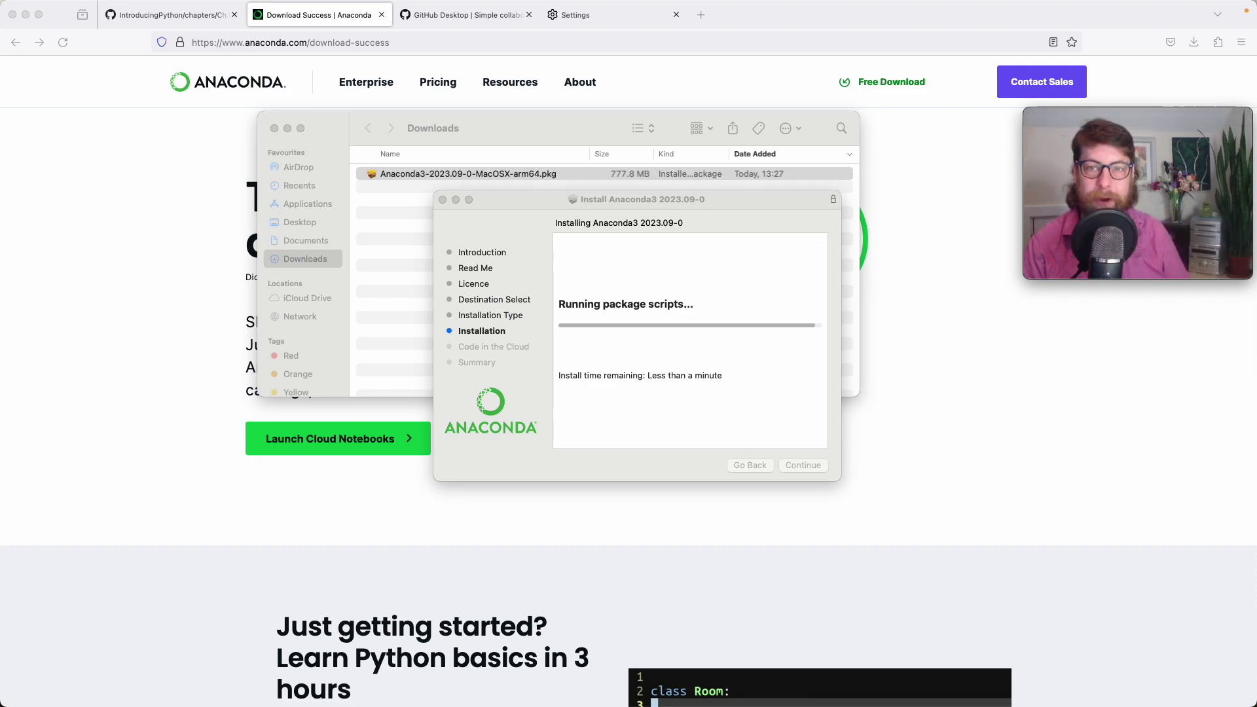
{"action": "left_click_drag", "start_coordinate": [925, 185], "coordinate": [668, 99]}
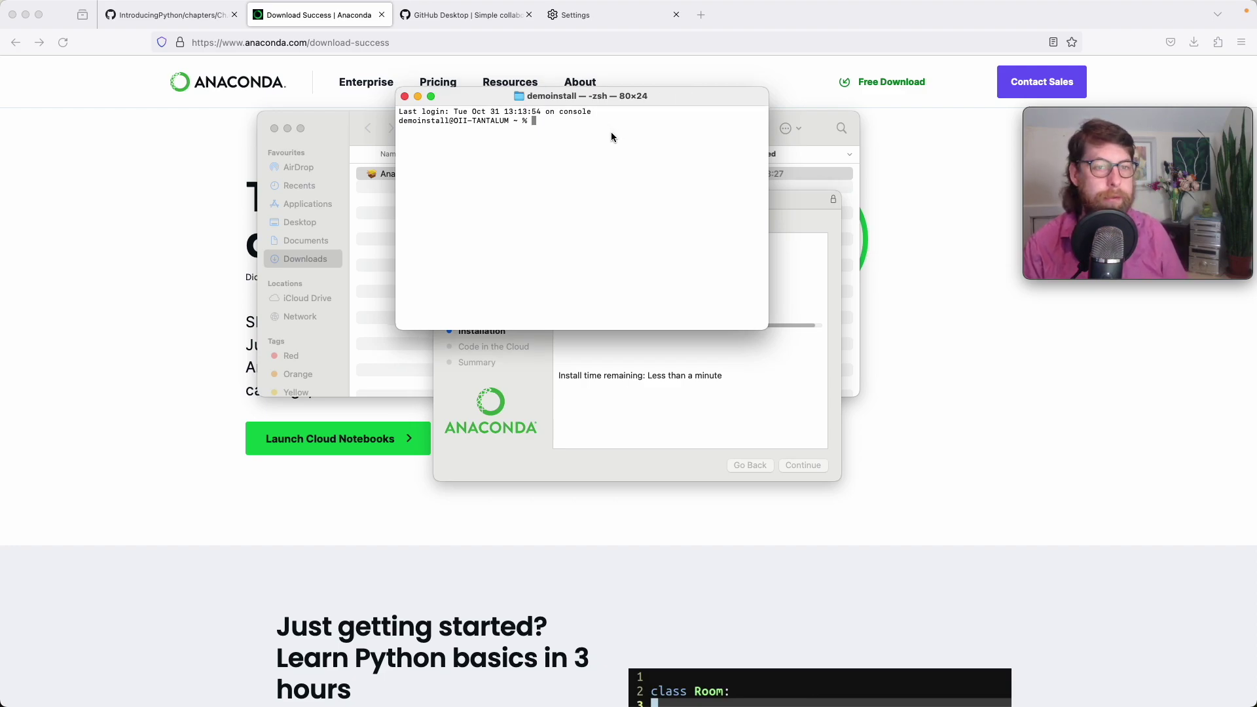
{"action": "left_click_drag", "start_coordinate": [620, 101], "coordinate": [635, 275]}
- Run python to find it's not found, then move Terminal to the lower right
{"action": "type", "text": "python"}
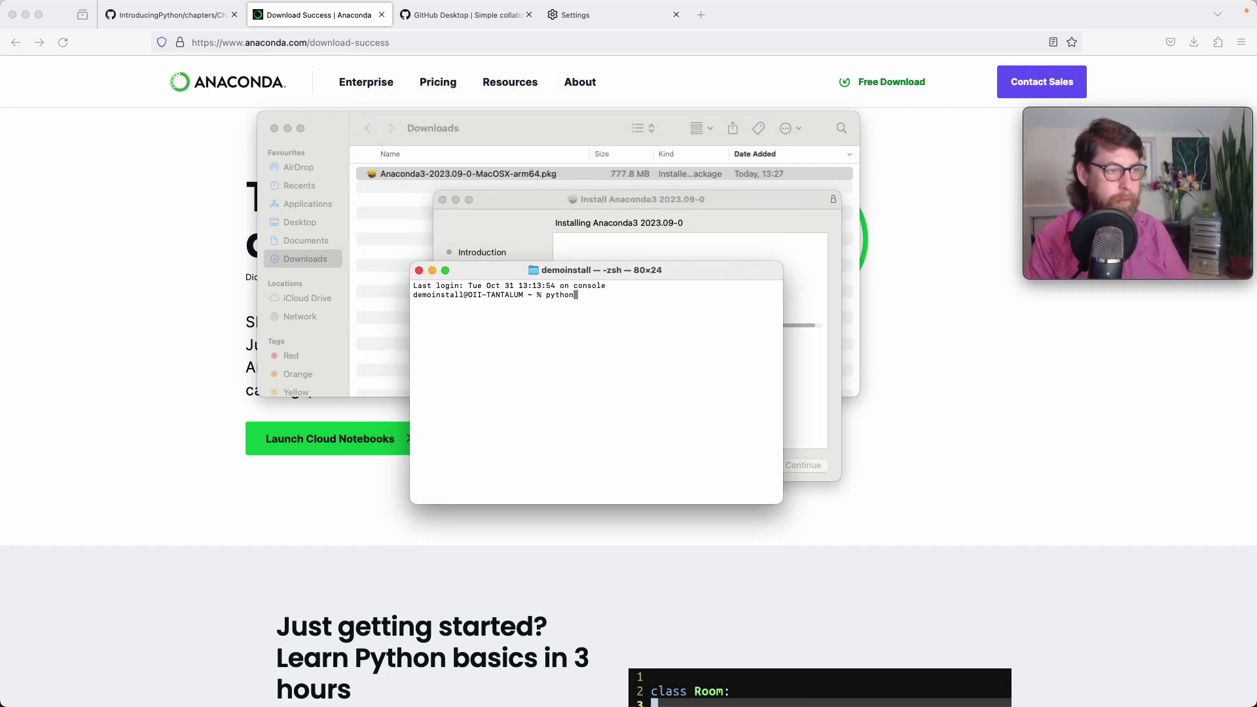
{"action": "key", "text": "Return"}
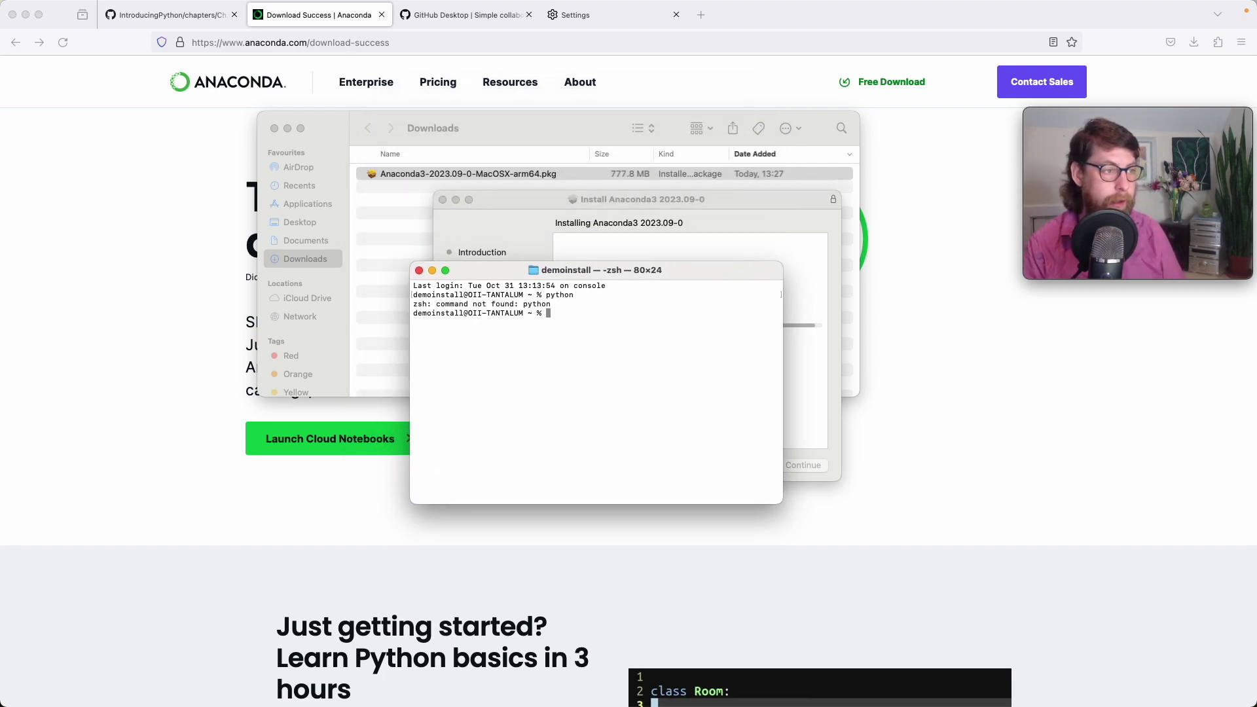
{"action": "left_click_drag", "start_coordinate": [689, 273], "coordinate": [1141, 346]}
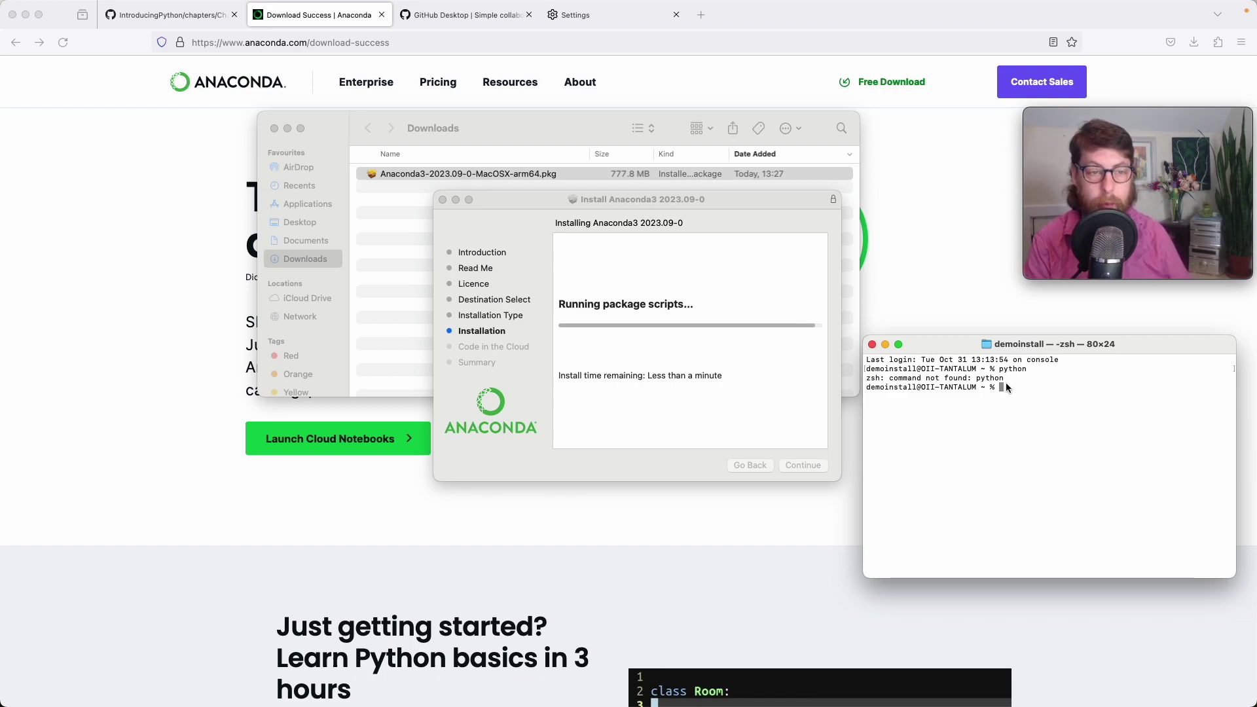
- Start python3 (Python 3.9.6), highlight its banner, and print "Hello earthlings"
{"action": "type", "text": "python3"}
{"action": "key", "text": "Return"}
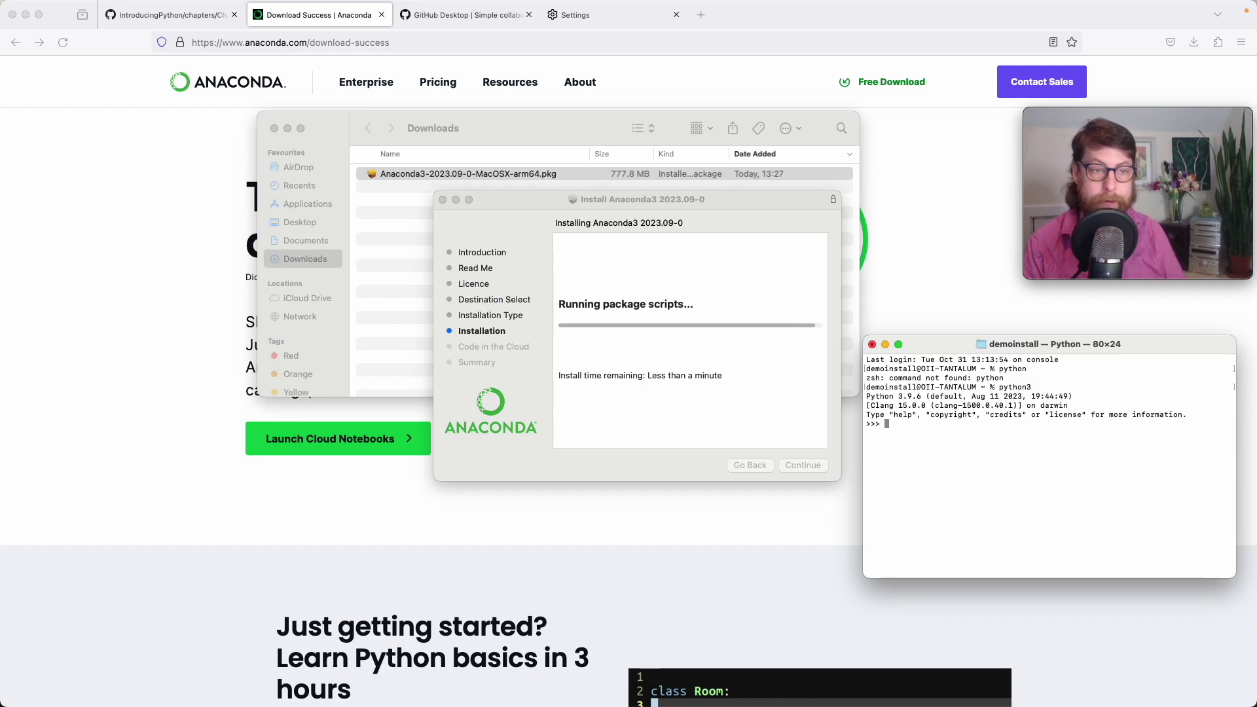
{"action": "triple_click", "coordinate": [869, 398]}
{"action": "left_click_drag", "start_coordinate": [869, 410], "coordinate": [900, 429]}
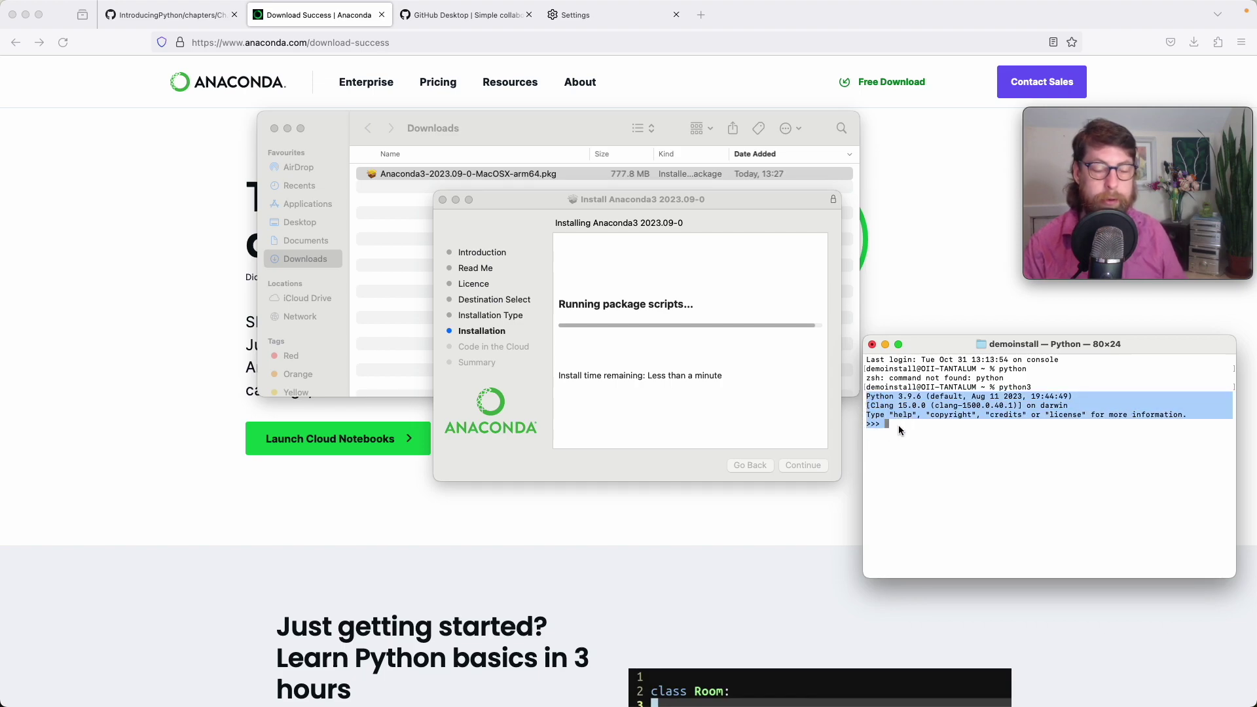
{"action": "left_click", "coordinate": [906, 421]}
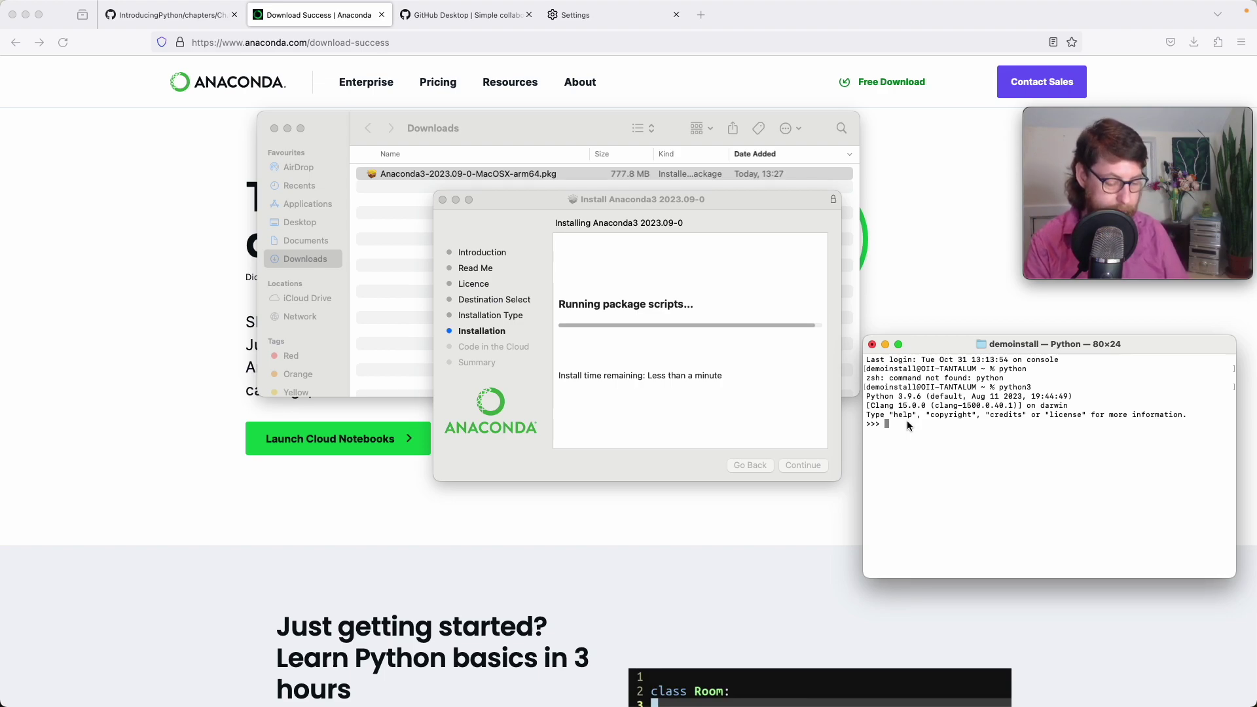
{"action": "type", "text": "print(\"Hello eart"}
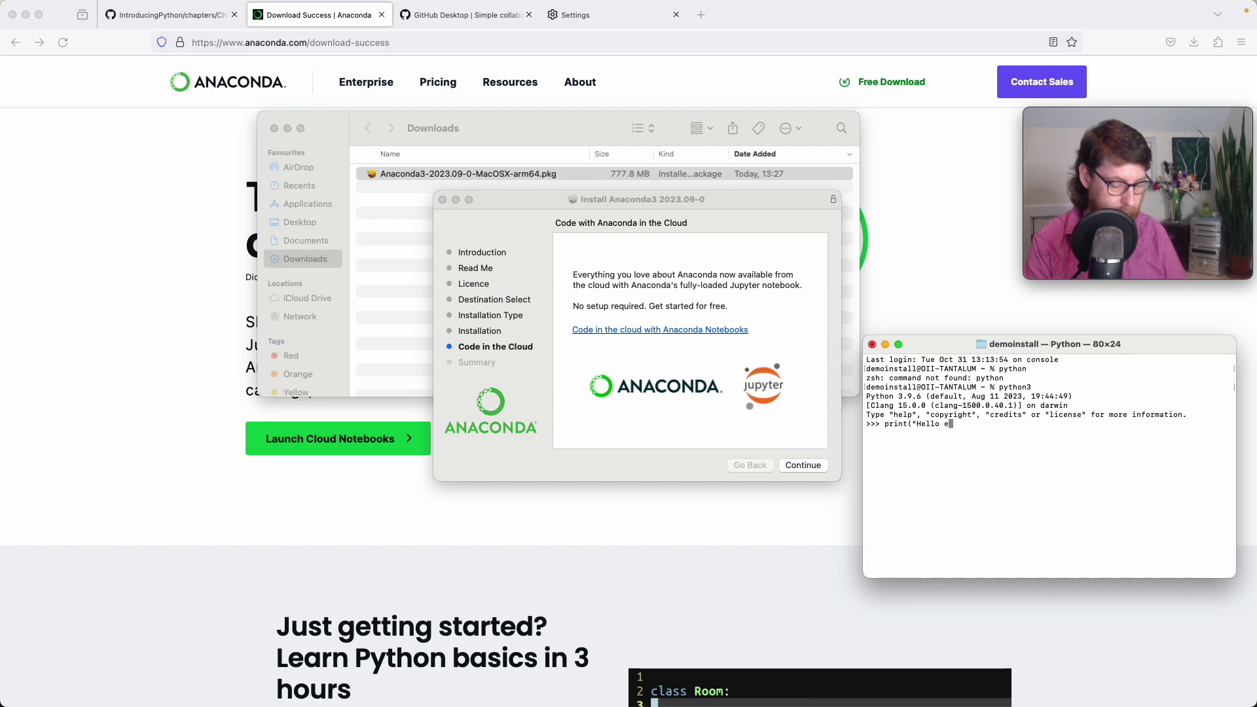
{"action": "type", "text": "hlings\")"}
{"action": "key", "text": "Return"}
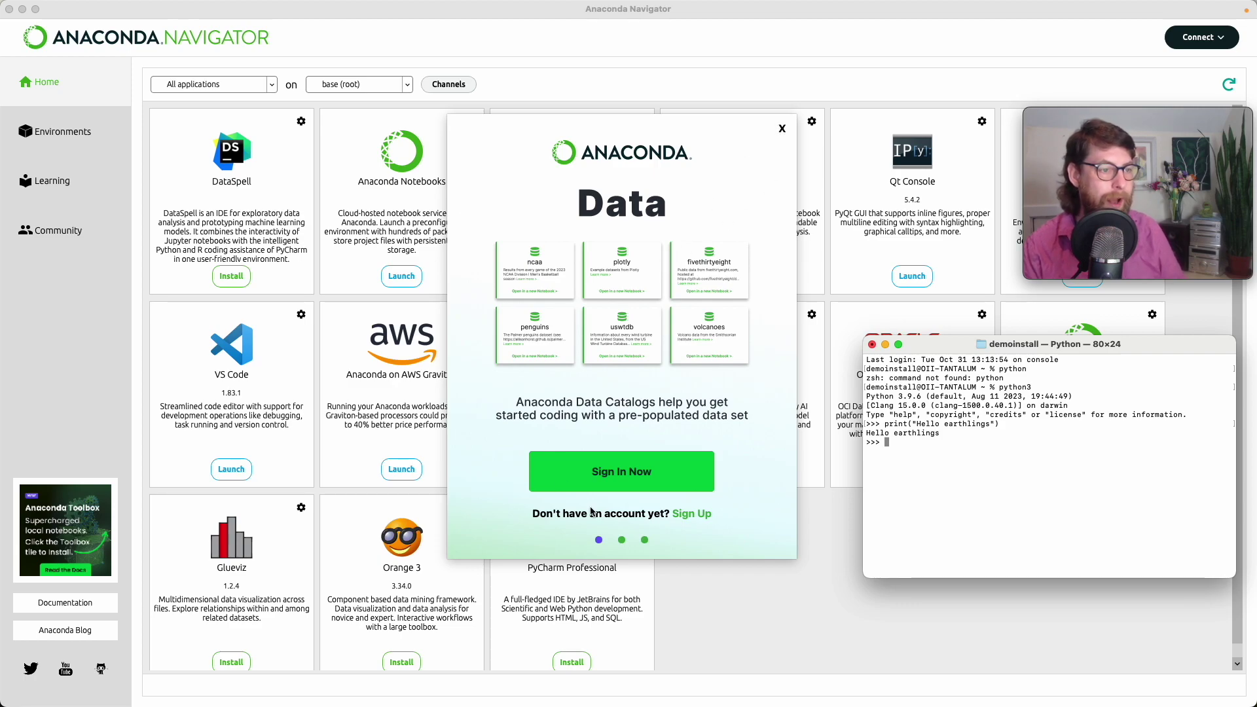
- Close the Notebooks popup, scroll through Navigator's app grid, then quit Navigator with Cmd+Q
{"action": "left_click", "coordinate": [782, 130]}
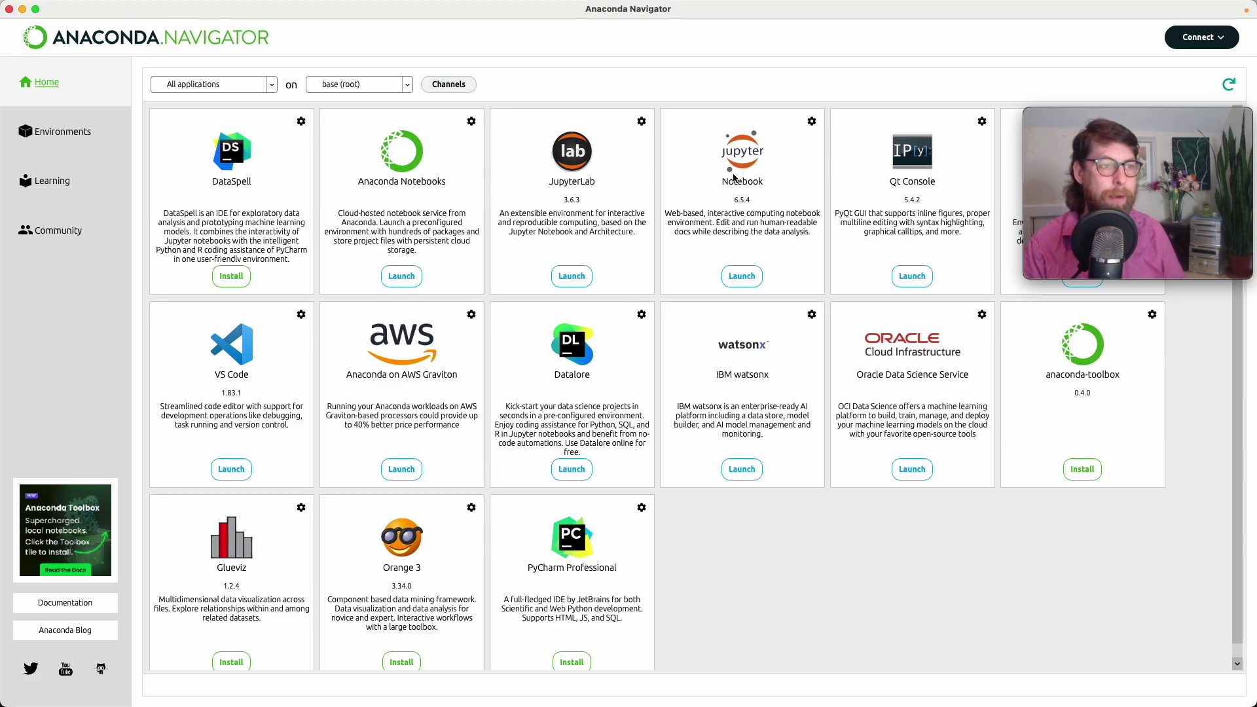
{"action": "scroll", "coordinate": [481, 187], "scroll_direction": "down", "scroll_amount": 1}
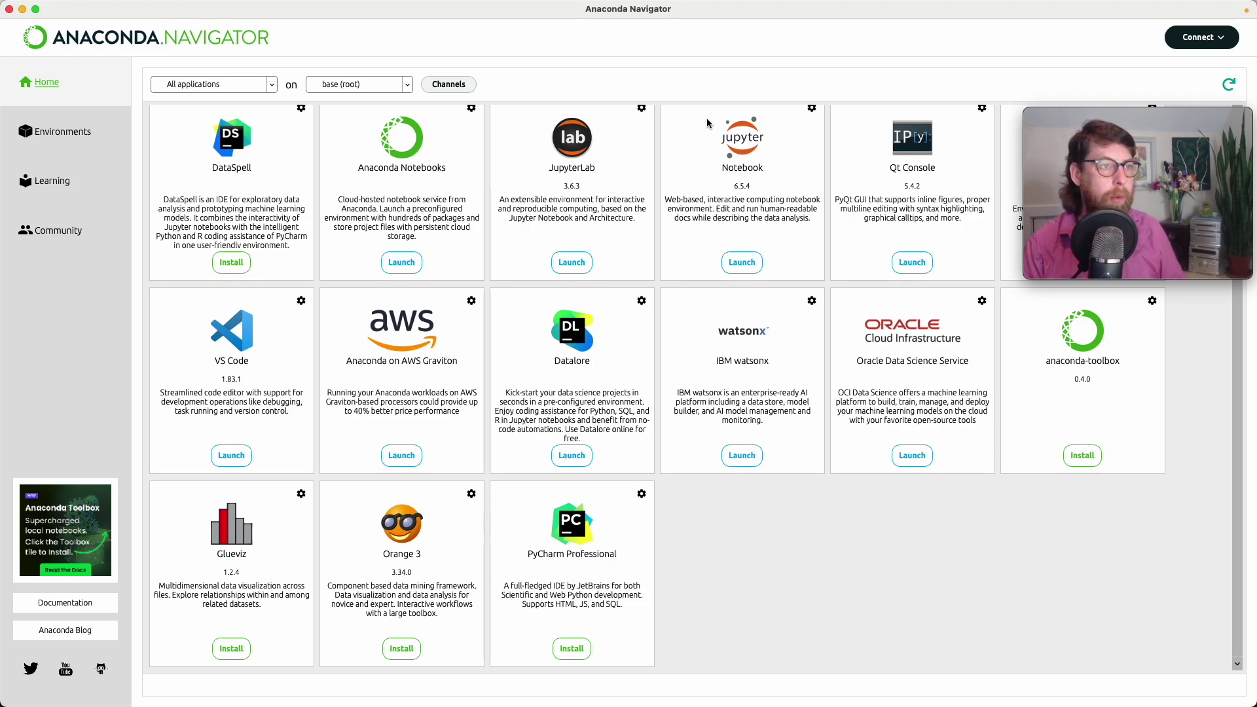
{"action": "scroll", "coordinate": [707, 163], "scroll_direction": "up", "scroll_amount": 1}
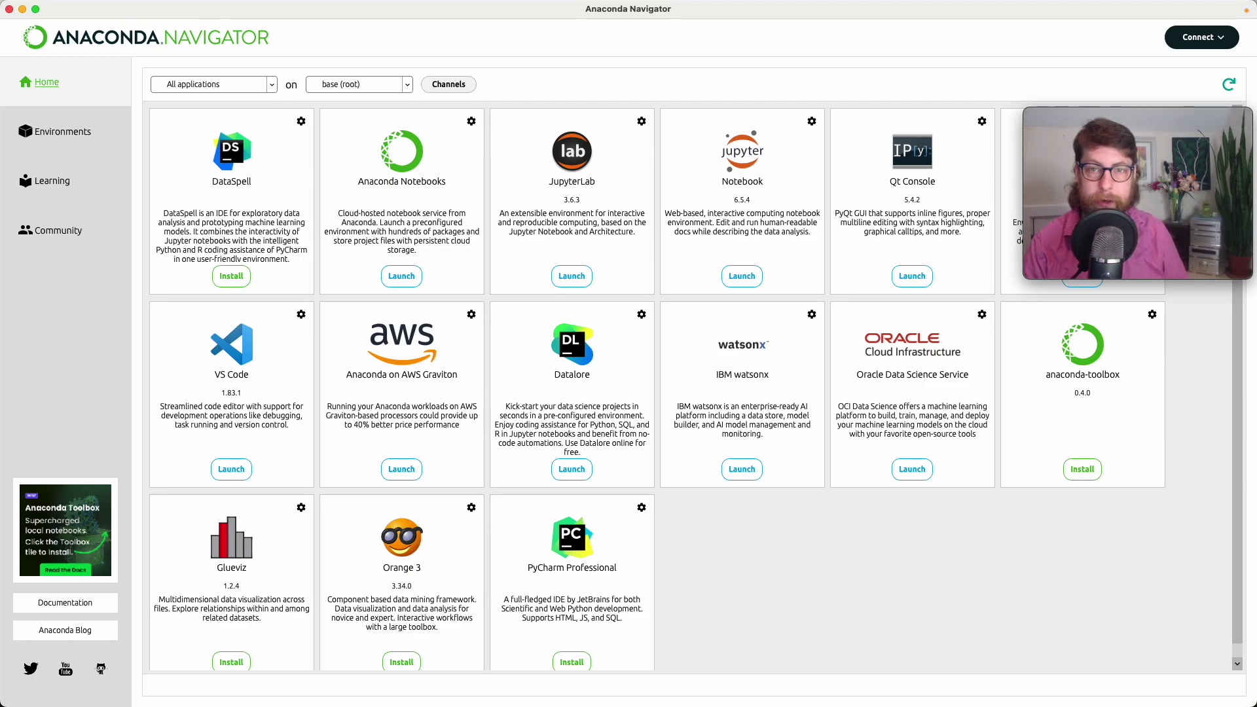
{"action": "key", "text": "super+q"}
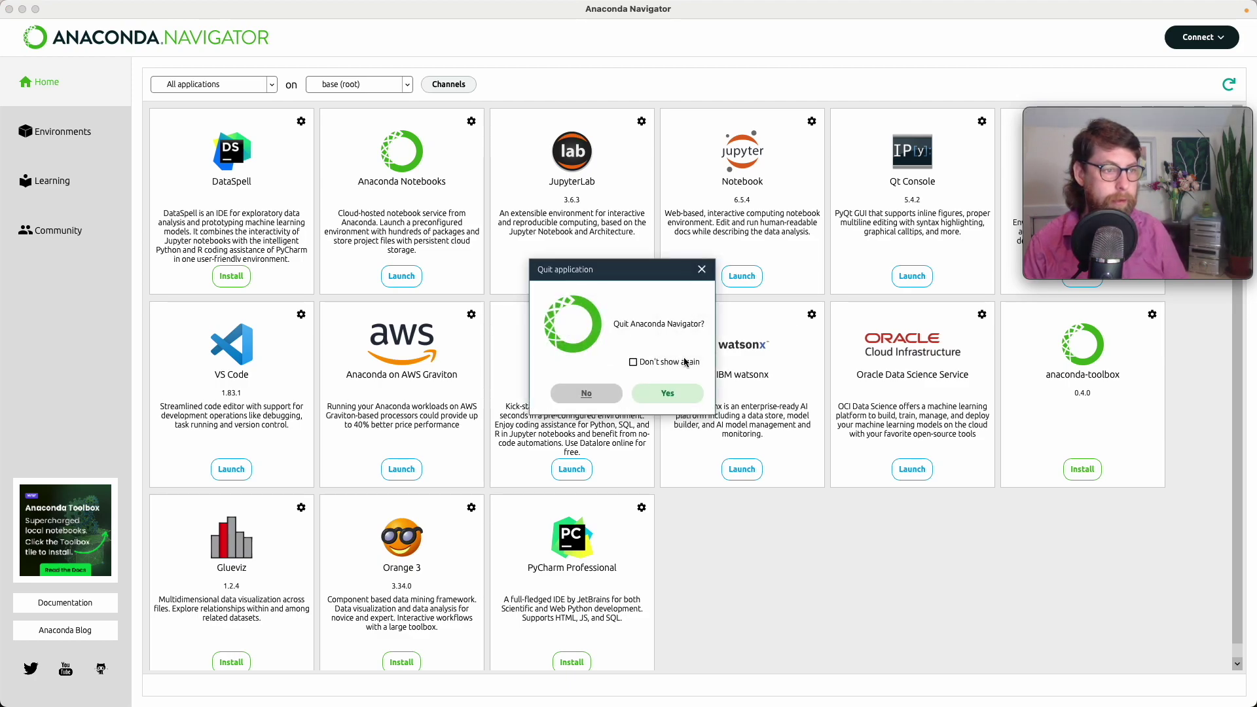
{"action": "left_click", "coordinate": [668, 395]}
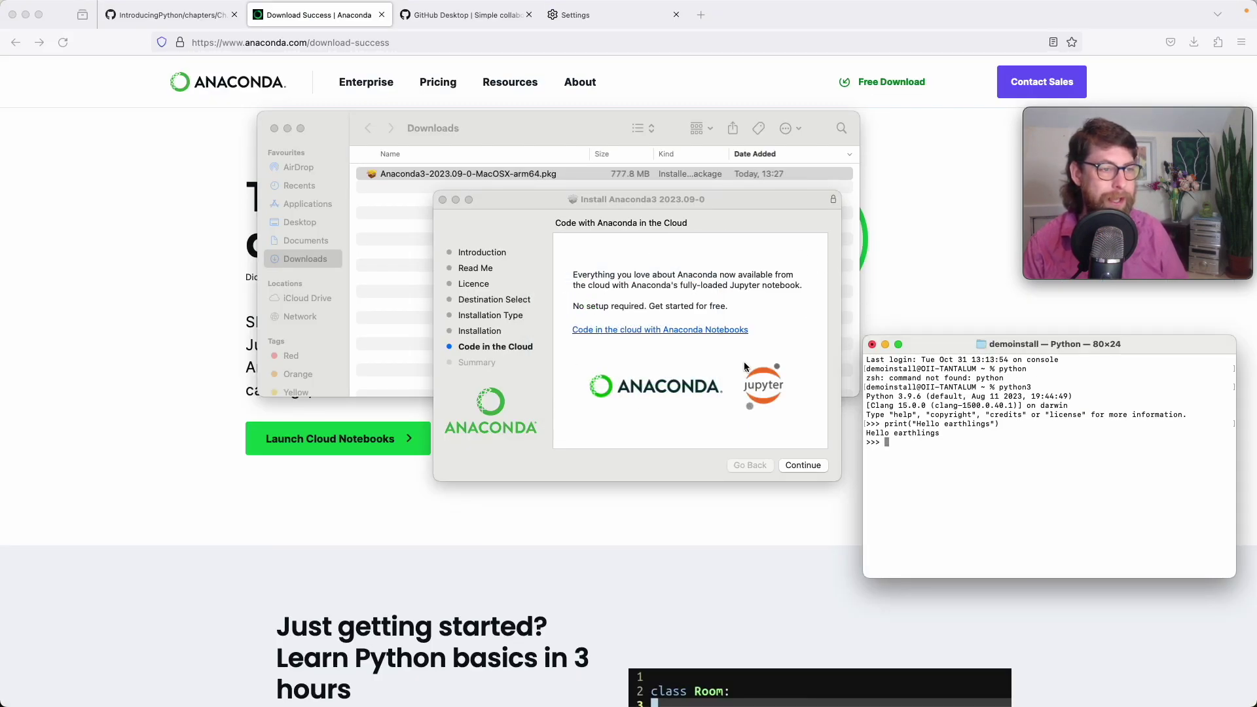
- Finish the Anaconda installation, close the installer and move its package to the Bin
{"action": "left_click", "coordinate": [805, 466]}
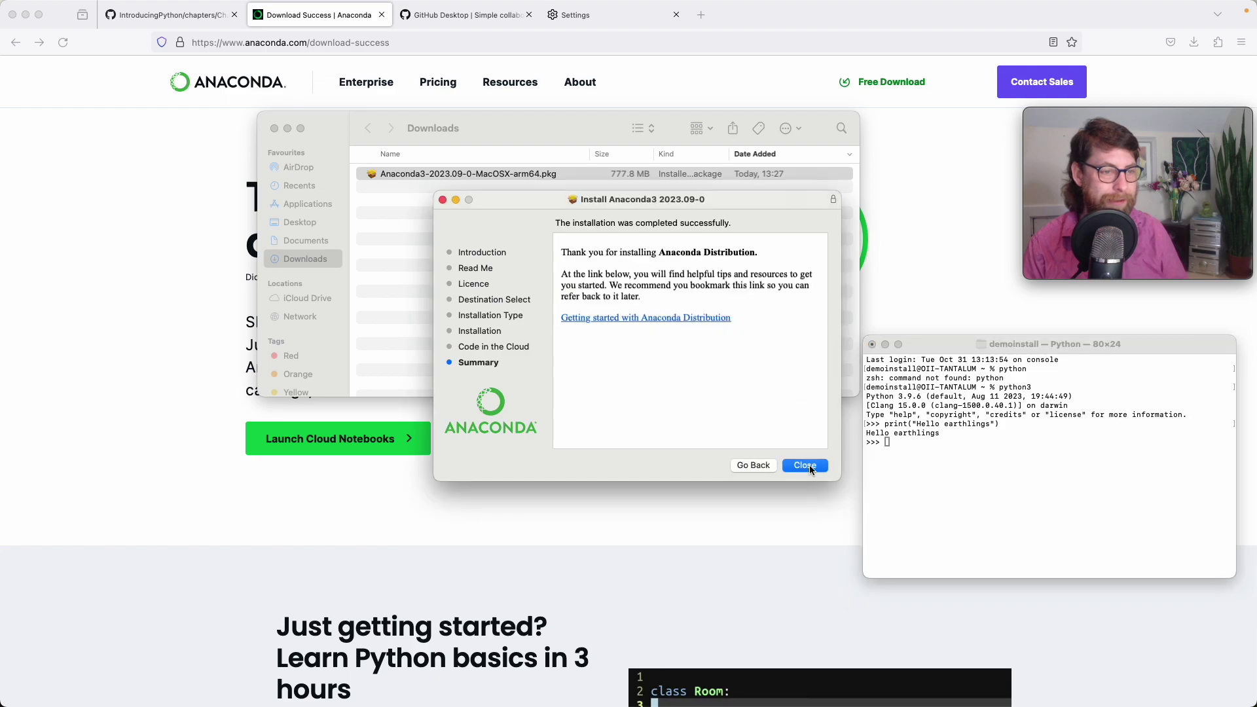
{"action": "left_click", "coordinate": [807, 466]}
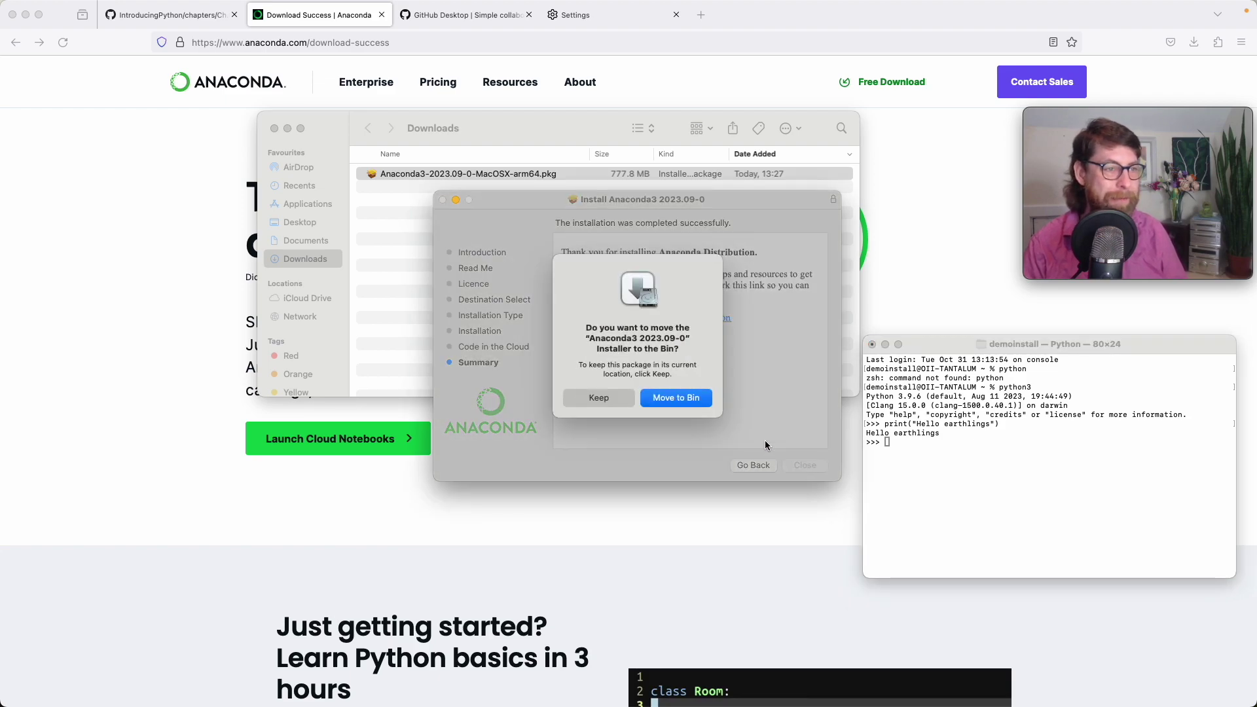
{"action": "left_click", "coordinate": [676, 399]}
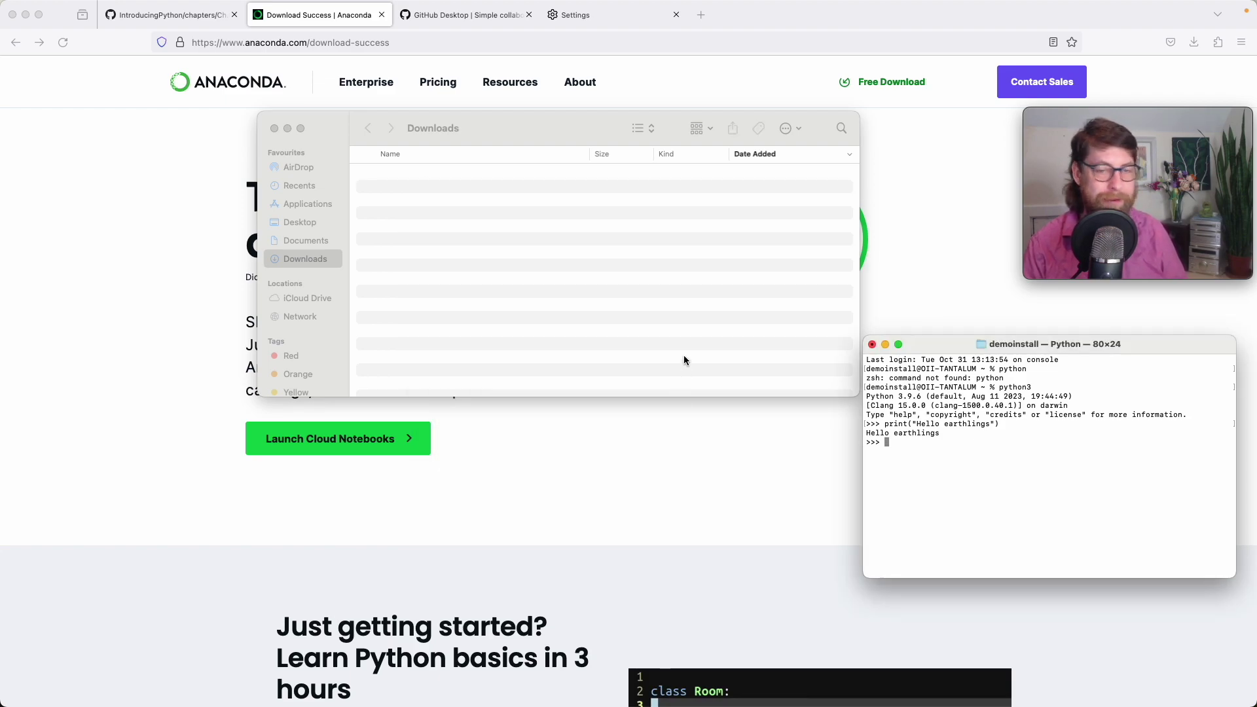
- Return to the Terminal window and enter exit() at the Python prompt
{"action": "left_click", "coordinate": [498, 216]}
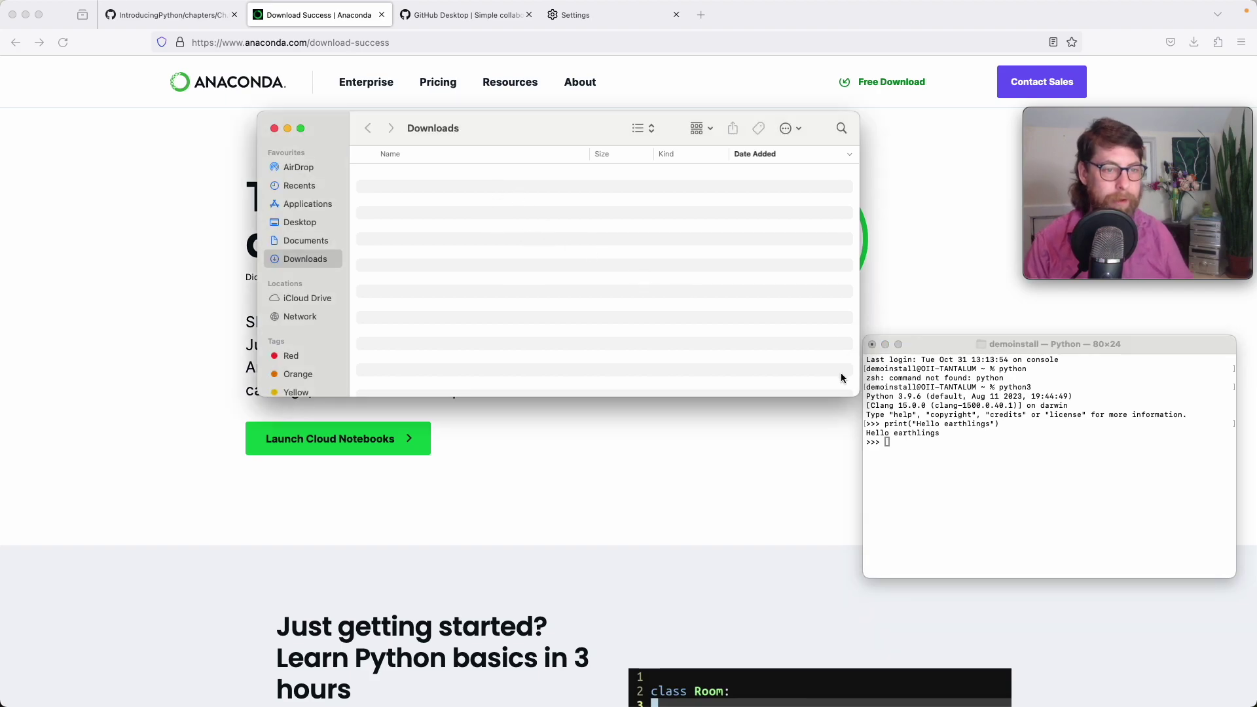
{"action": "left_click", "coordinate": [906, 421]}
{"action": "type", "text": "exit()"}
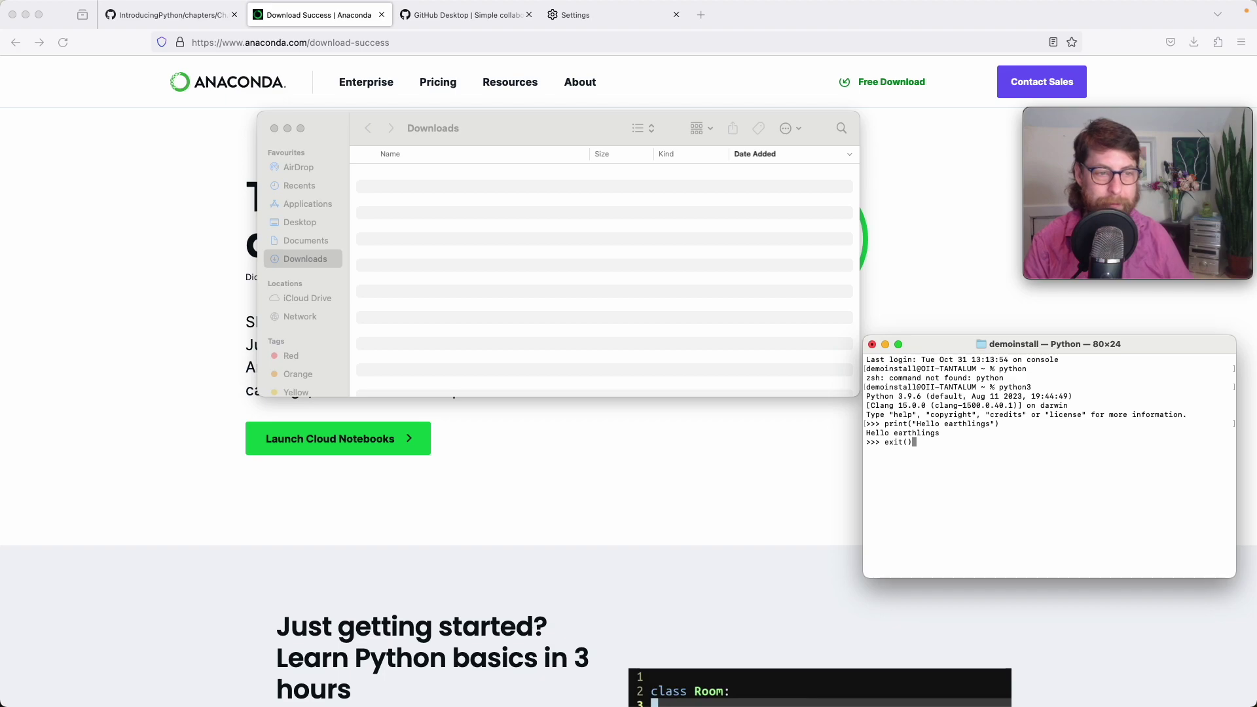
- Run the typed exit() command to quit the Python interpreter
{"action": "key", "text": "Left"}
{"action": "key", "text": "Left"}
{"action": "key", "text": "Right"}
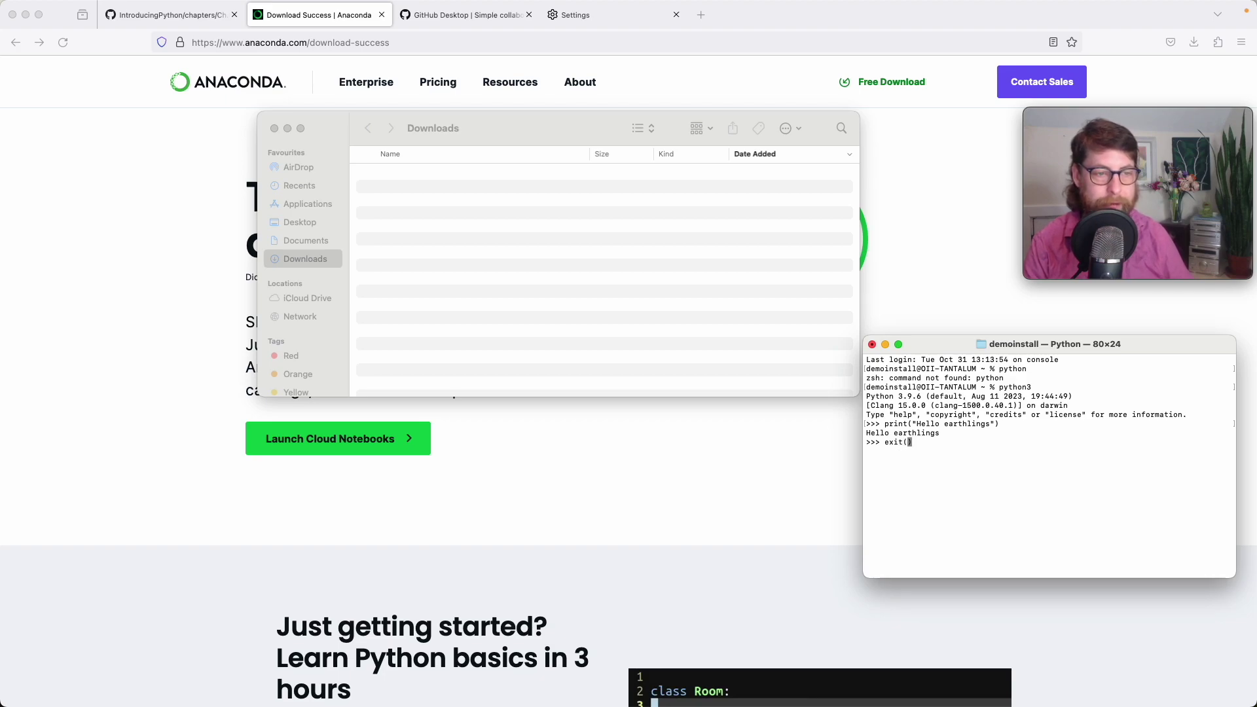
{"action": "key", "text": "Right"}
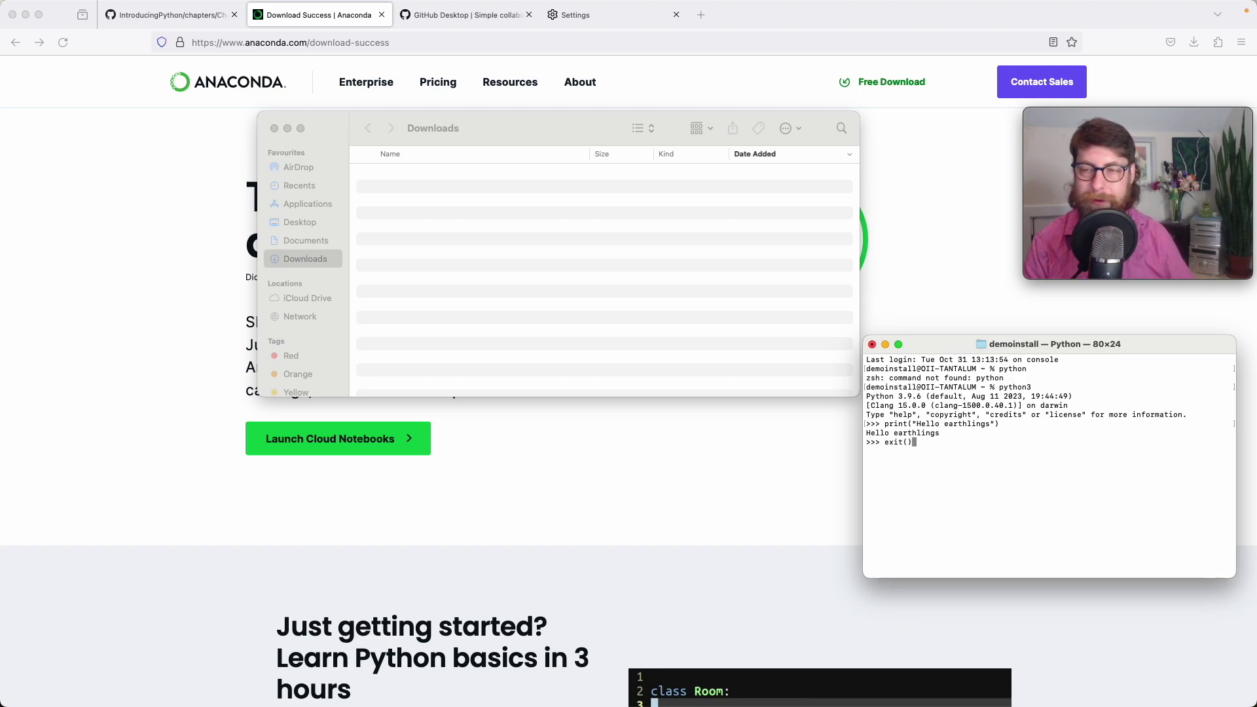
{"action": "key", "text": "Return"}
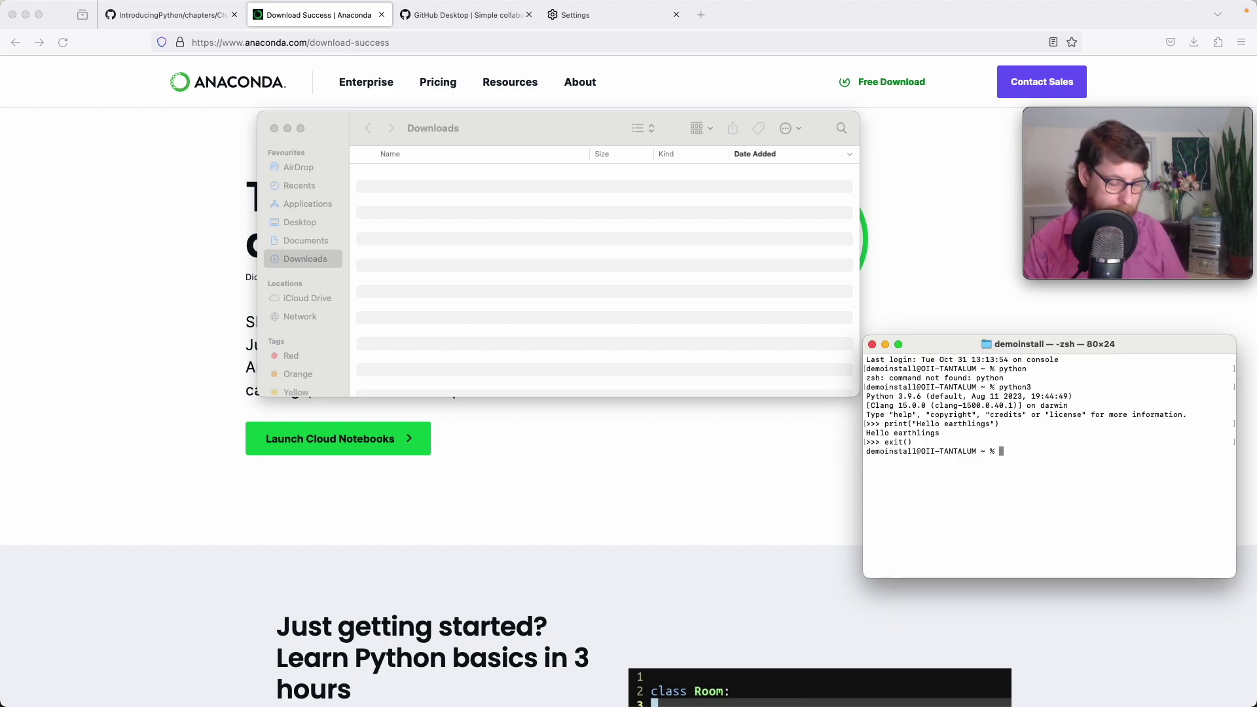
- Try jupyter lab, which fails with 'command not found', and centre the Terminal window
{"action": "type", "text": "jupyter lab"}
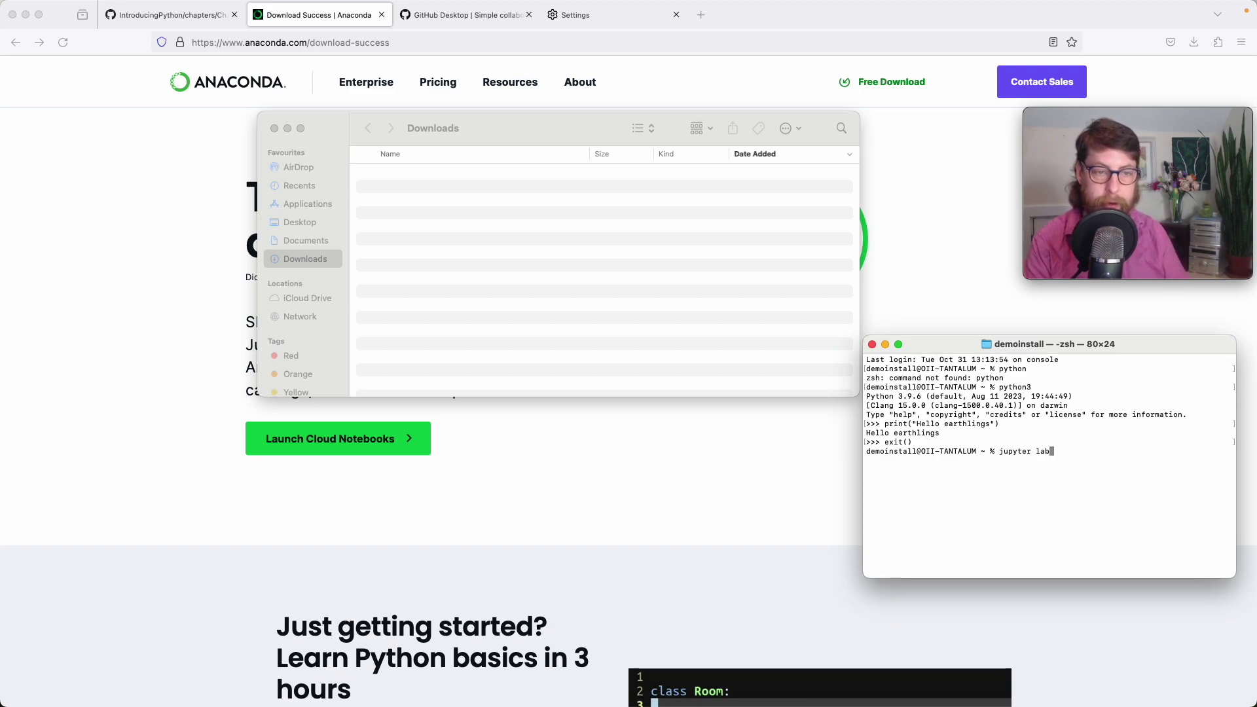
{"action": "key", "text": "Return"}
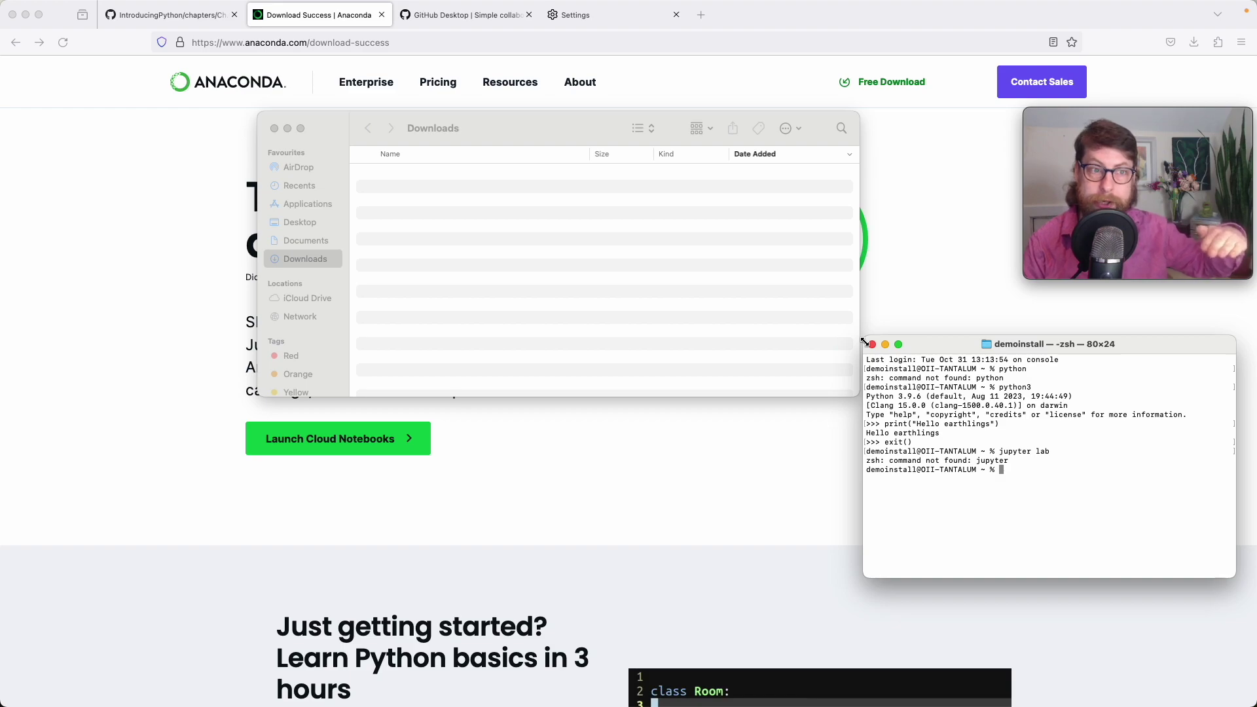
{"action": "left_click_drag", "start_coordinate": [1160, 342], "coordinate": [799, 135]}
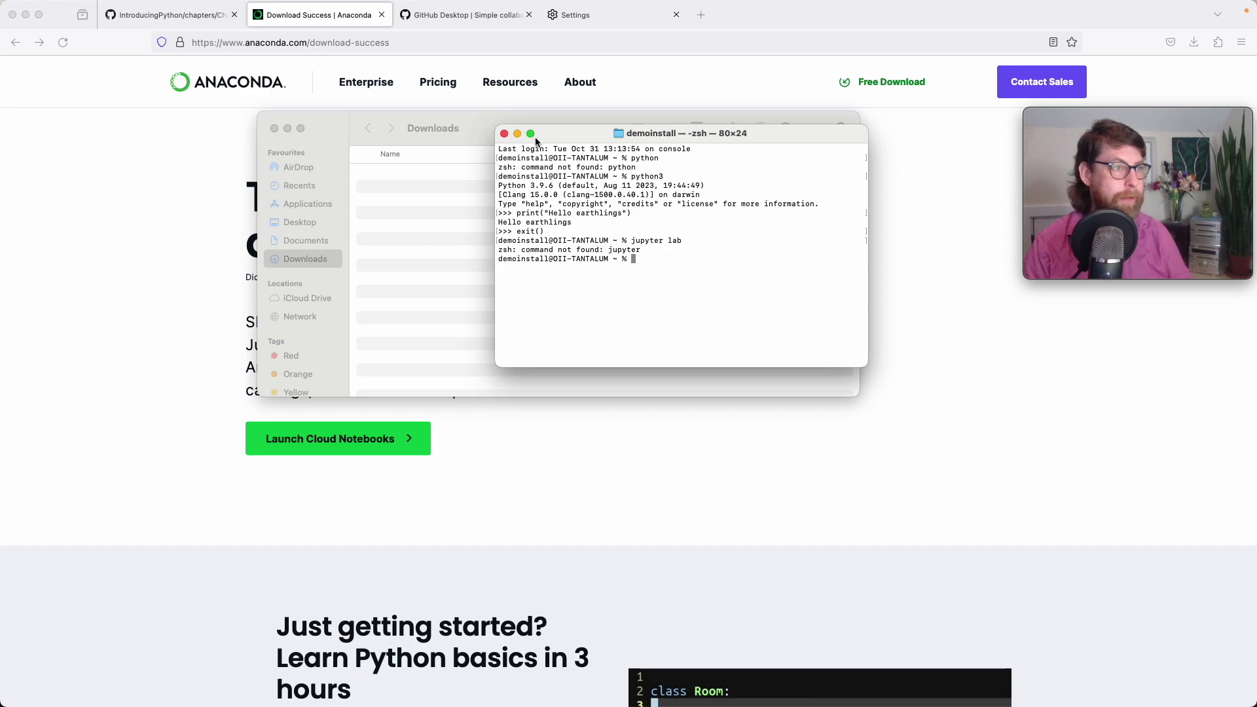
- Replace the Terminal with a fresh, centred window and start Python
{"action": "left_click", "coordinate": [504, 133]}
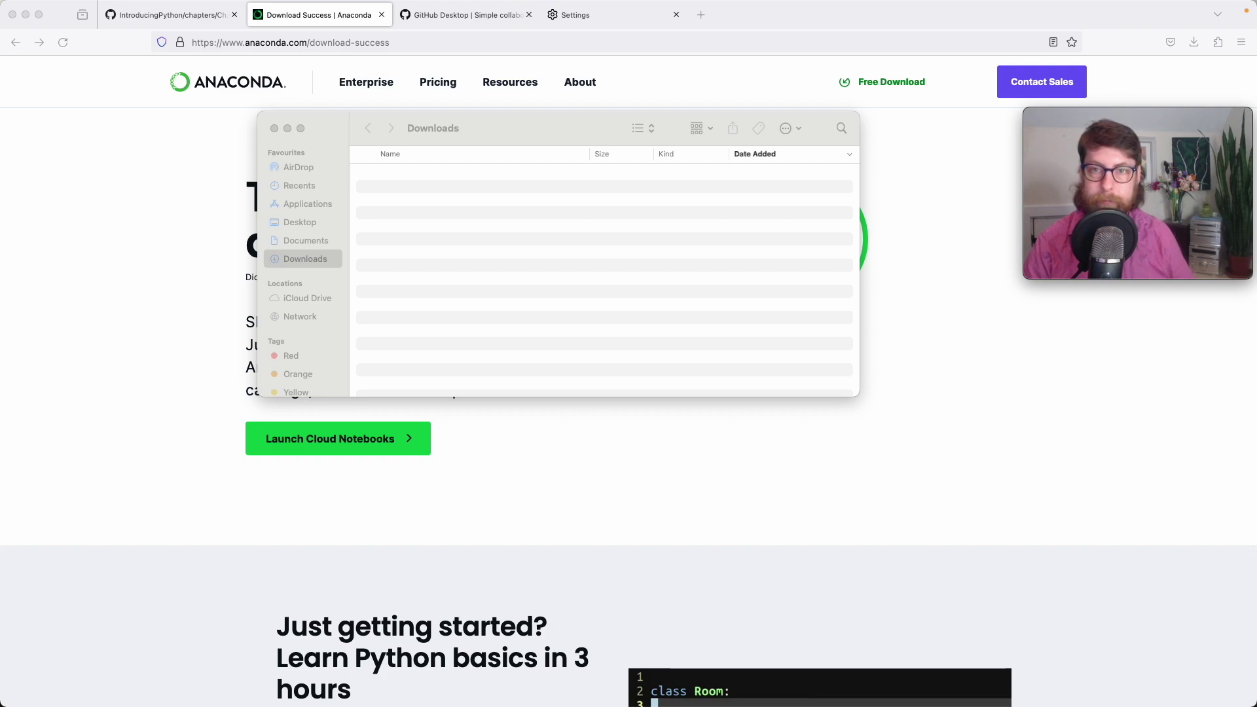
{"action": "key", "text": "super+n"}
{"action": "left_click_drag", "start_coordinate": [1169, 164], "coordinate": [802, 140]}
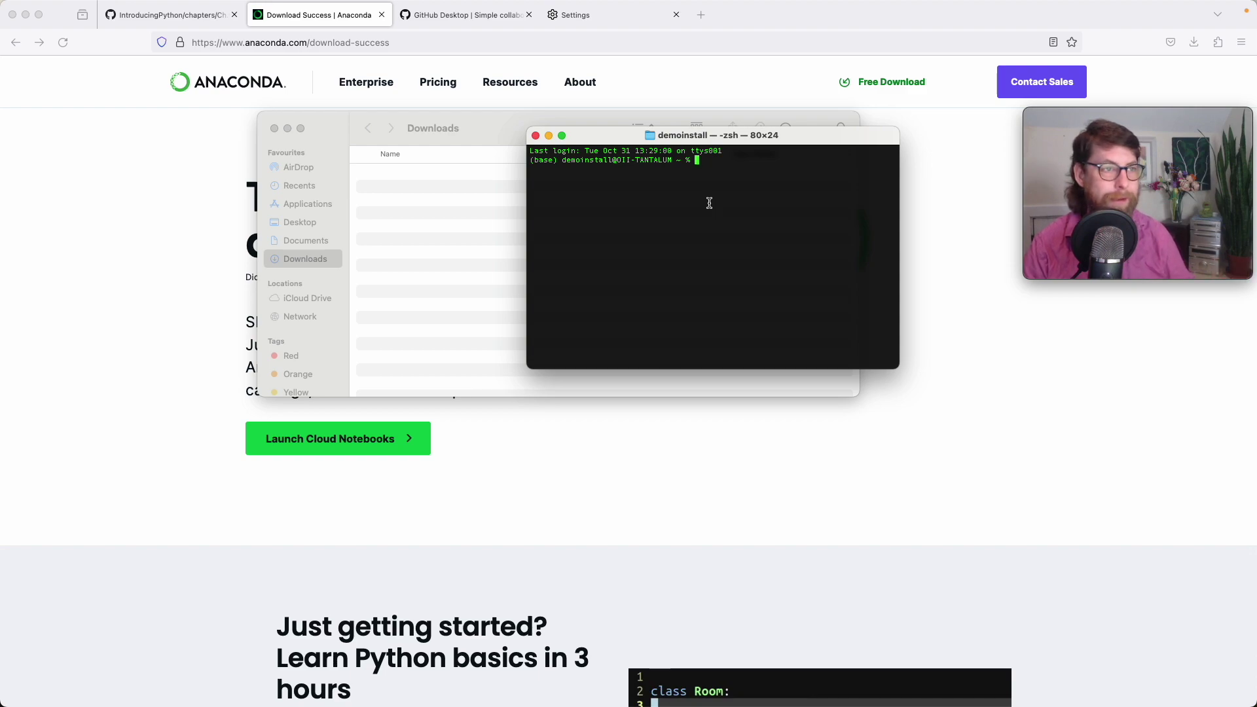
{"action": "type", "text": "python"}
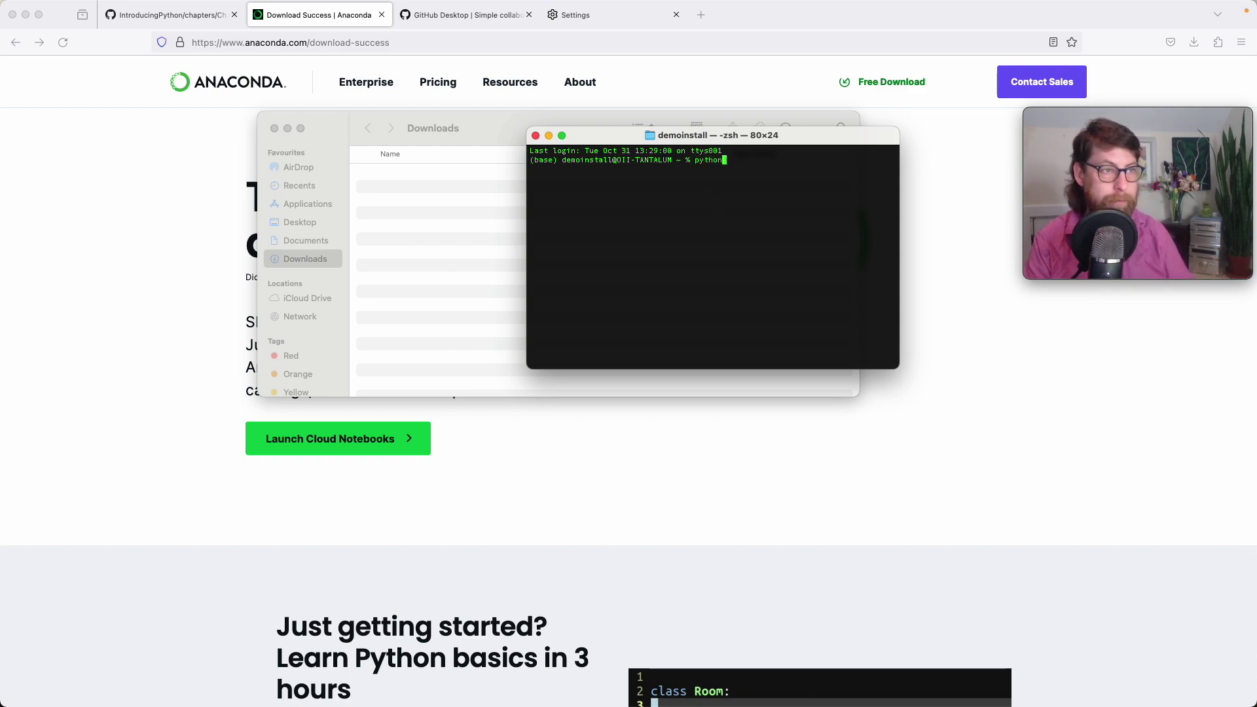
{"action": "key", "text": "Return"}
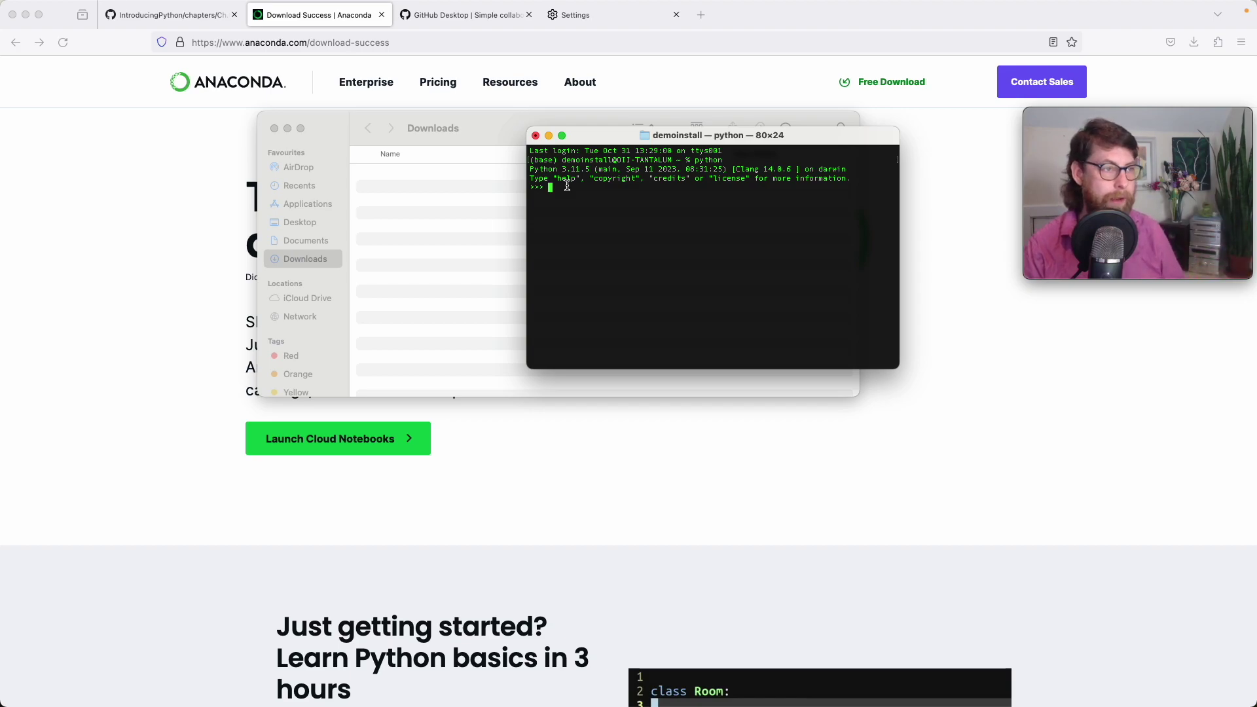
- Assign x = 3 and evaluate x + 5, getting 8
{"action": "type", "text": "x = 3"}
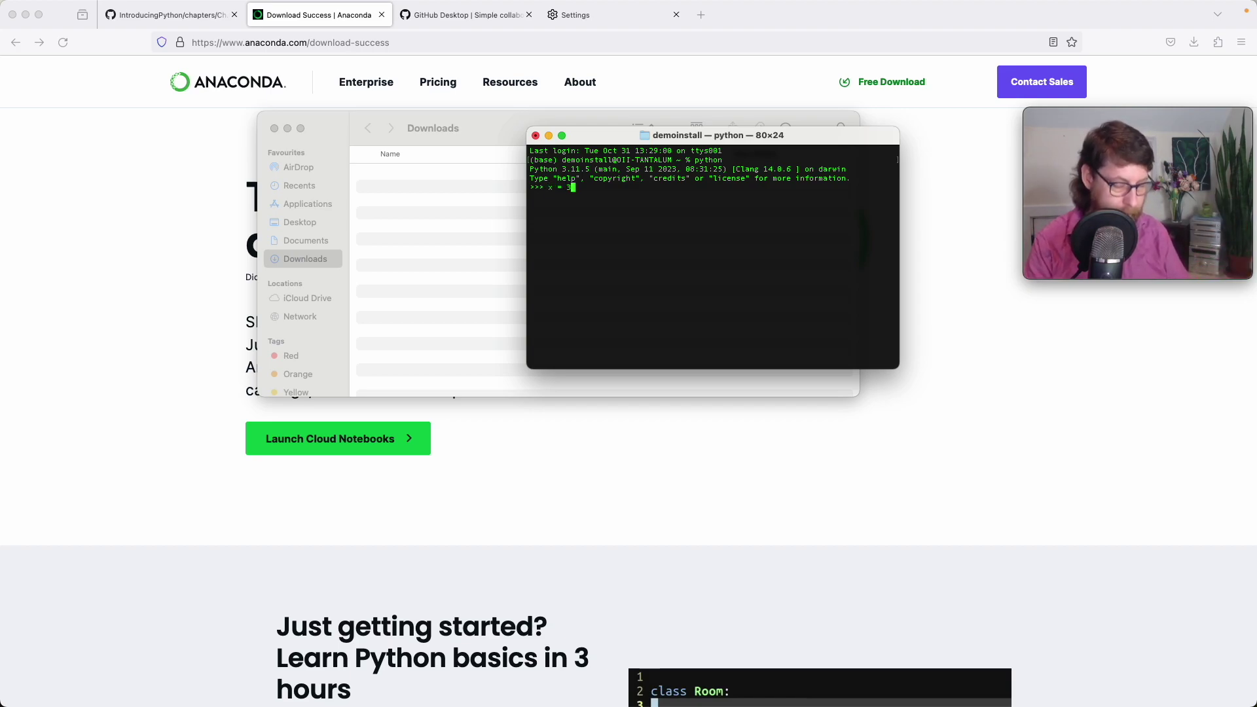
{"action": "key", "text": "Return"}
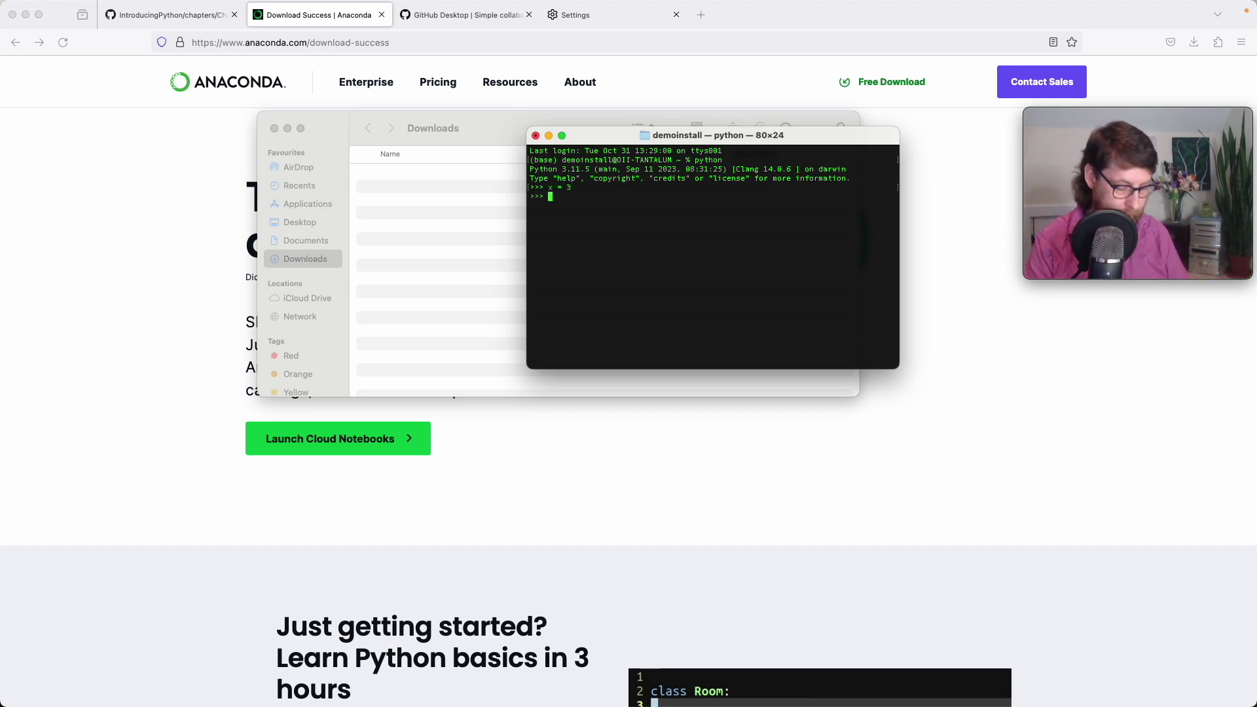
{"action": "type", "text": "x + 5"}
{"action": "key", "text": "Return"}
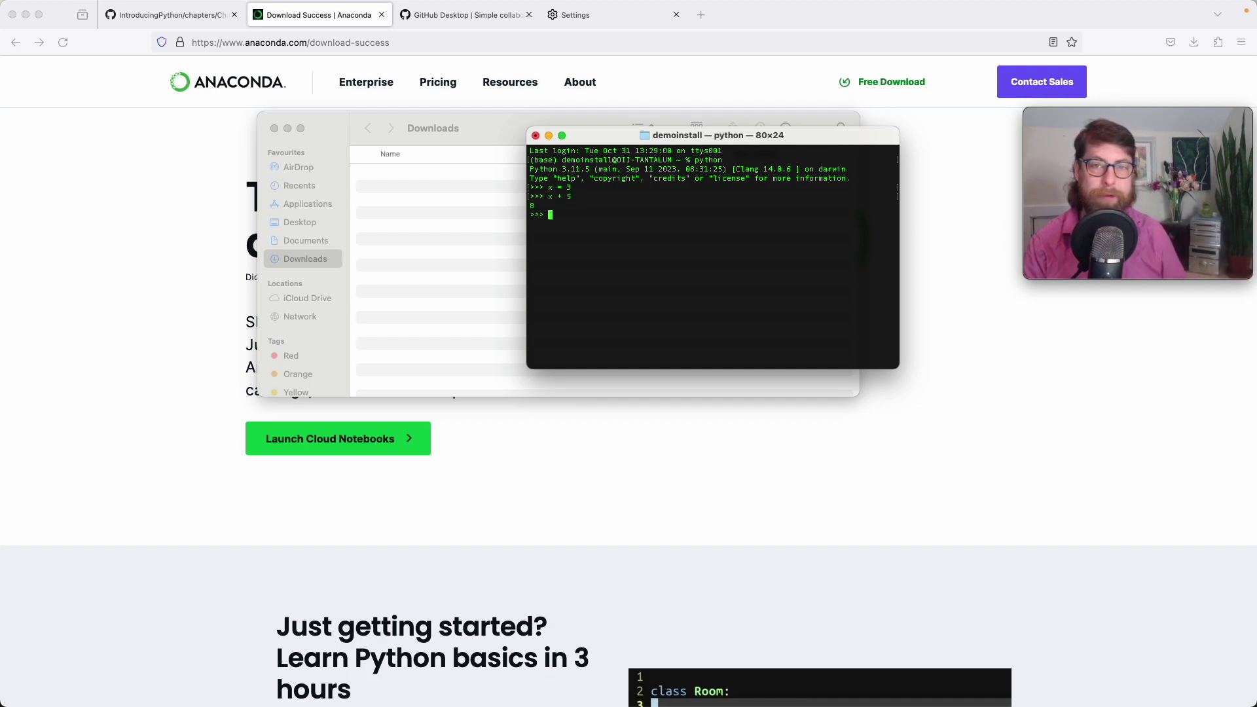
- Quit Python with exit() and enter jupyter lab at the shell prompt
{"action": "type", "text": "exit()"}
{"action": "key", "text": "Return"}
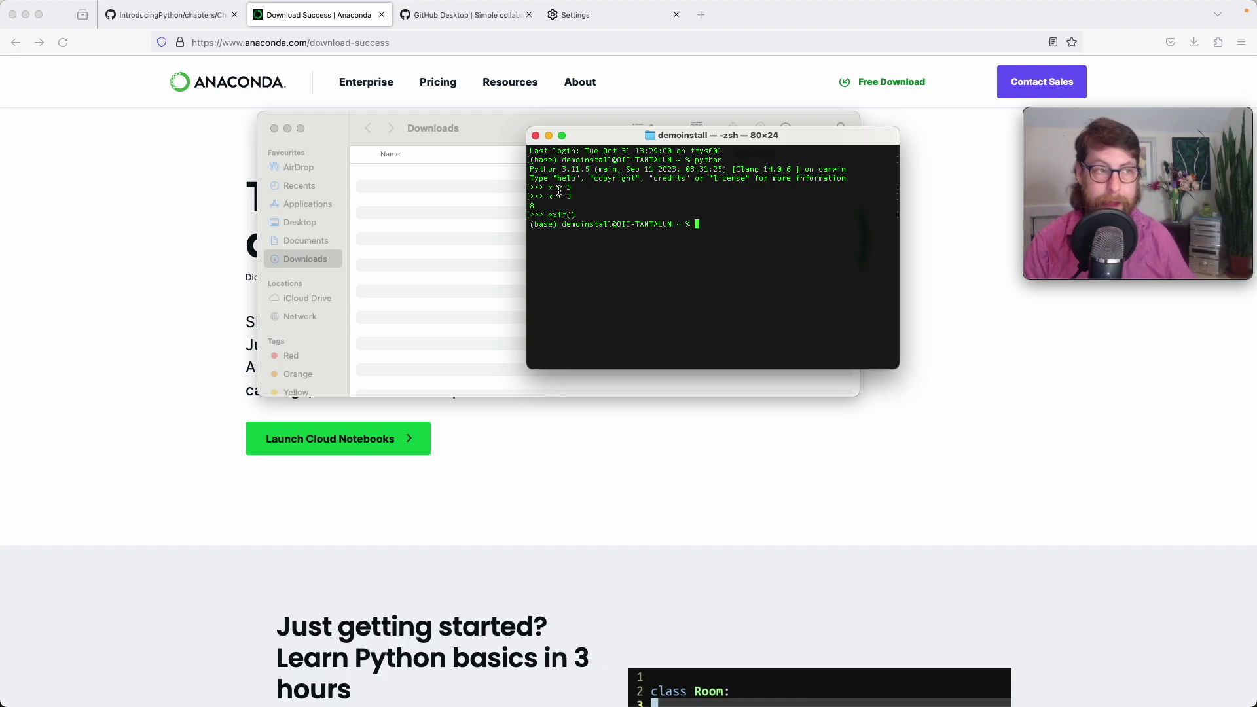
{"action": "type", "text": "jupyter"}
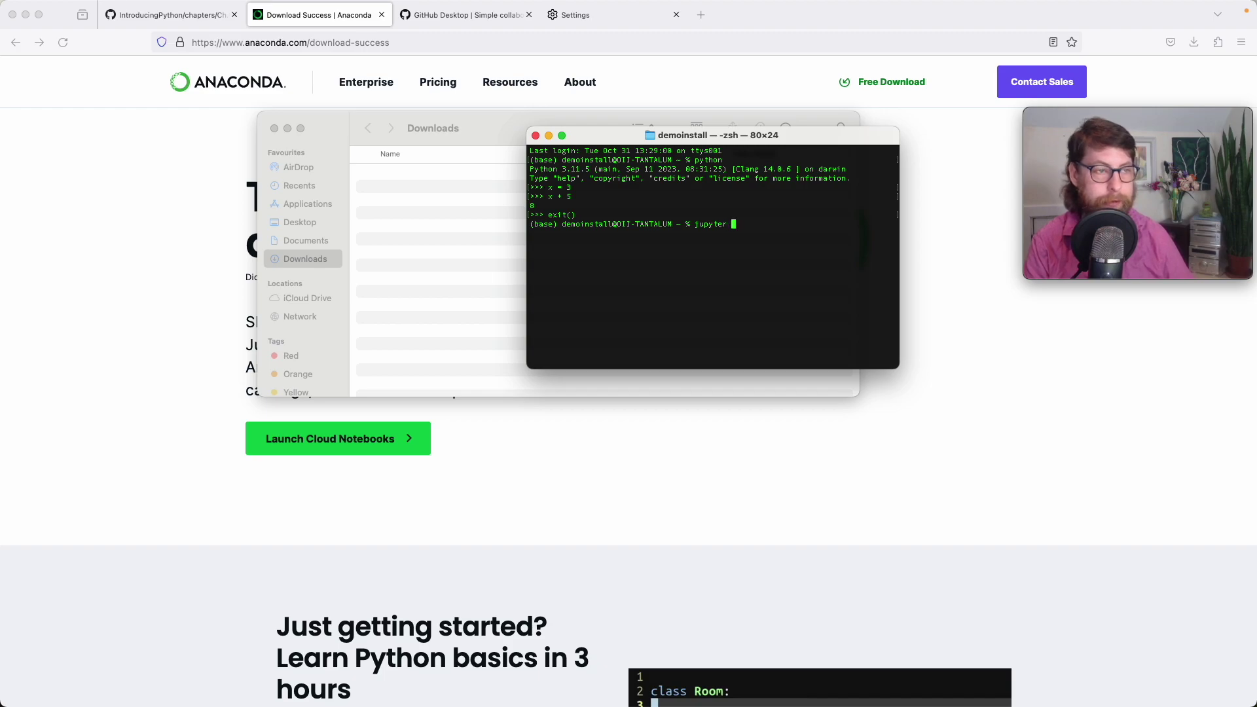
{"action": "type", "text": " lab"}
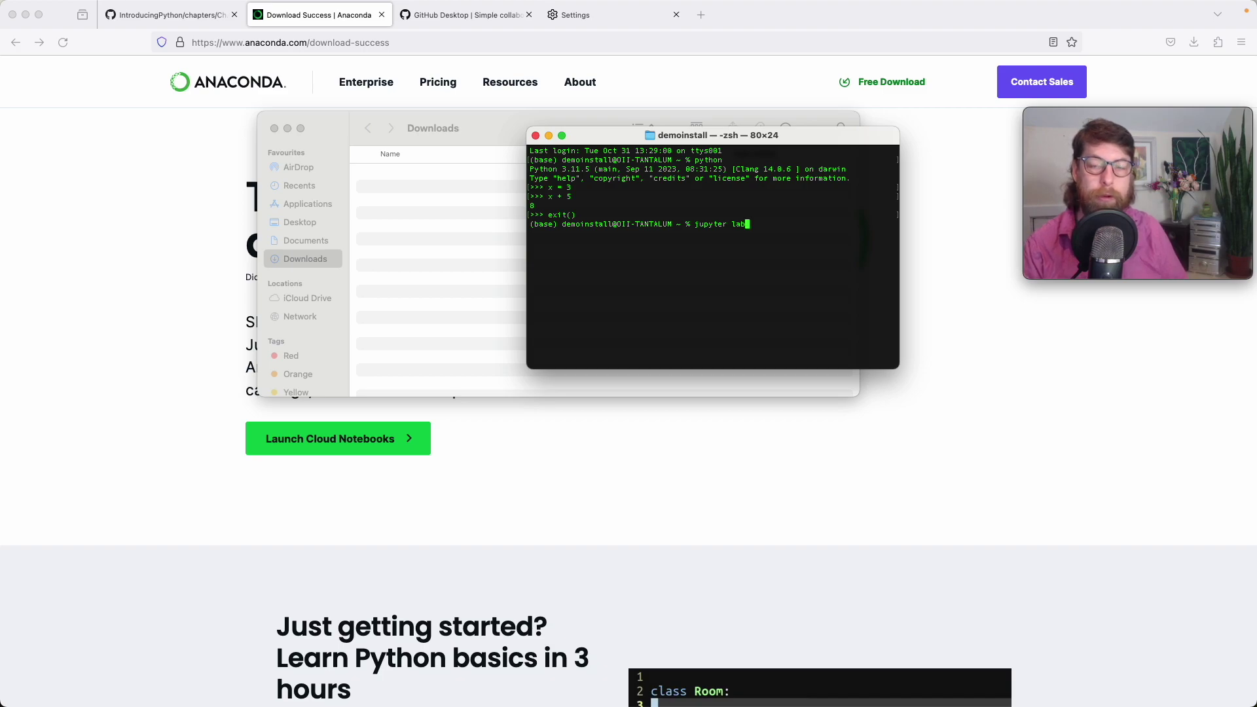
- Run jupyter lab so JupyterLab's Launcher opens at localhost:8889/lab in the browser
{"action": "key", "text": "Return"}
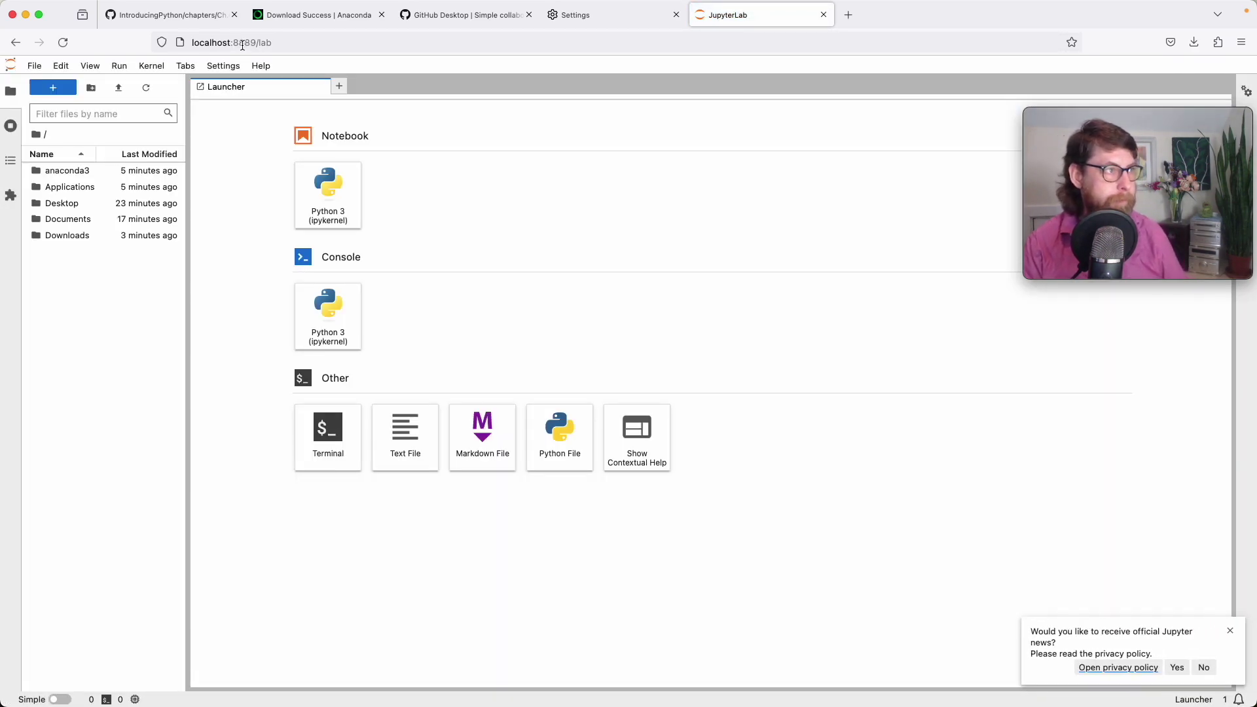
- Highlight localhost and port 8889 in the address bar, then decline the Jupyter news notification
{"action": "double_click", "coordinate": [203, 42]}
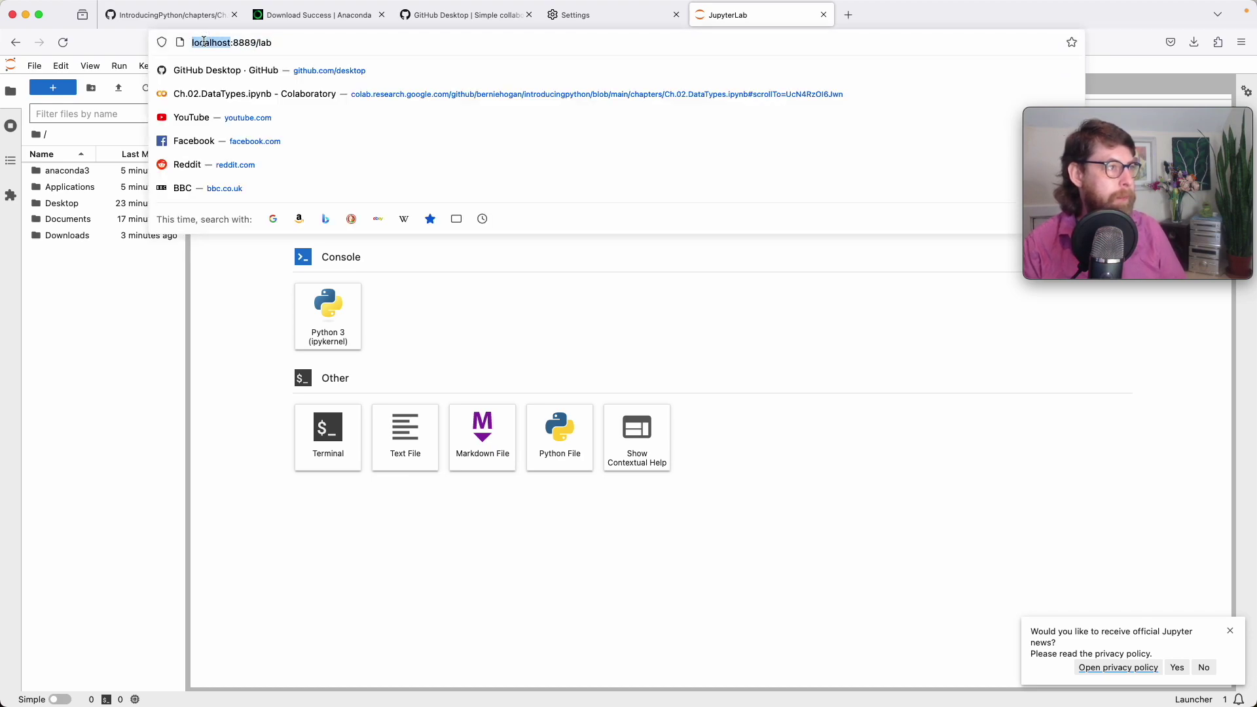
{"action": "double_click", "coordinate": [247, 42]}
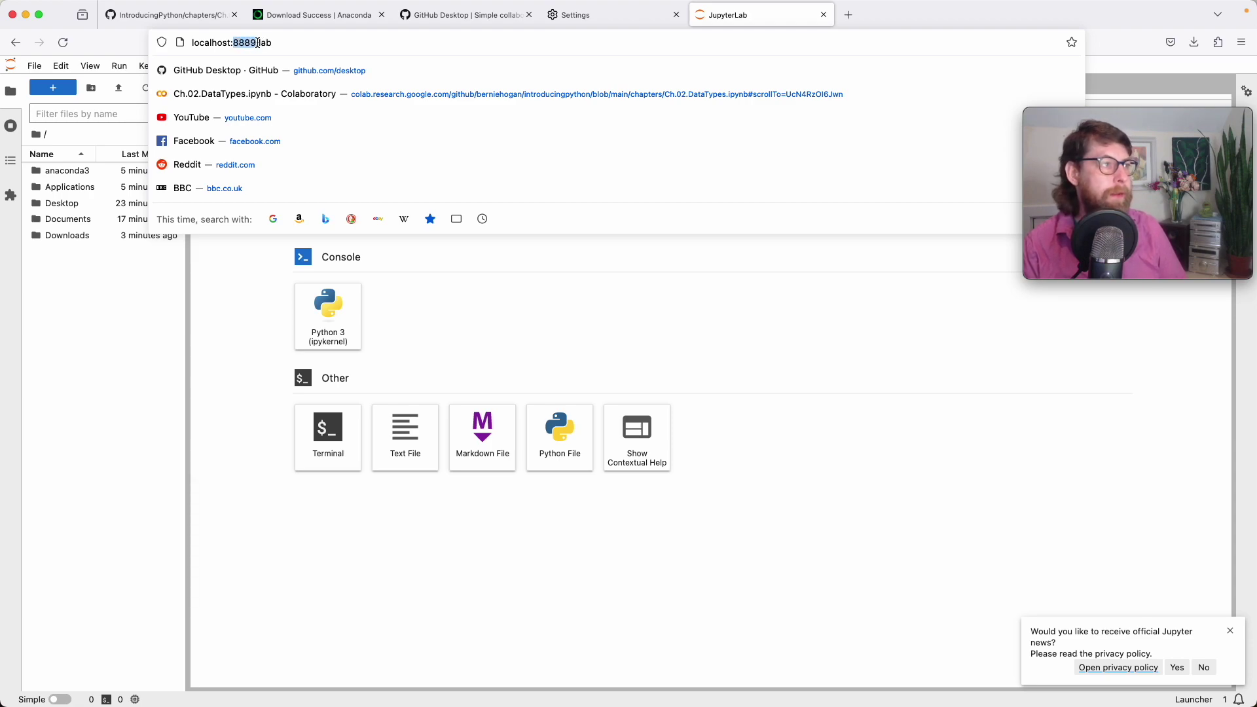
{"action": "left_click", "coordinate": [293, 45]}
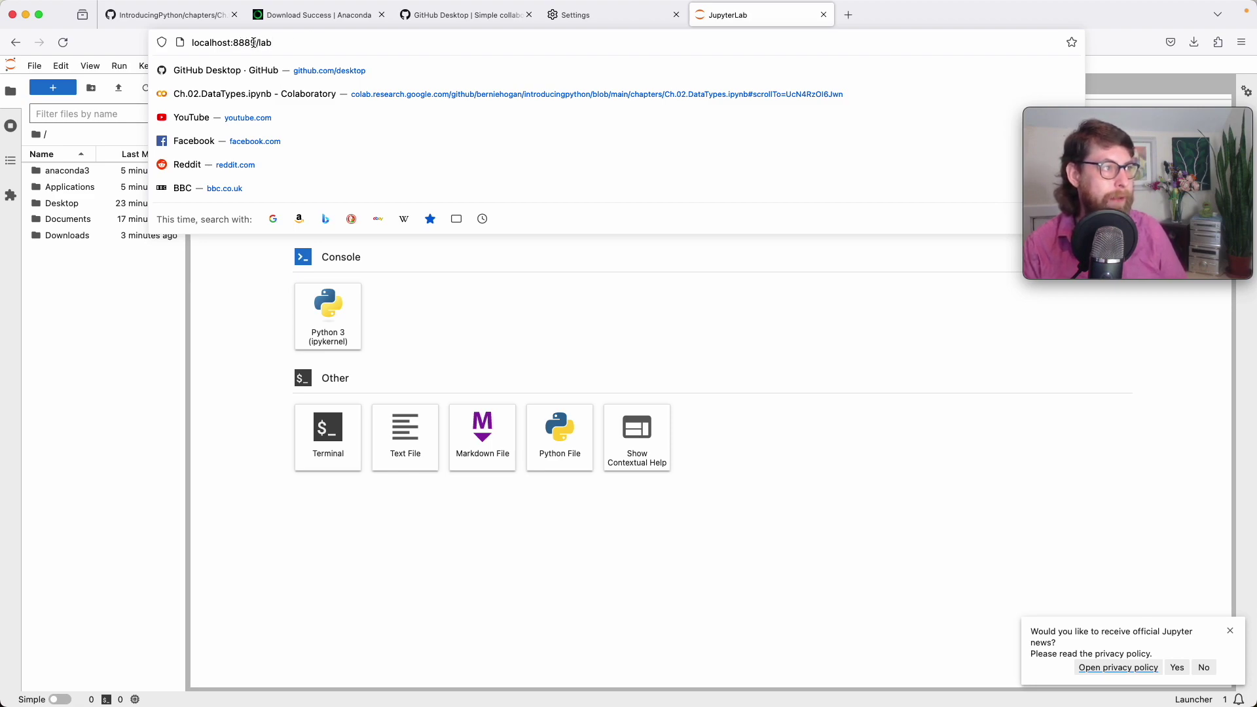
{"action": "left_click", "coordinate": [255, 344]}
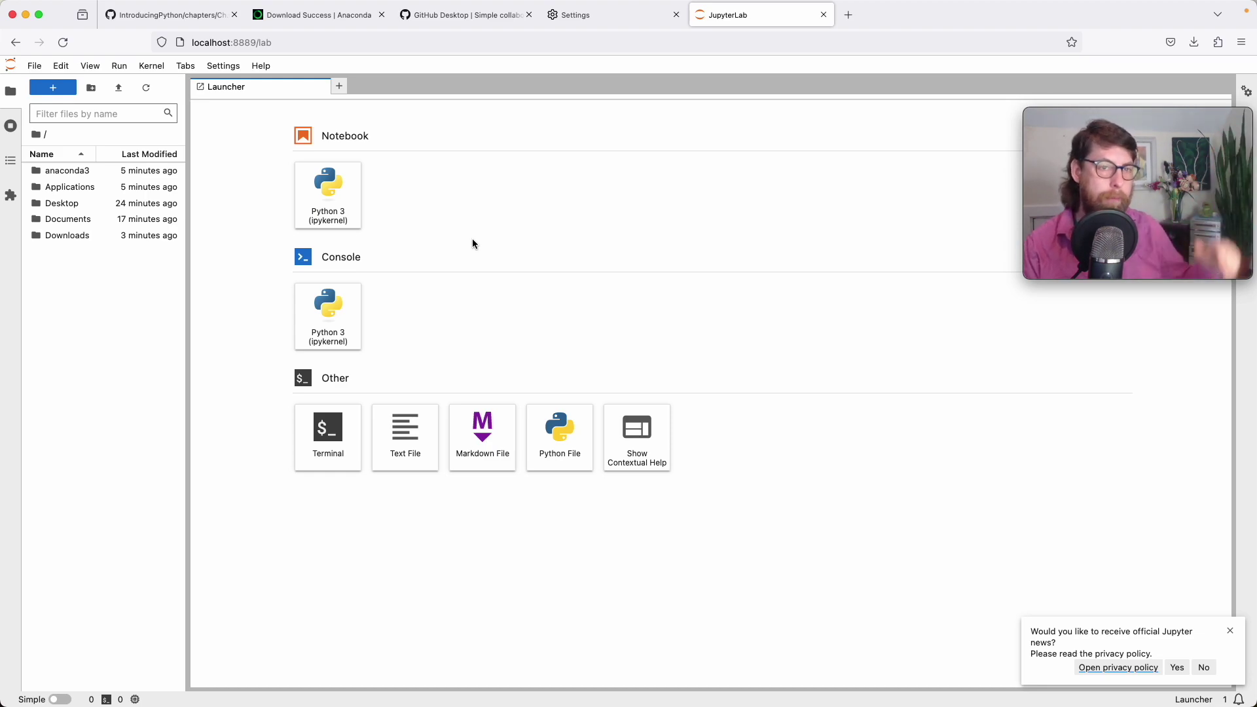
{"action": "left_click", "coordinate": [1203, 667]}
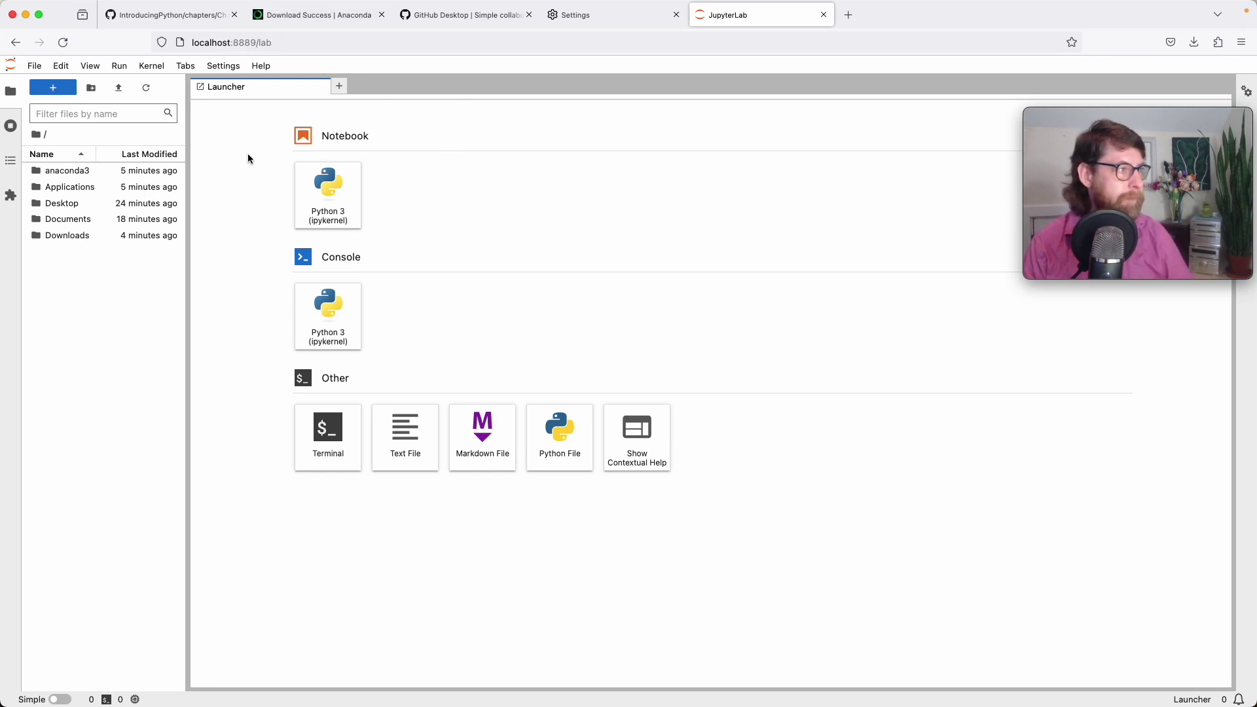
- Look through JupyterLab's File to Settings menus, then return to the server's Terminal
{"action": "left_click", "coordinate": [34, 66]}
{"action": "mouse_move", "coordinate": [115, 68]}
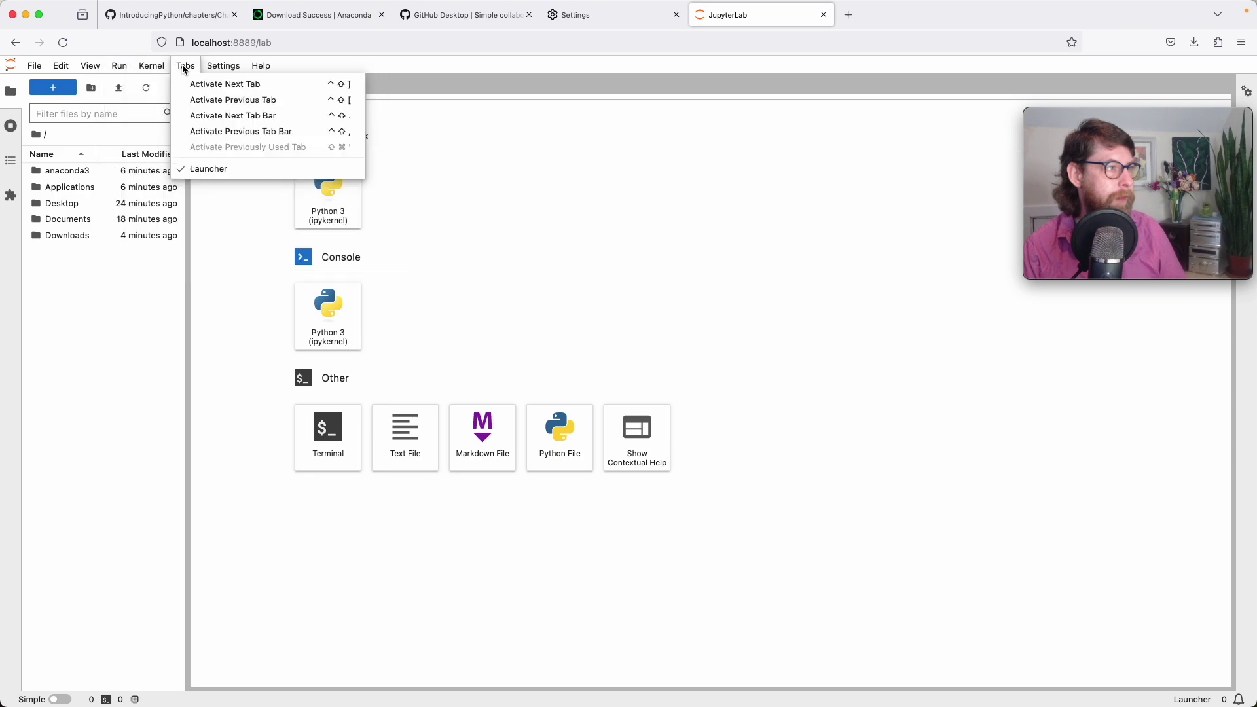
{"action": "mouse_move", "coordinate": [210, 68]}
{"action": "left_click", "coordinate": [34, 312]}
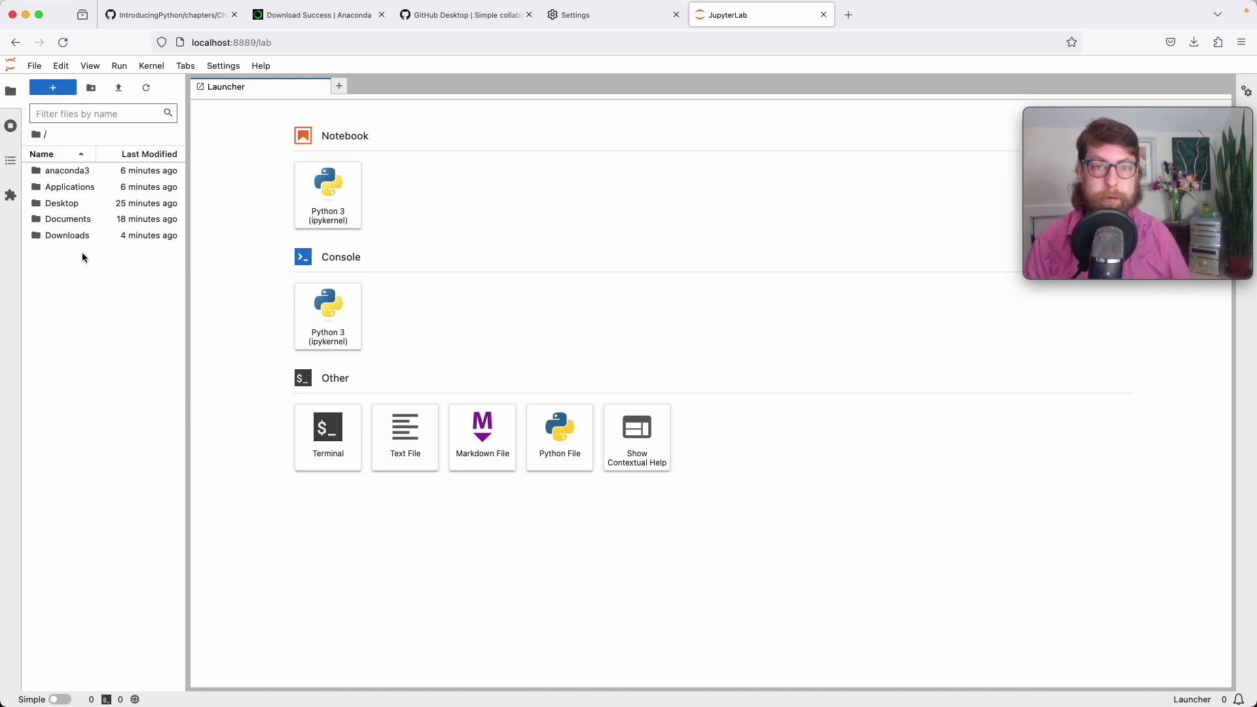
{"action": "key", "text": "super+Tab"}
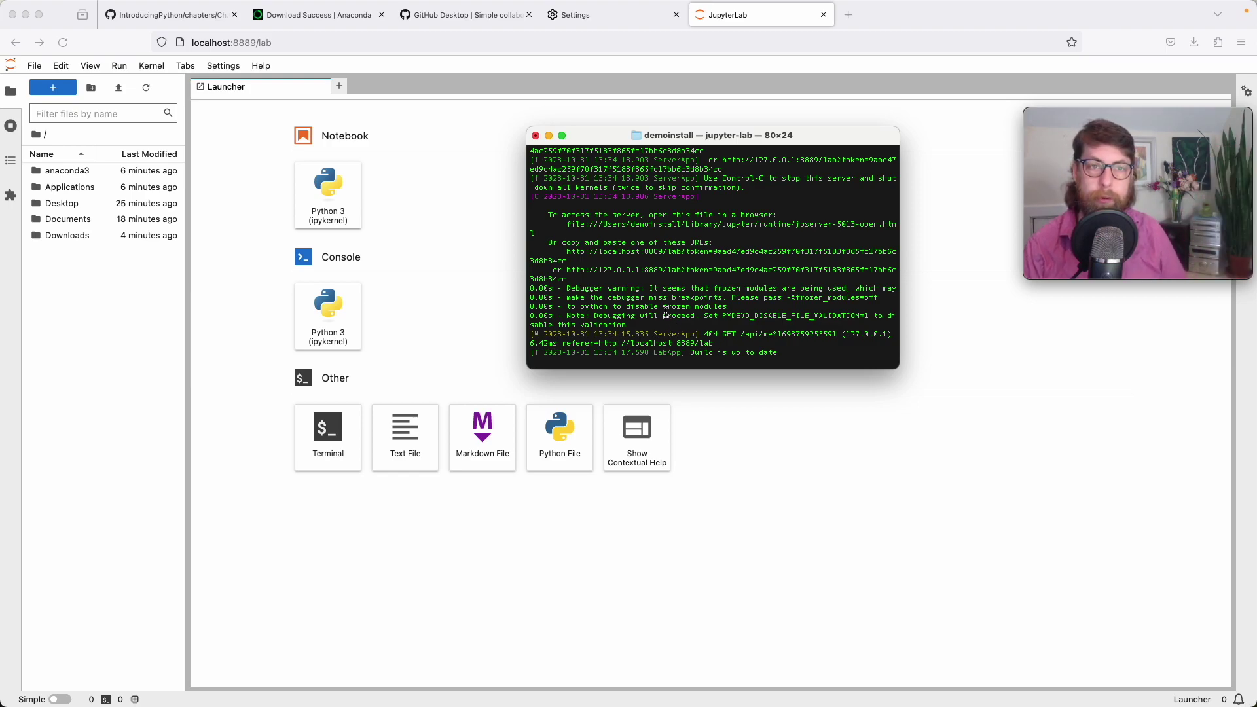
- Stop the Jupyter server with Ctrl-C, confirming the shutdown with y
{"action": "key", "text": "ctrl+c"}
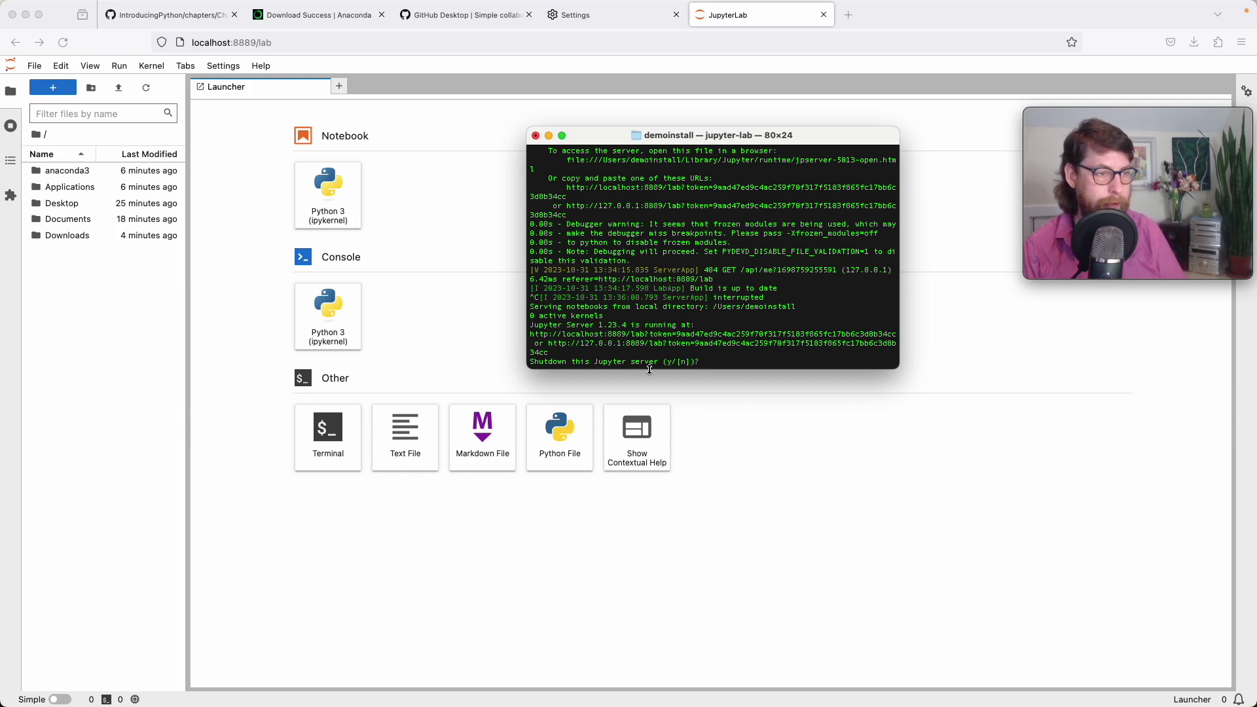
{"action": "type", "text": "y"}
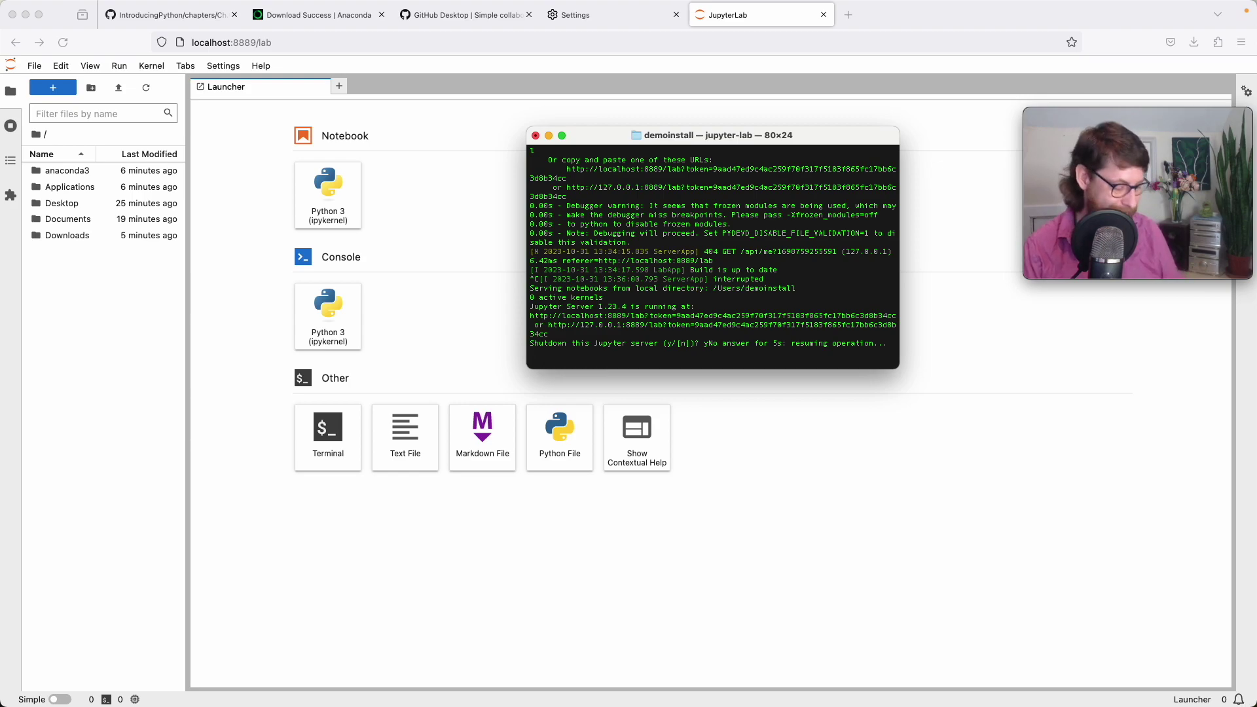
{"action": "key", "text": "ctrl+c"}
{"action": "type", "text": "y"}
{"action": "key", "text": "Return"}
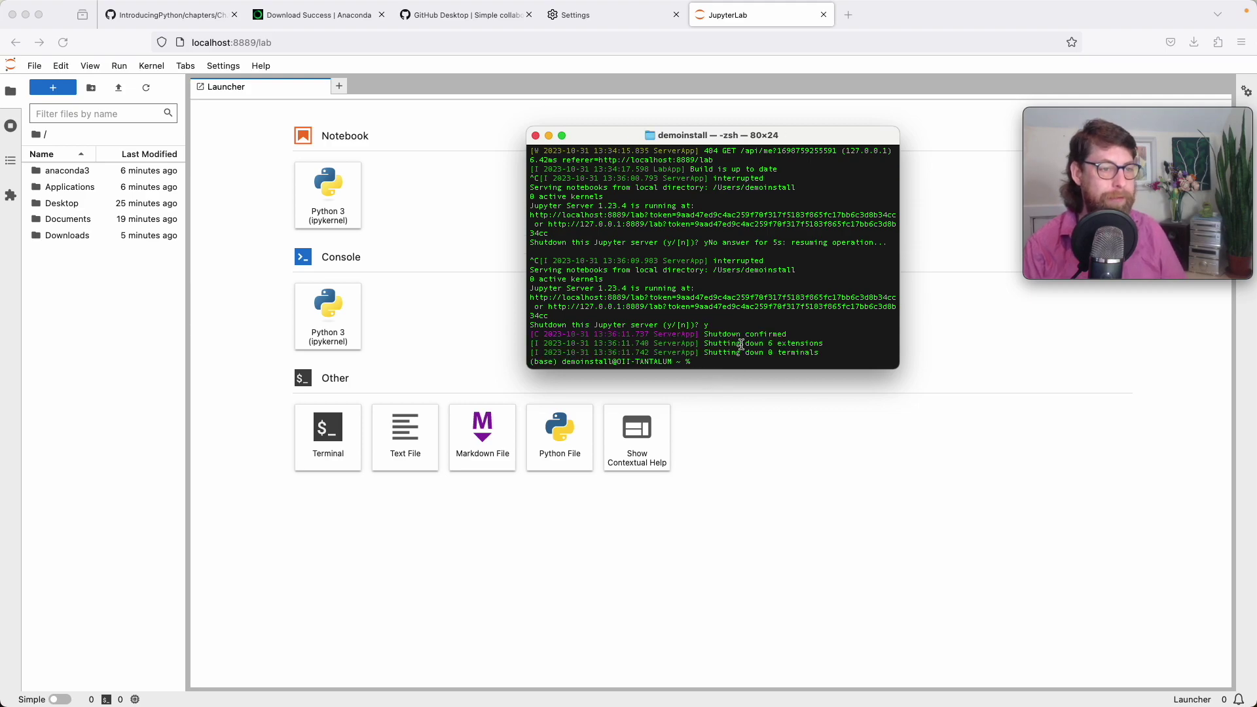
- Move Terminal to the top right and close the disconnected JupyterLab browser tab
{"action": "left_click_drag", "start_coordinate": [749, 353], "coordinate": [816, 354]}
{"action": "left_click", "coordinate": [816, 353]}
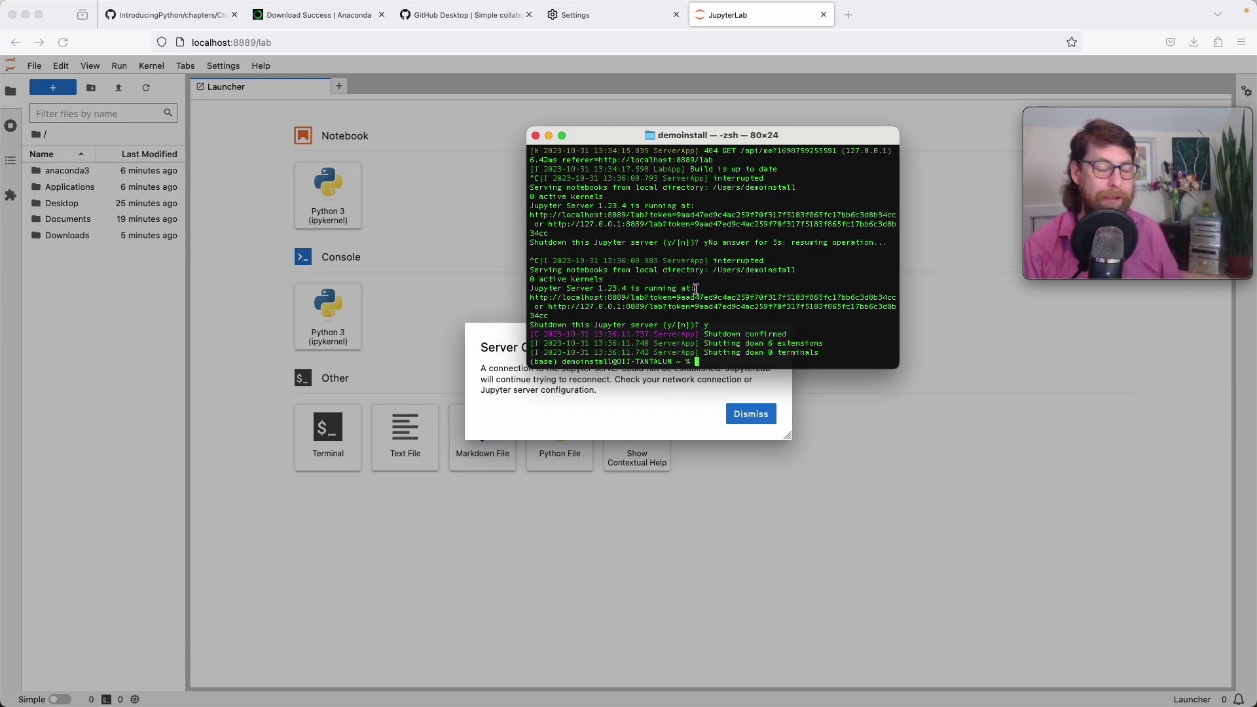
{"action": "left_click_drag", "start_coordinate": [800, 136], "coordinate": [926, 80]}
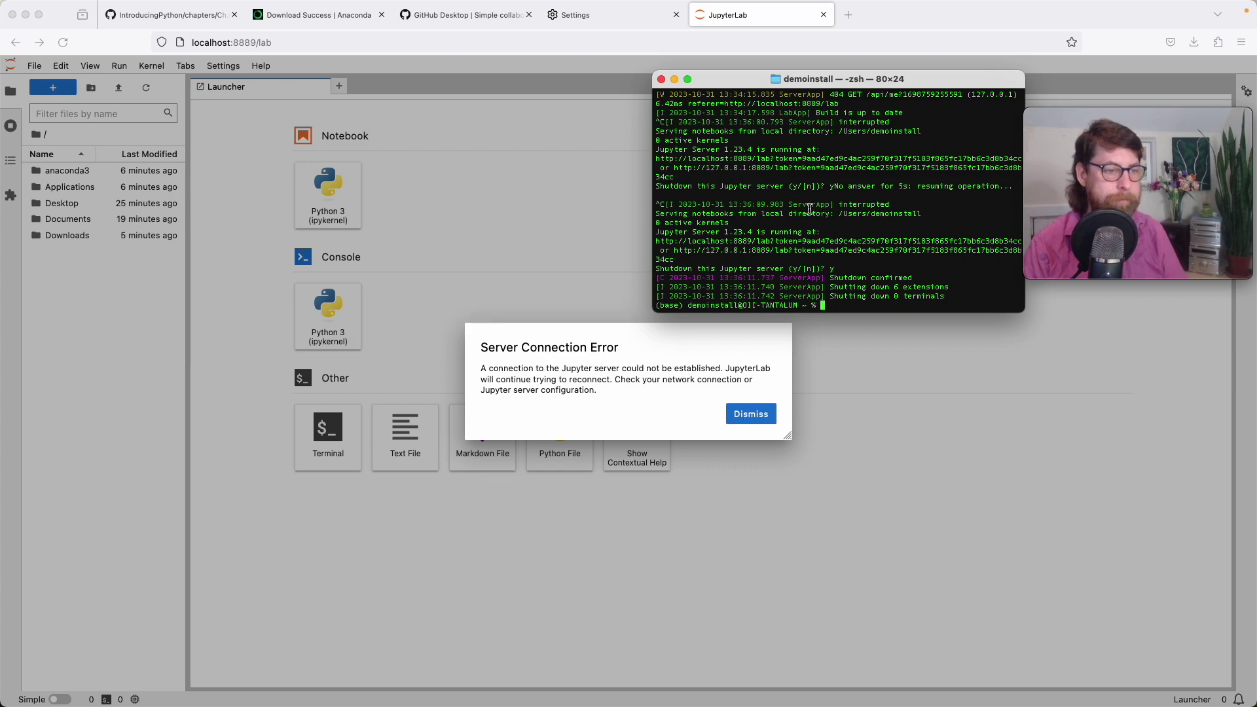
{"action": "left_click", "coordinate": [806, 15]}
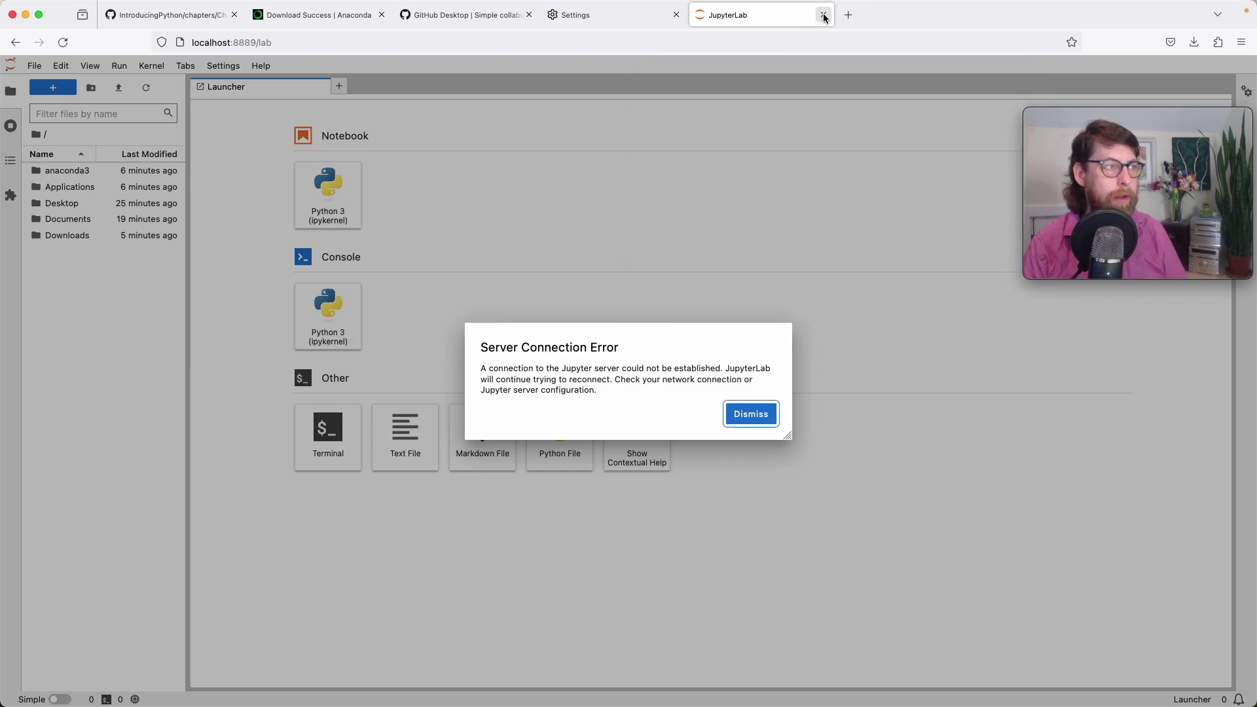
{"action": "left_click", "coordinate": [824, 15]}
{"action": "key", "text": "super+Tab"}
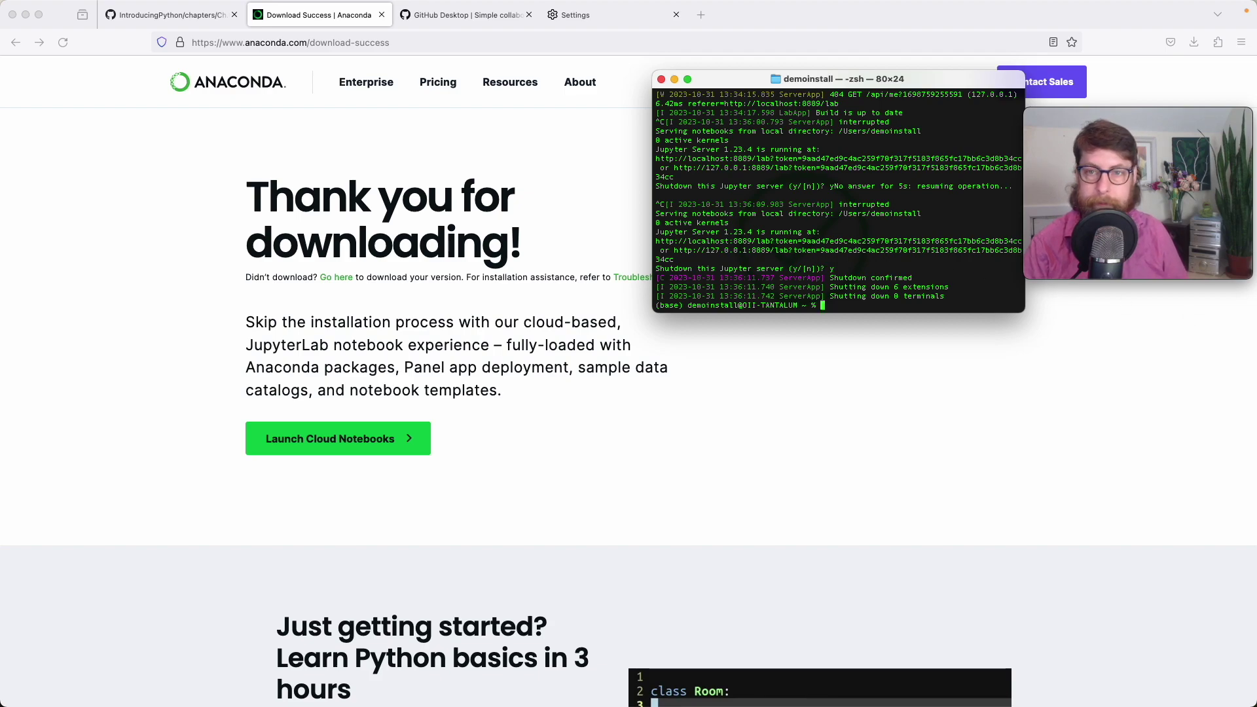
{"action": "key", "text": "super+Tab"}
- Browse in Finder from Documents up to the demoinstall home folder, showing anaconda3 and Downloads
{"action": "left_click_drag", "start_coordinate": [842, 188], "coordinate": [548, 131]}
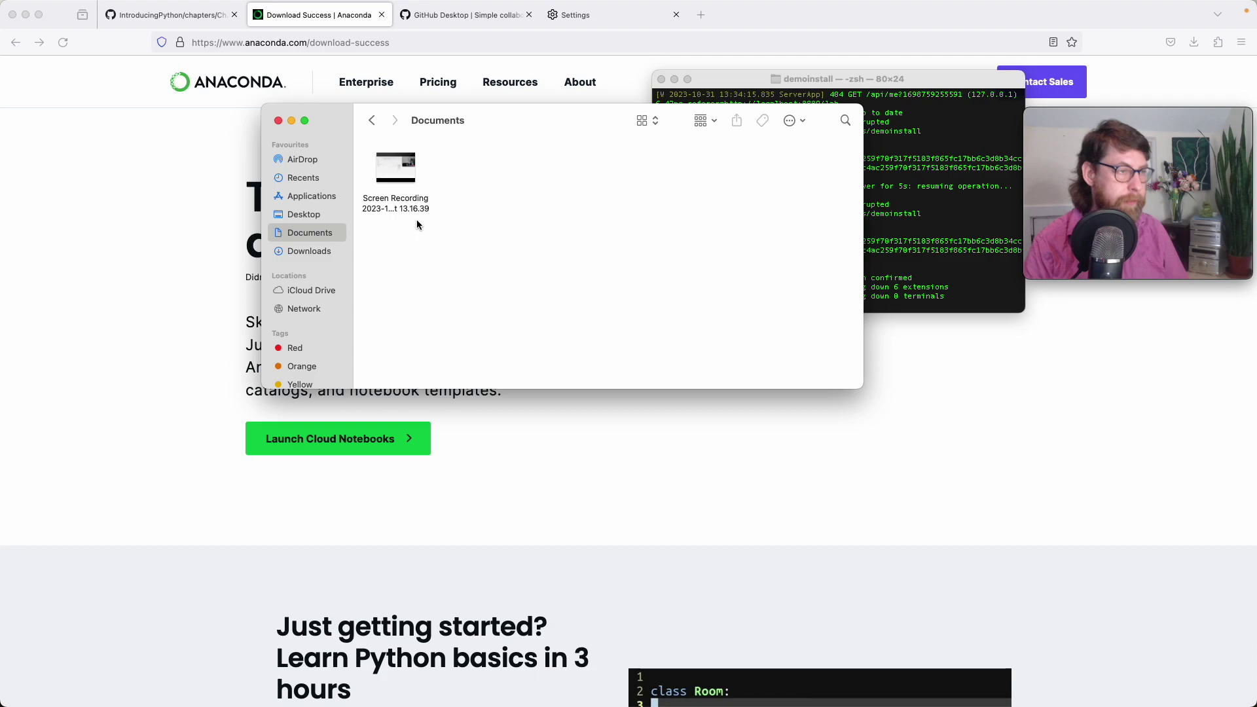
{"action": "key", "text": "super+Up"}
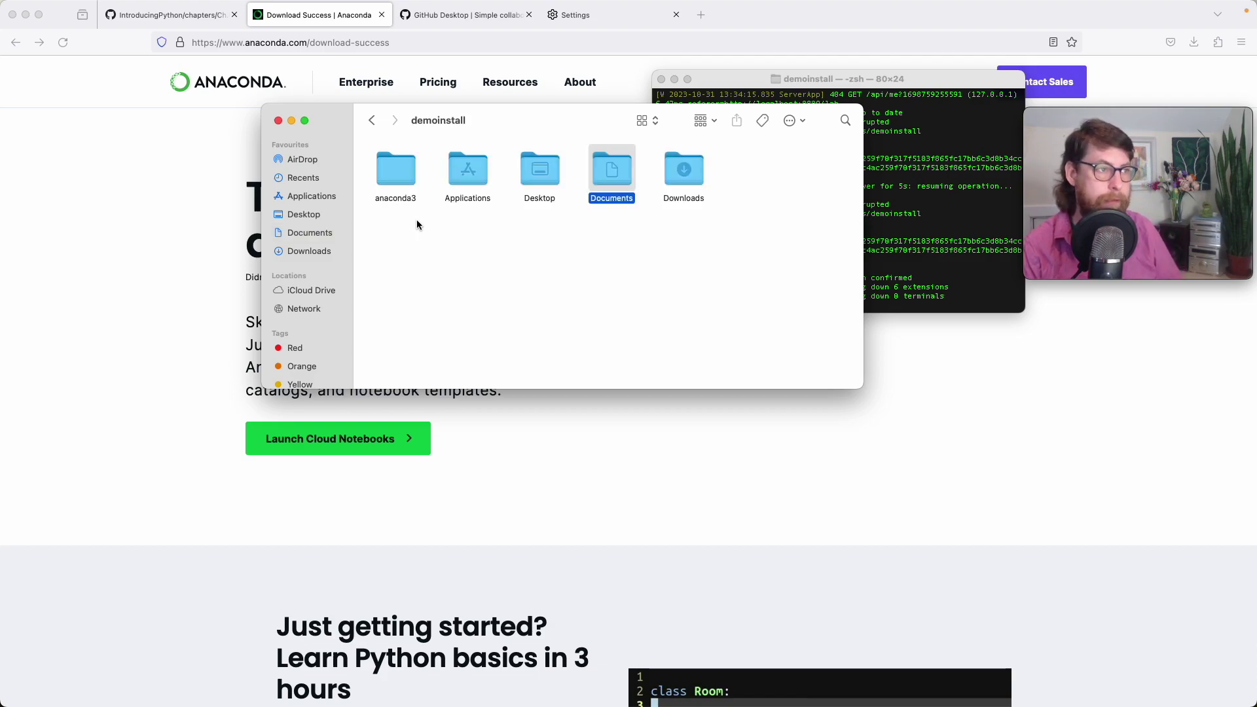
{"action": "key", "text": "super+Up"}
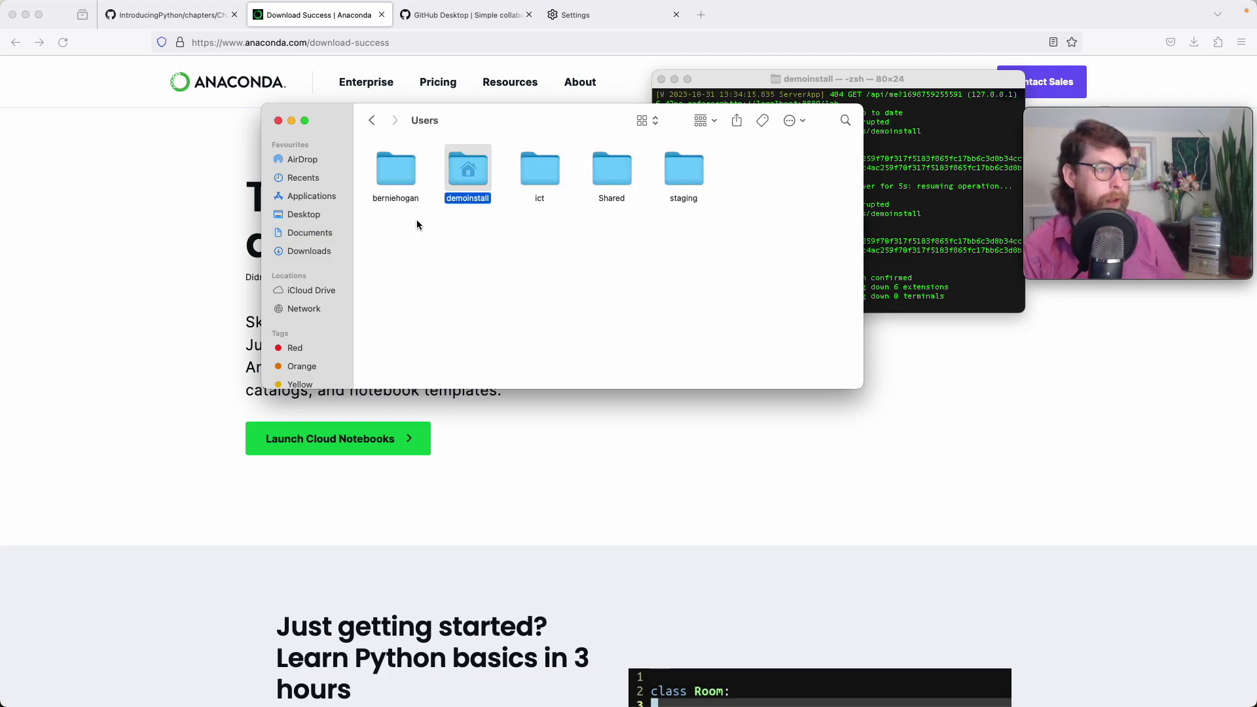
{"action": "key", "text": "Left"}
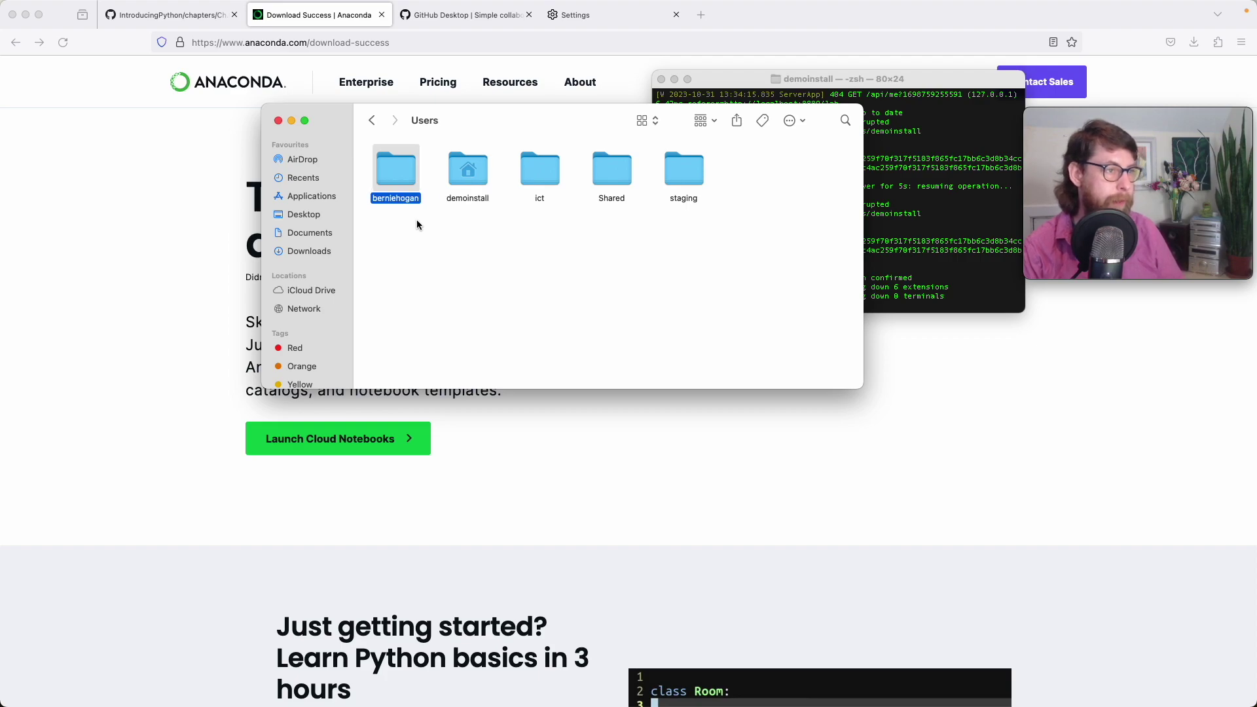
{"action": "key", "text": "Right"}
{"action": "key", "text": "Right"}
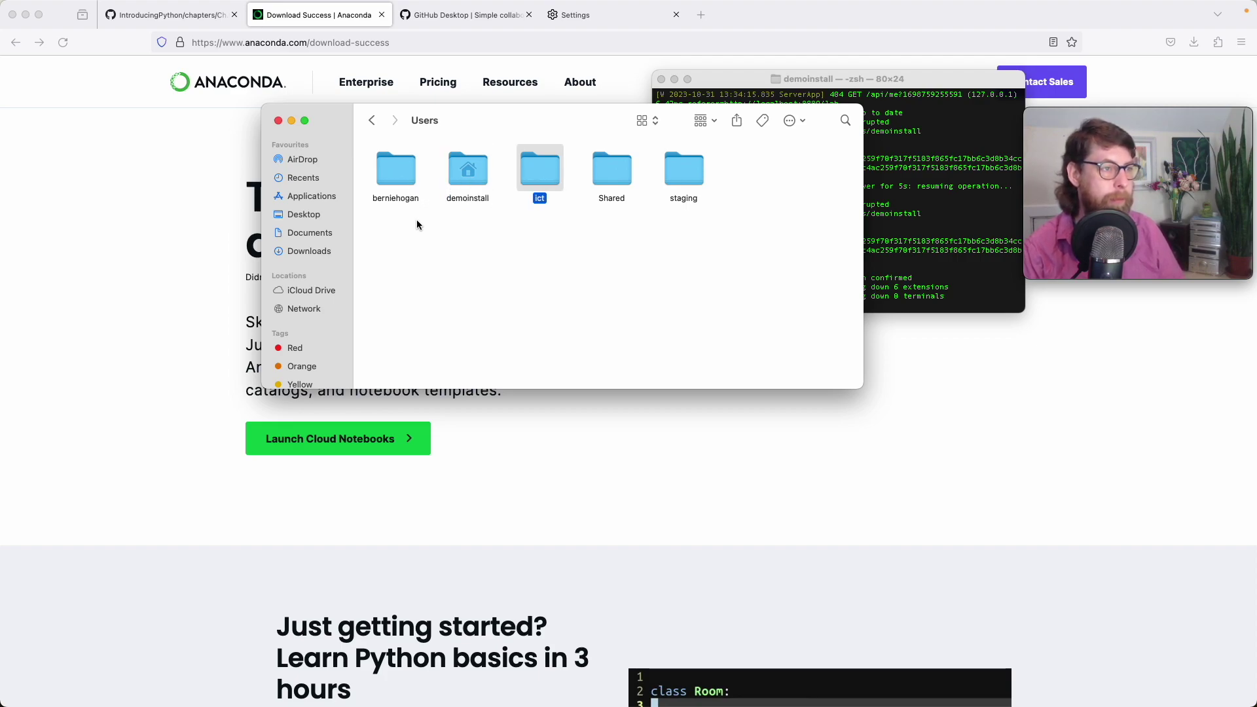
{"action": "key", "text": "Left"}
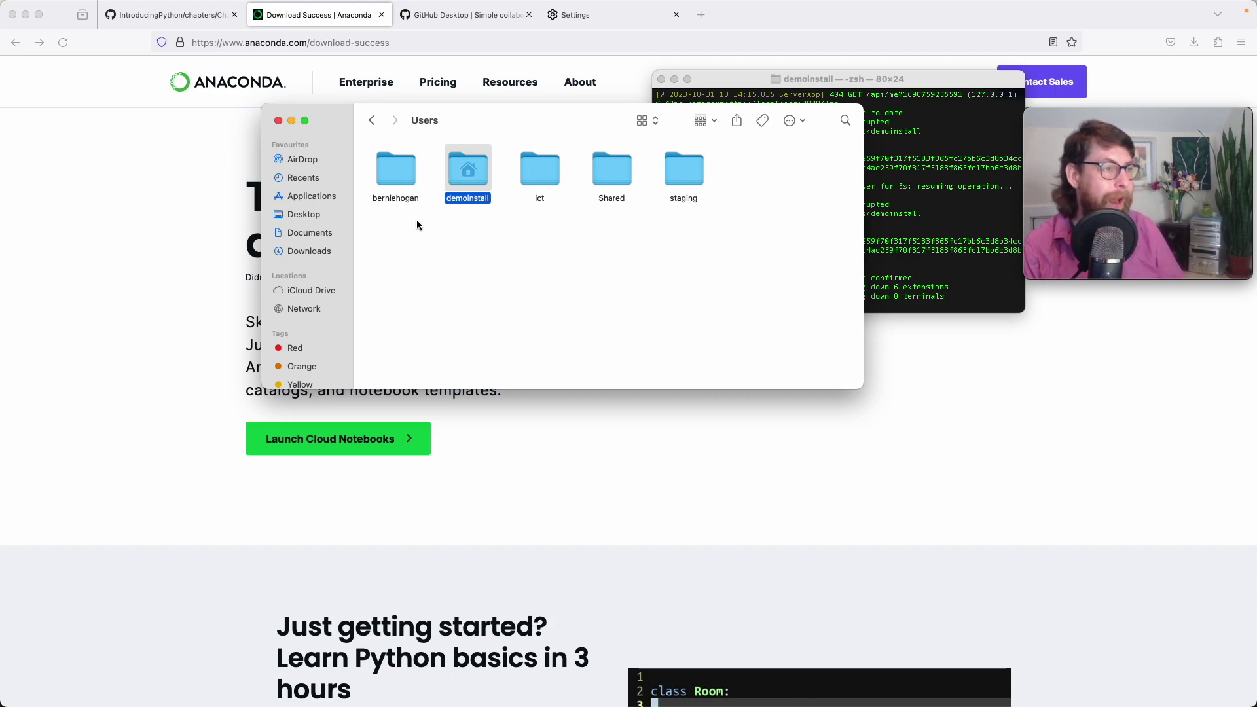
{"action": "double_click", "coordinate": [456, 186]}
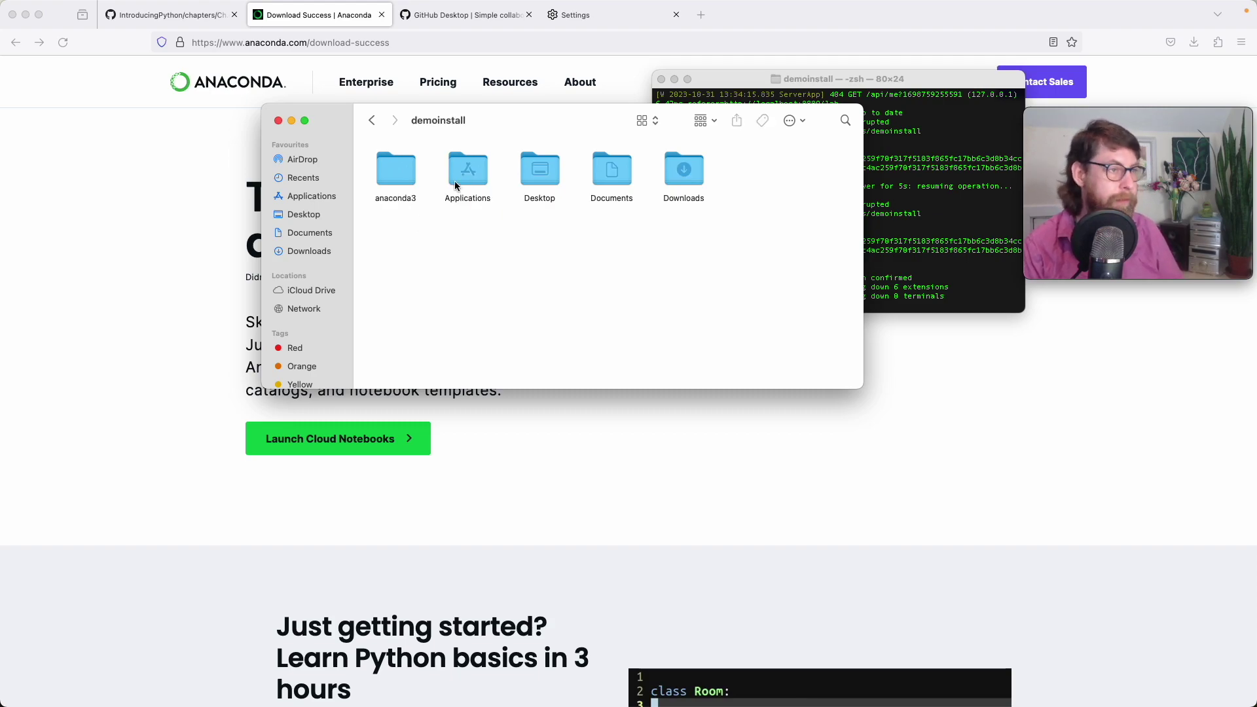
{"action": "key", "text": "Right"}
{"action": "key", "text": "Right"}
{"action": "key", "text": "Right"}
{"action": "key", "text": "Right"}
{"action": "key", "text": "Right"}
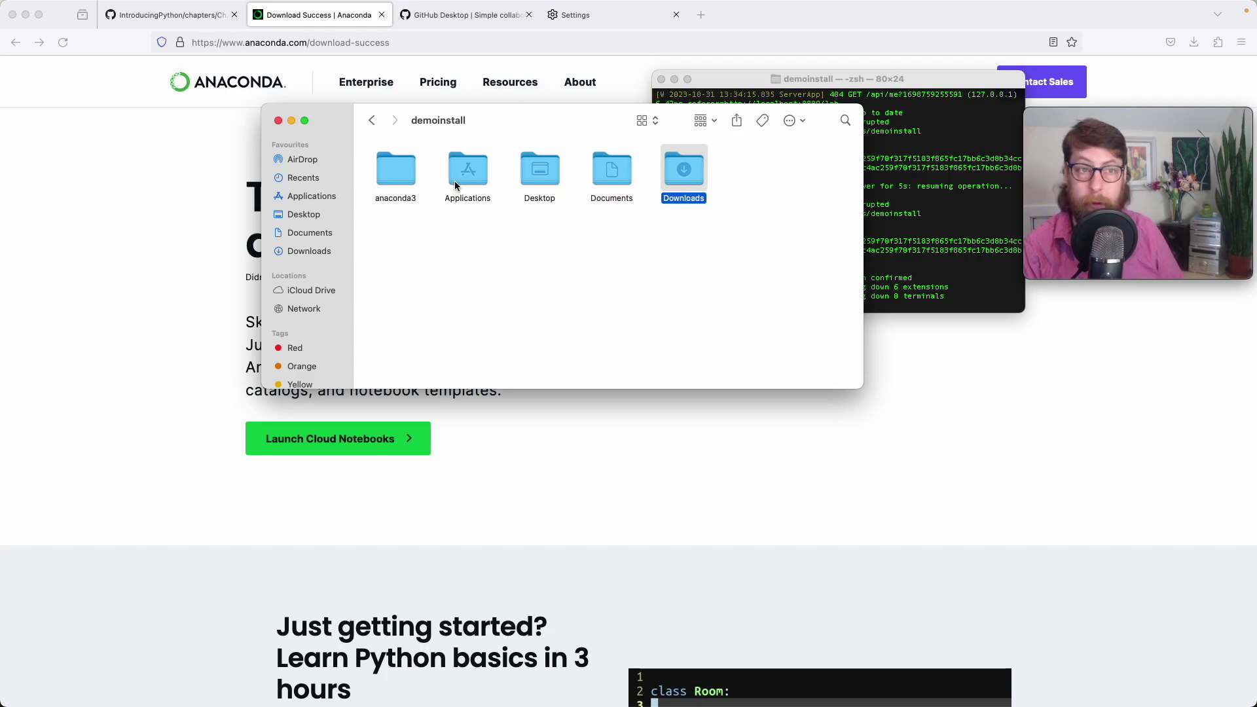
{"action": "left_click", "coordinate": [868, 222]}
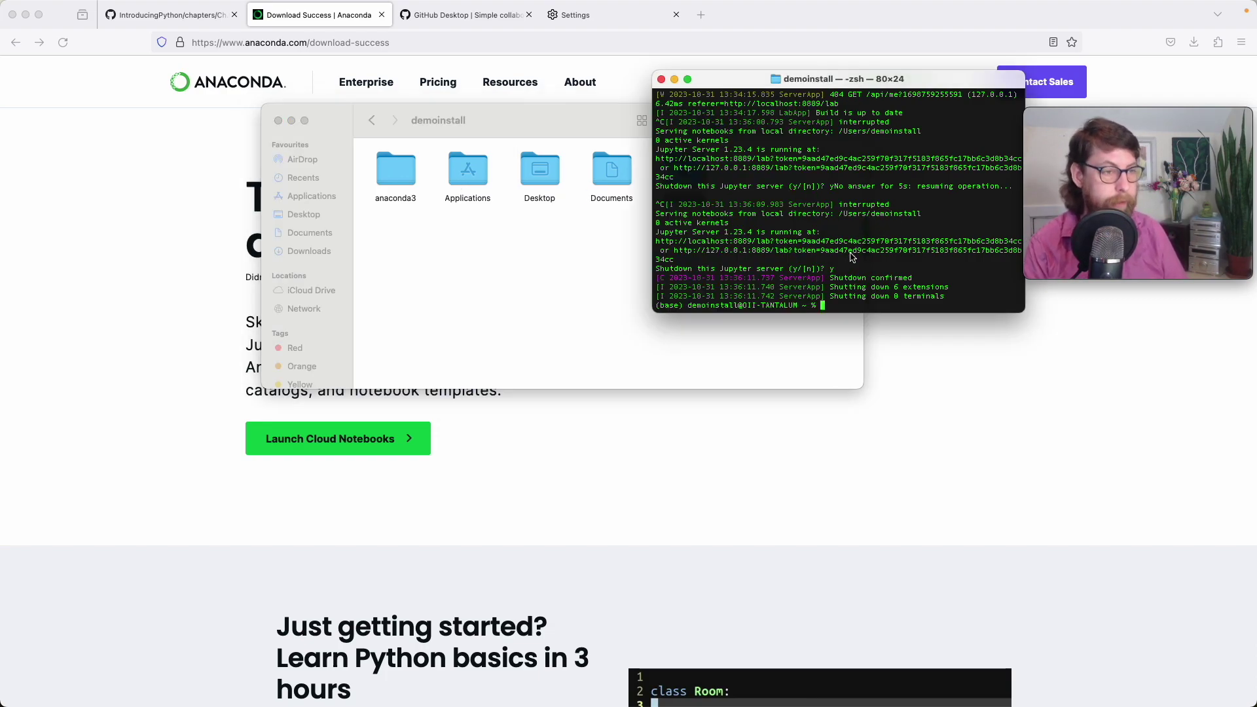
- Confirm the working folder is /Users/demoinstall with pwd, then cd into Documents/
{"action": "type", "text": "pwd"}
{"action": "key", "text": "Return"}
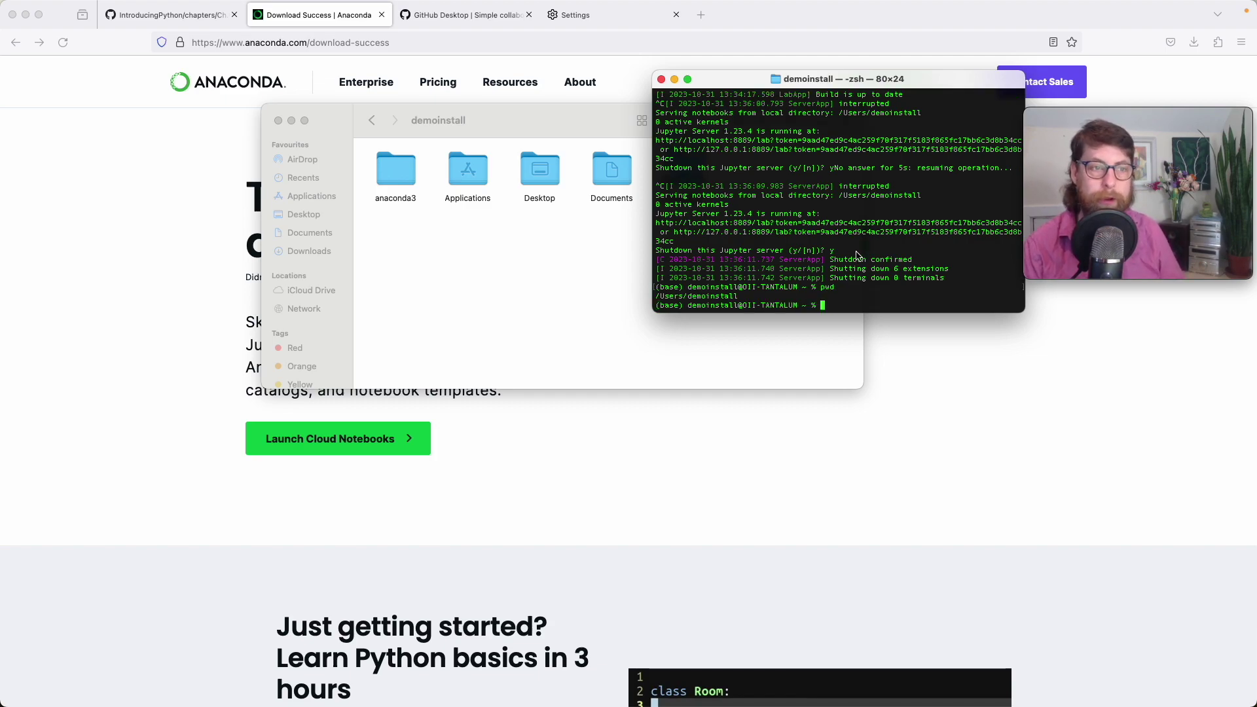
{"action": "left_click_drag", "start_coordinate": [656, 297], "coordinate": [743, 297]}
{"action": "left_click", "coordinate": [544, 285]}
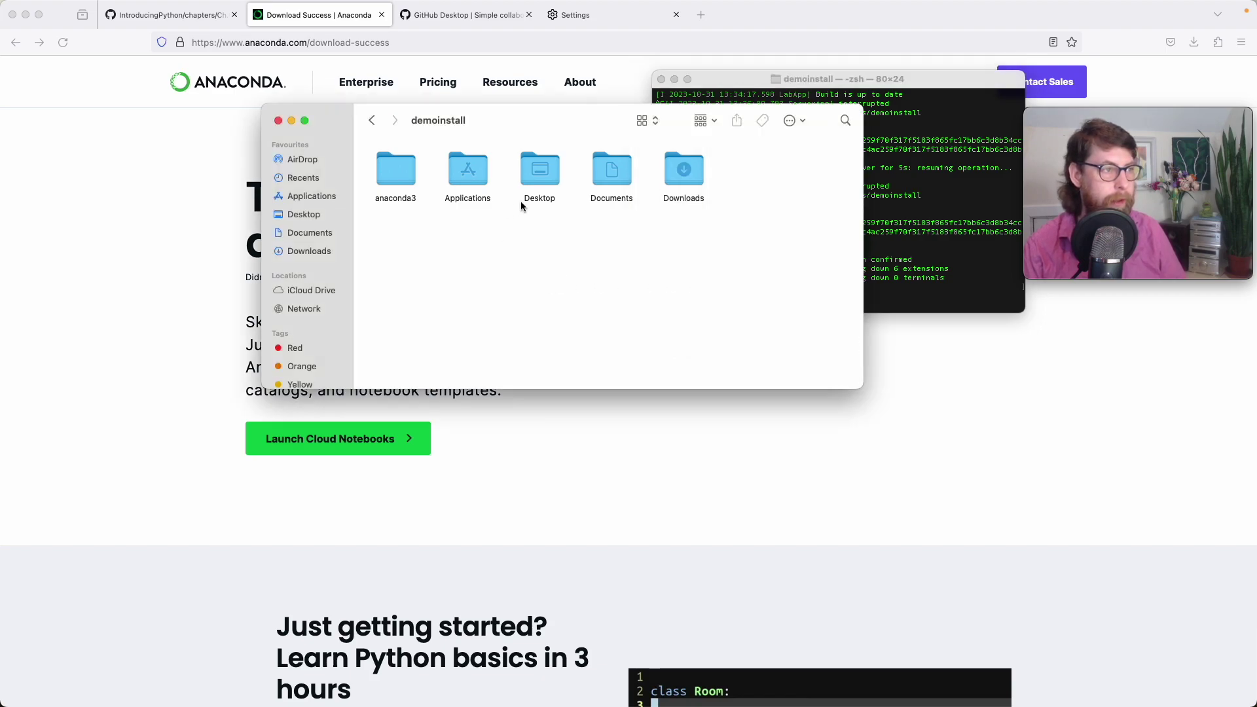
{"action": "left_click", "coordinate": [958, 300]}
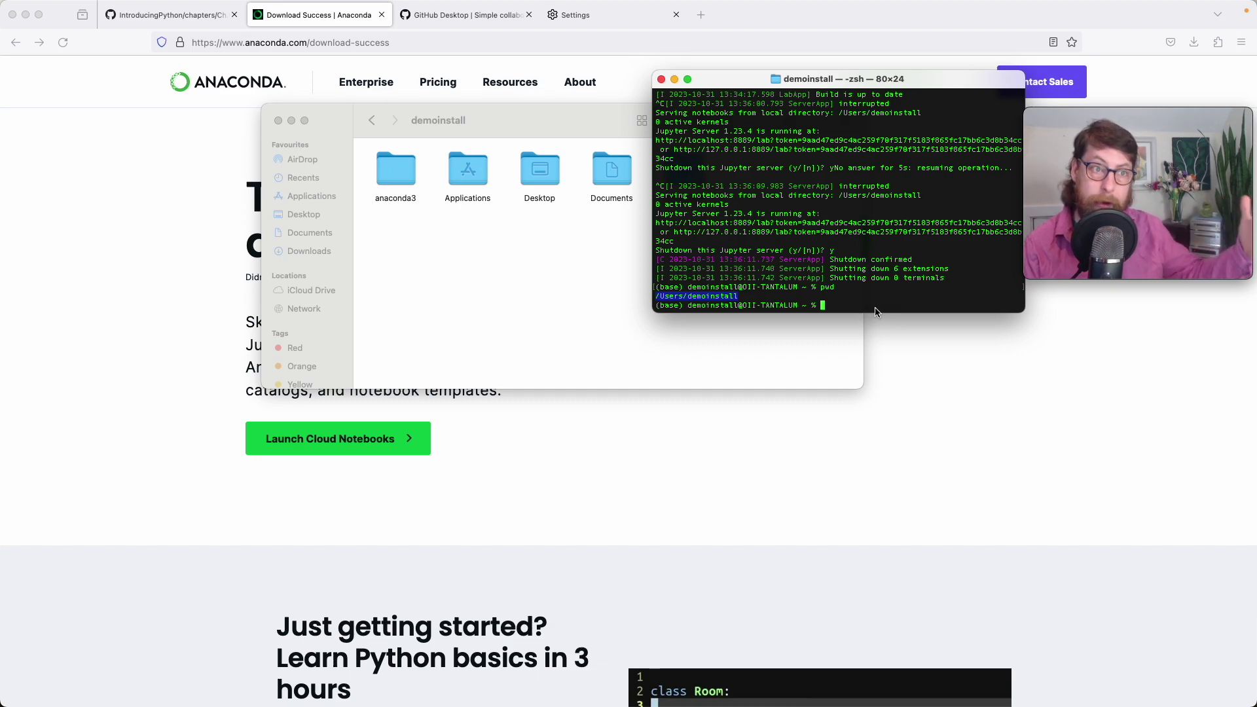
{"action": "type", "text": "cd "}
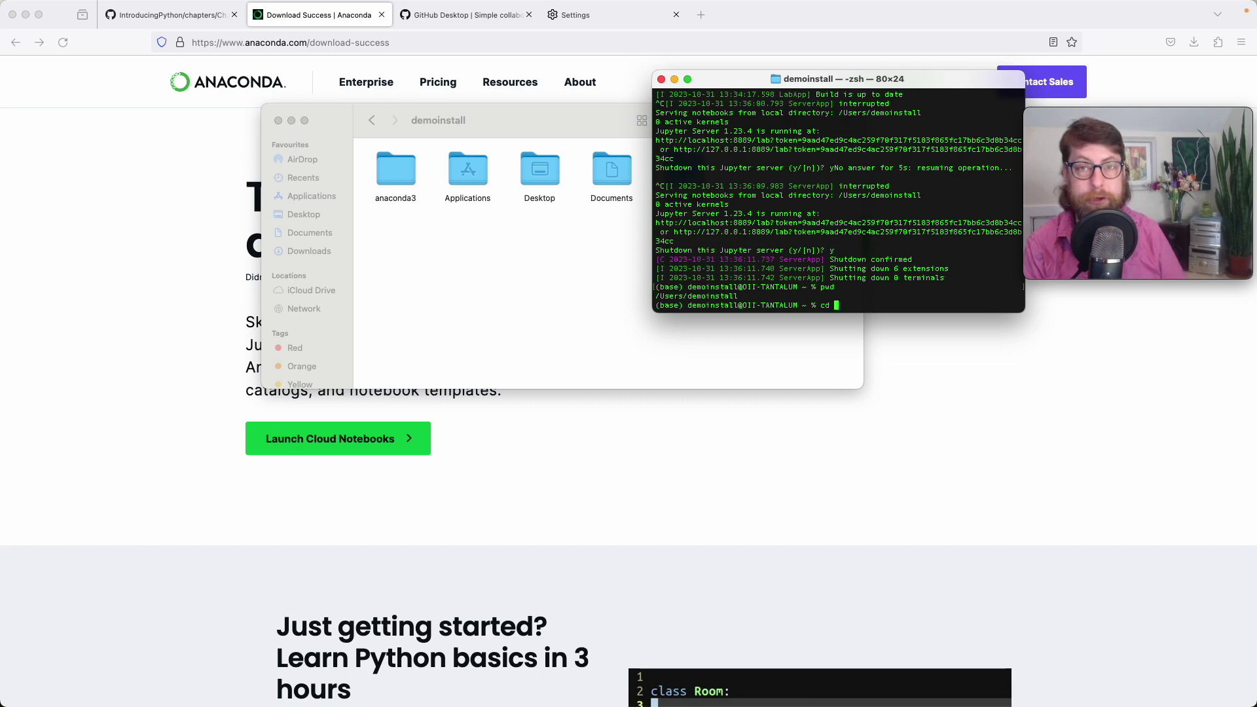
{"action": "type", "text": "Documents/"}
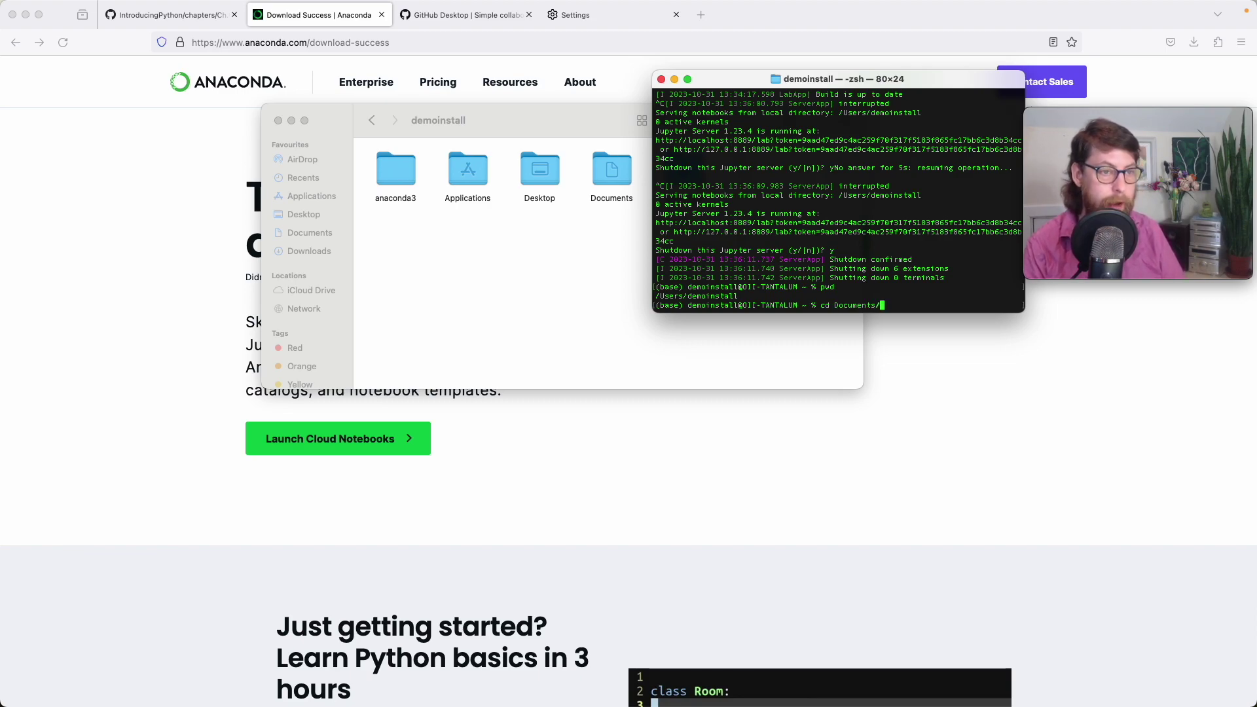
{"action": "key", "text": "Return"}
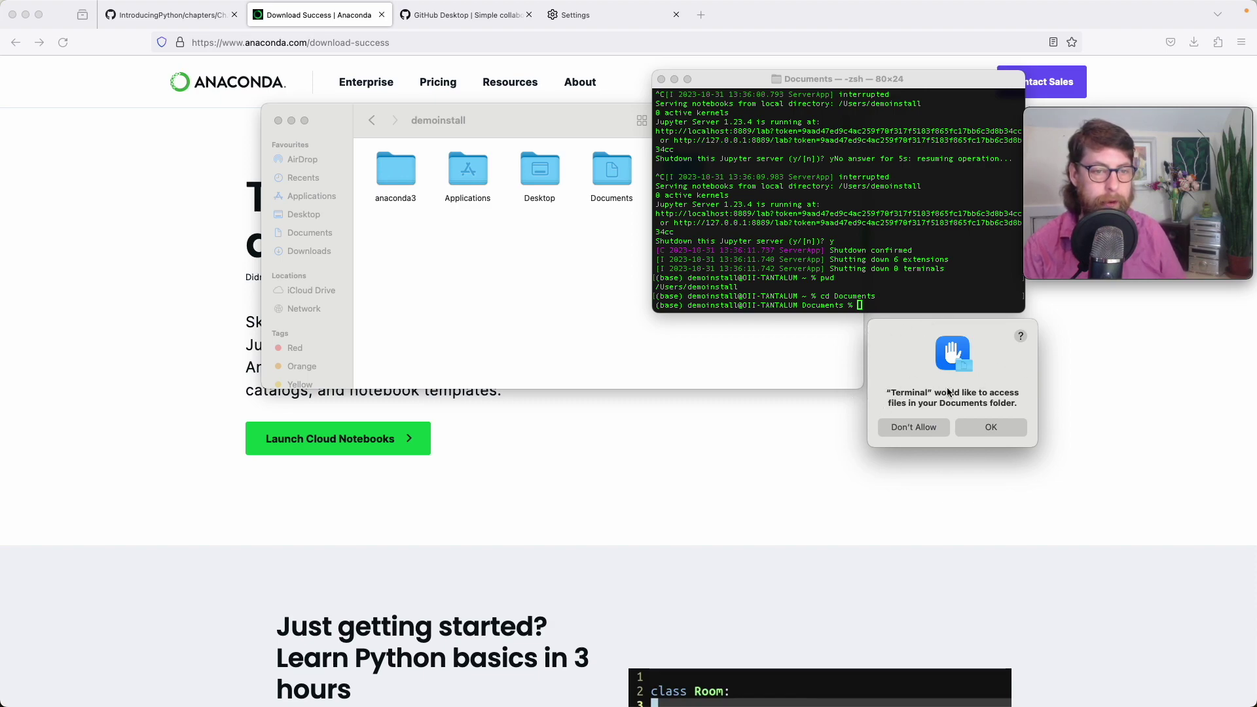
- Allow Terminal access to Documents and open the Documents folder in Finder
{"action": "left_click", "coordinate": [992, 429]}
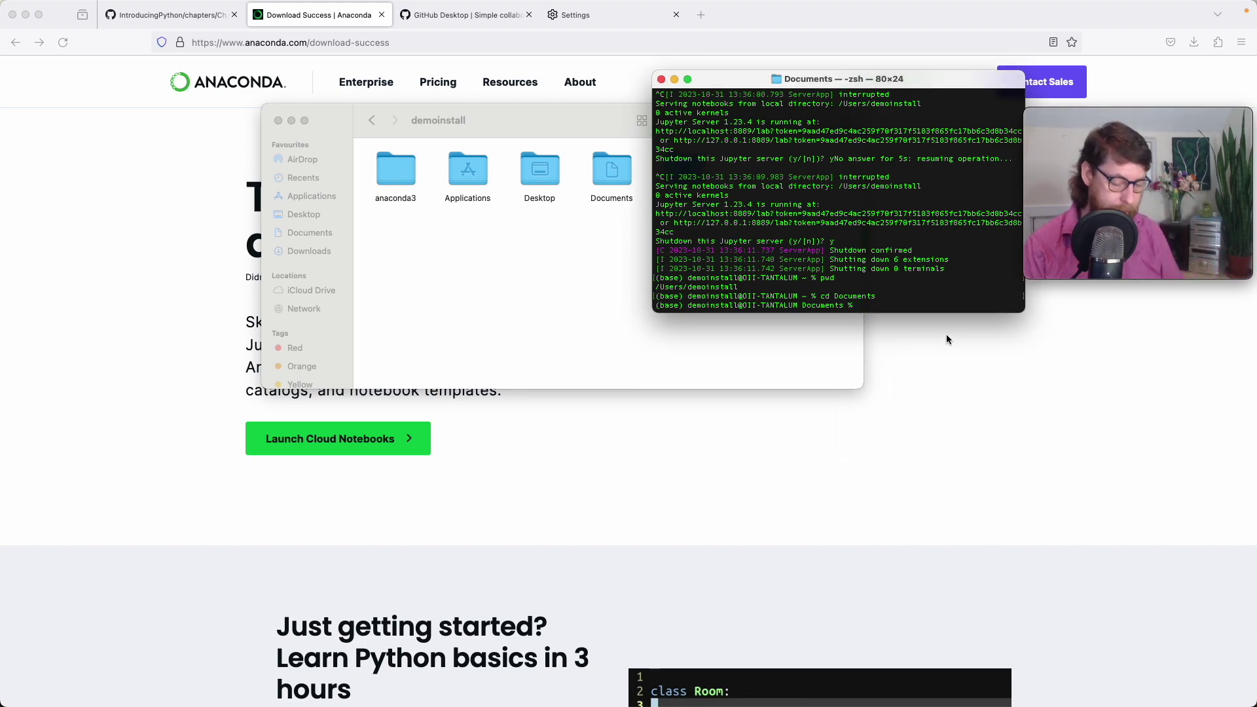
{"action": "left_click", "coordinate": [579, 304]}
{"action": "double_click", "coordinate": [612, 168]}
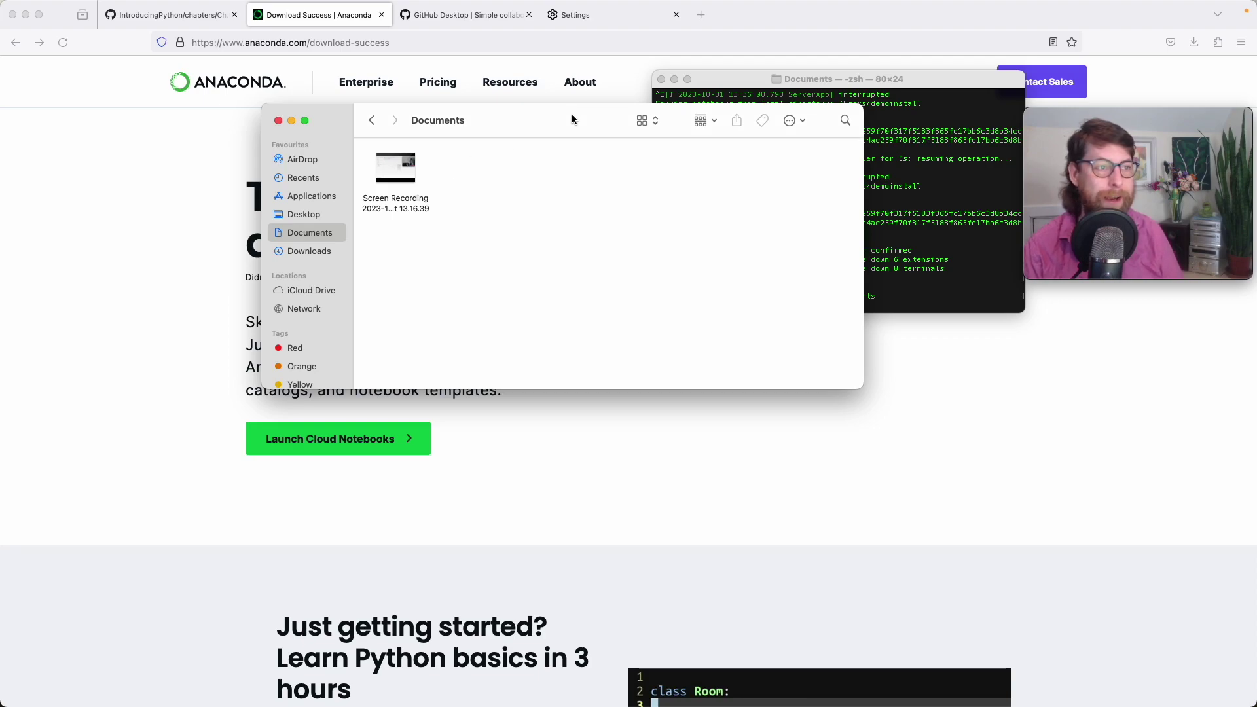
{"action": "left_click", "coordinate": [875, 269]}
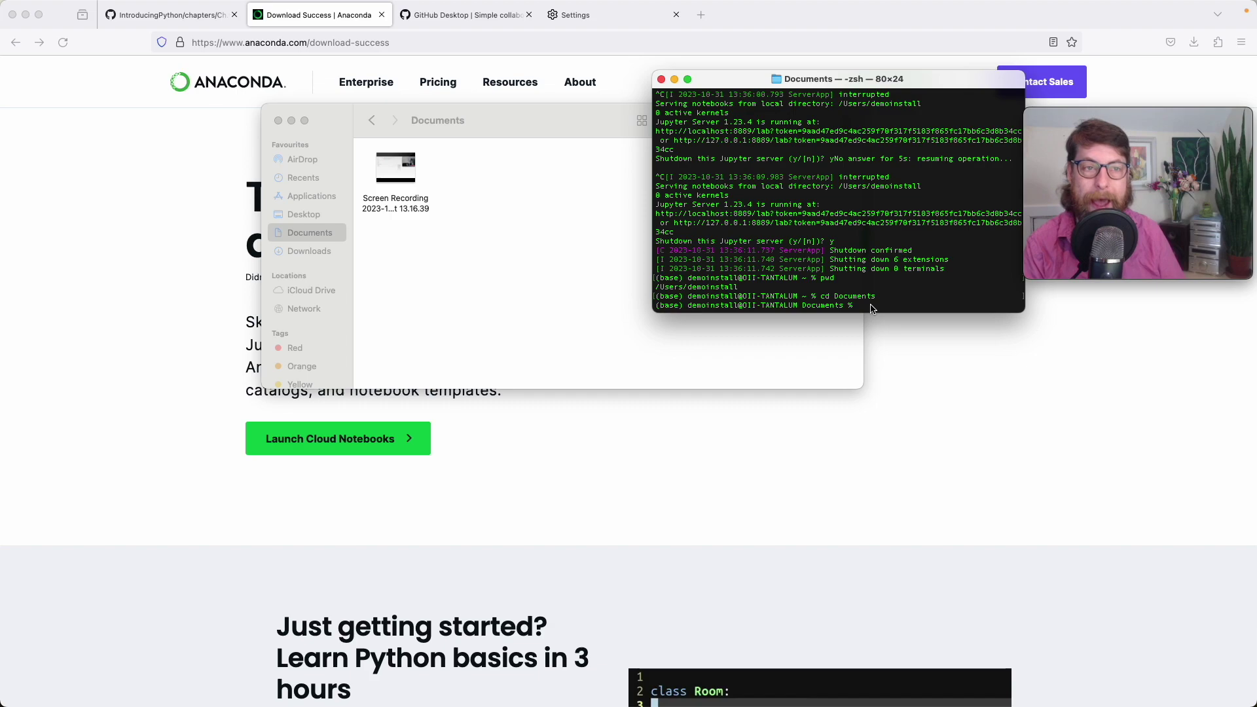
- List Documents with ls, showing the Screen Recording .mov file, try dir, and enter jupyter lab
{"action": "type", "text": "ls"}
{"action": "key", "text": "Return"}
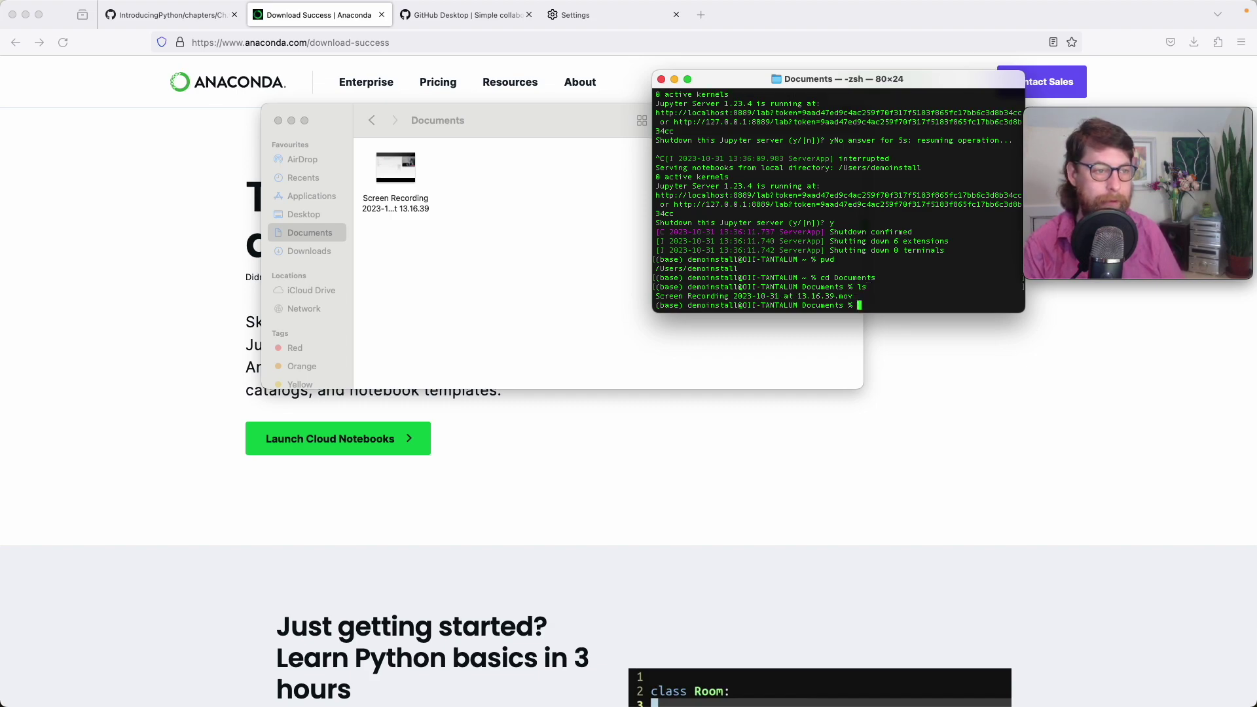
{"action": "left_click_drag", "start_coordinate": [656, 297], "coordinate": [853, 298]}
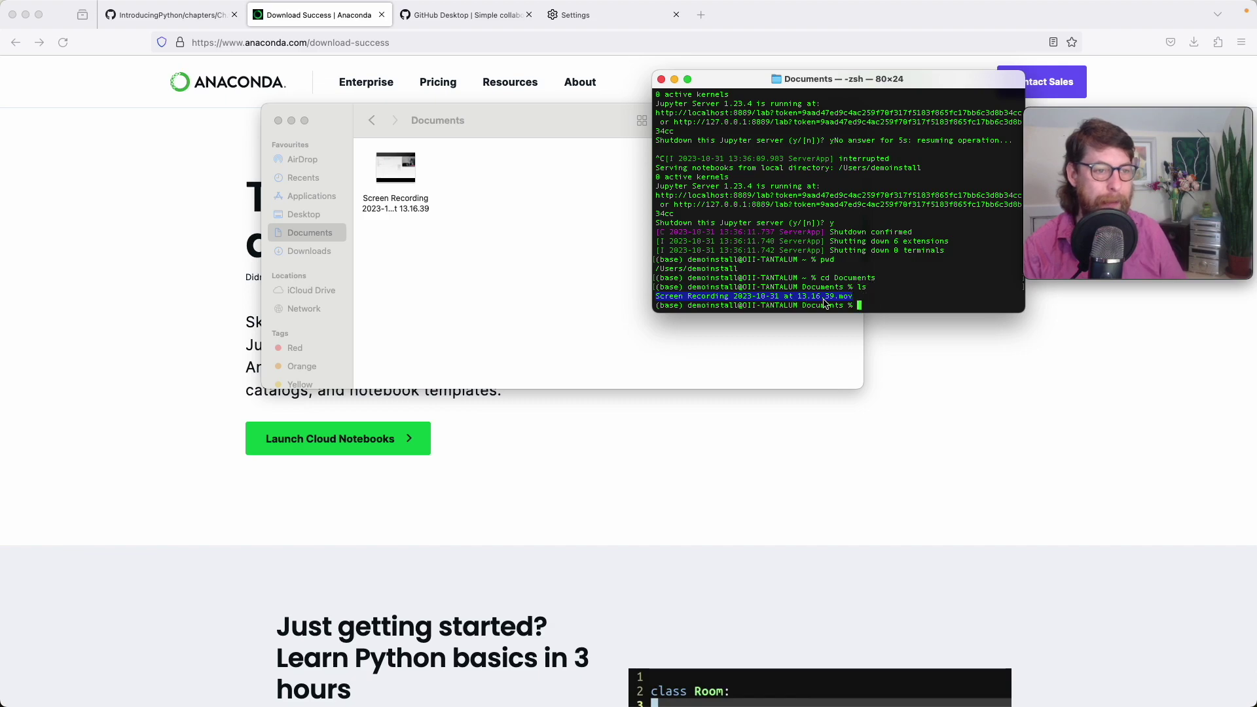
{"action": "left_click", "coordinate": [877, 309]}
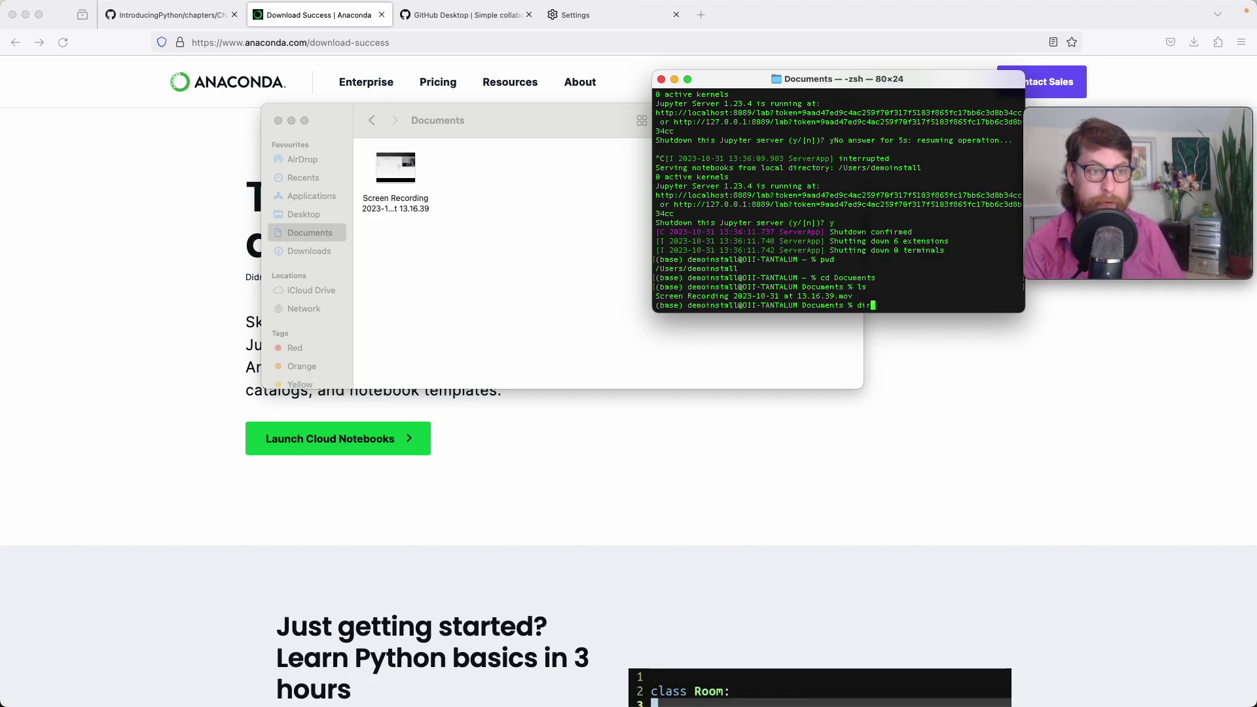
{"action": "key", "text": "Return"}
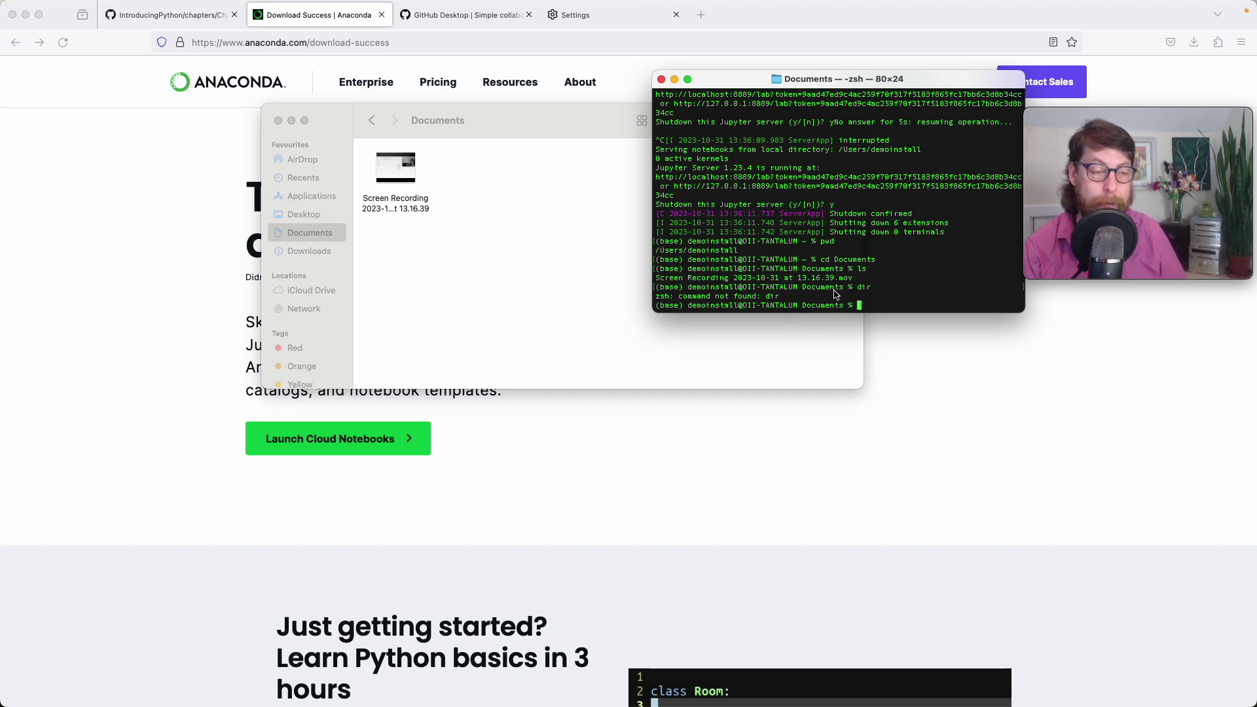
{"action": "double_click", "coordinate": [826, 306]}
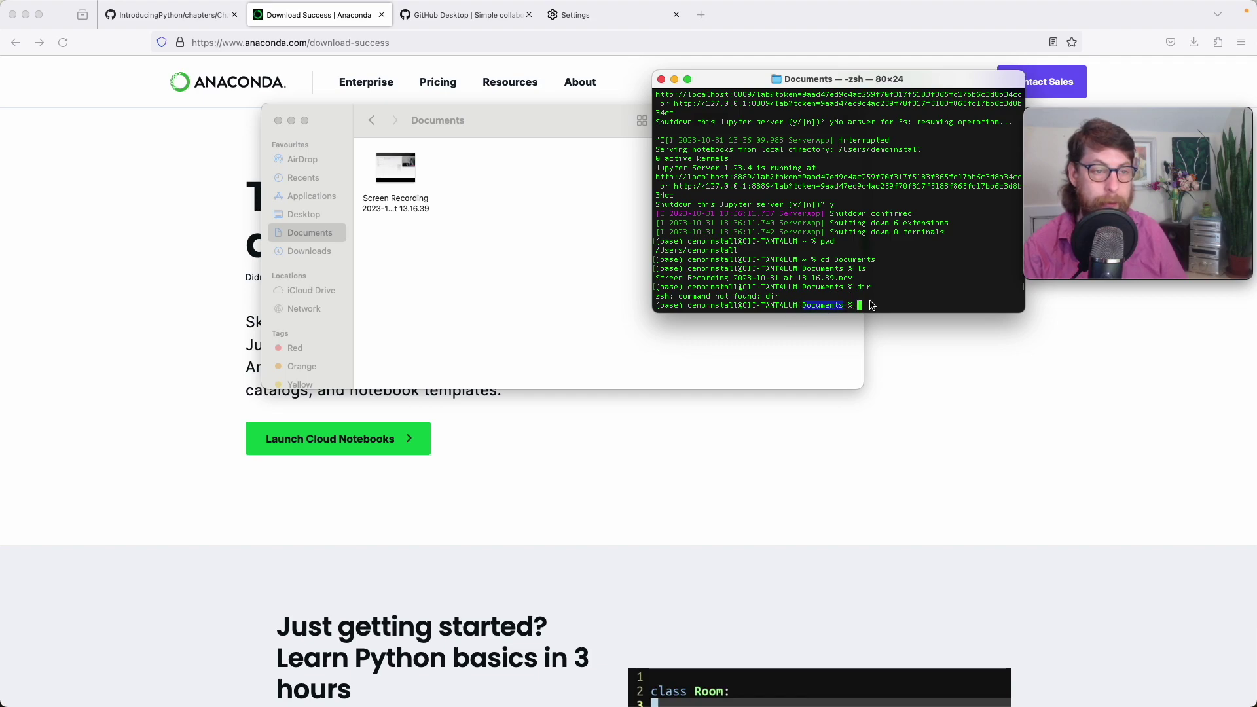
{"action": "type", "text": "jupyter "}
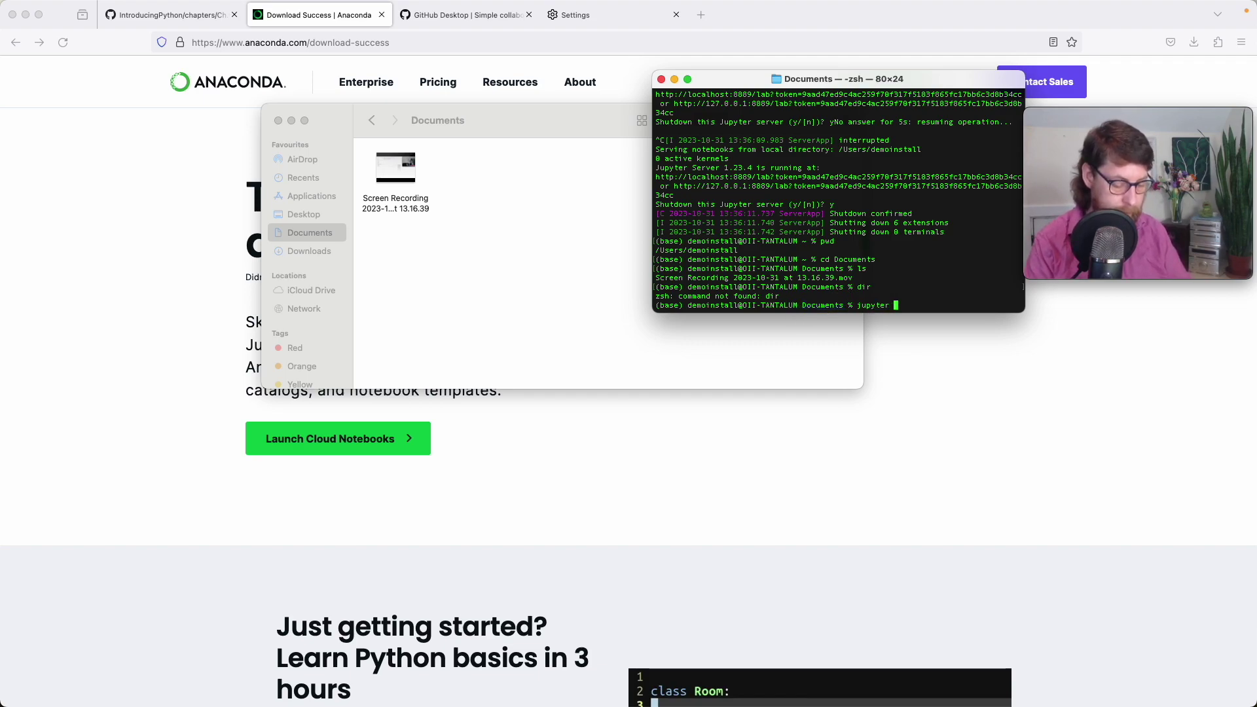
{"action": "type", "text": "lab"}
- Run jupyter lab from Documents, add a folder named 'Demo', and verify it in Finder's Documents
{"action": "key", "text": "Return"}
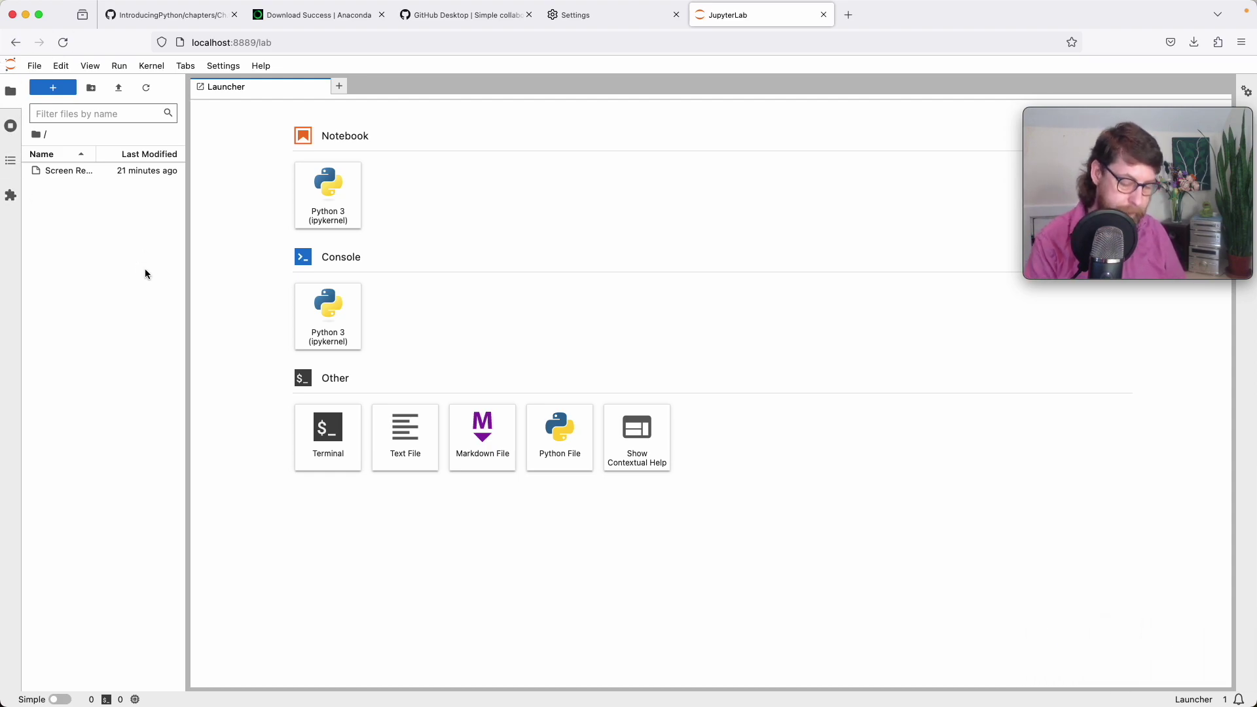
{"action": "key", "text": "super+equal"}
{"action": "key", "text": "super+equal"}
{"action": "key", "text": "super+equal"}
{"action": "key", "text": "super+equal"}
{"action": "key", "text": "super+equal"}
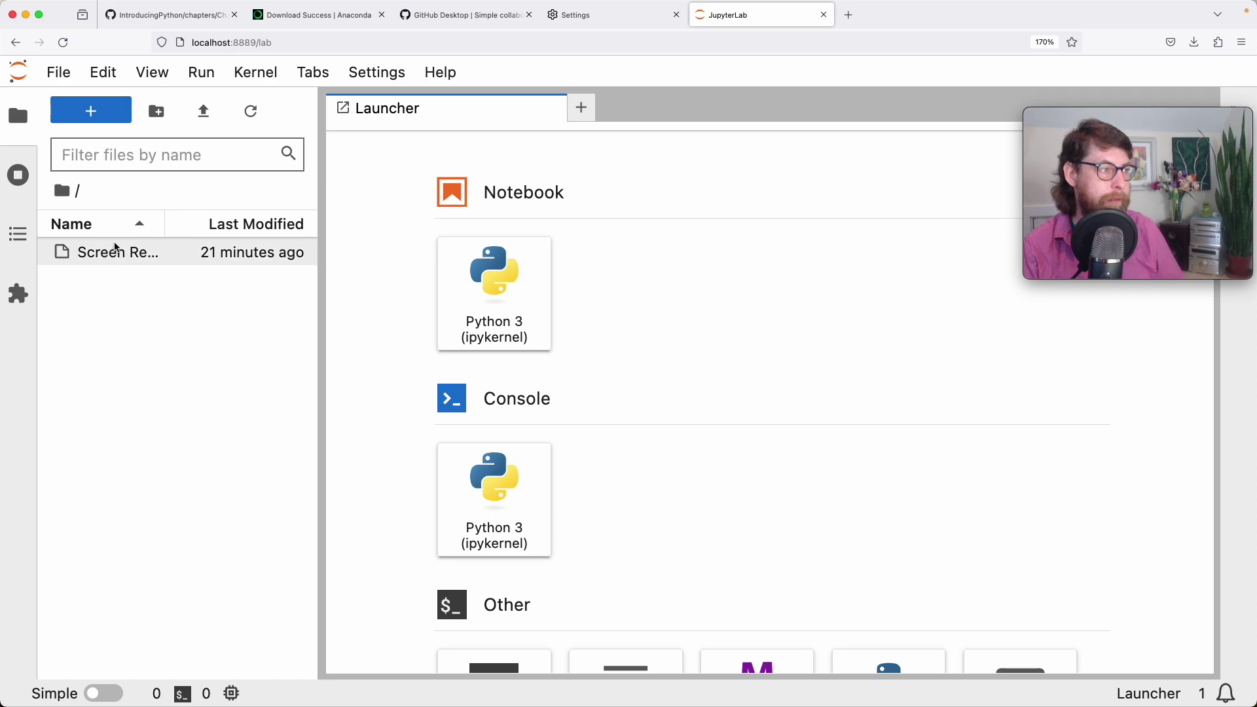
{"action": "right_click", "coordinate": [102, 316]}
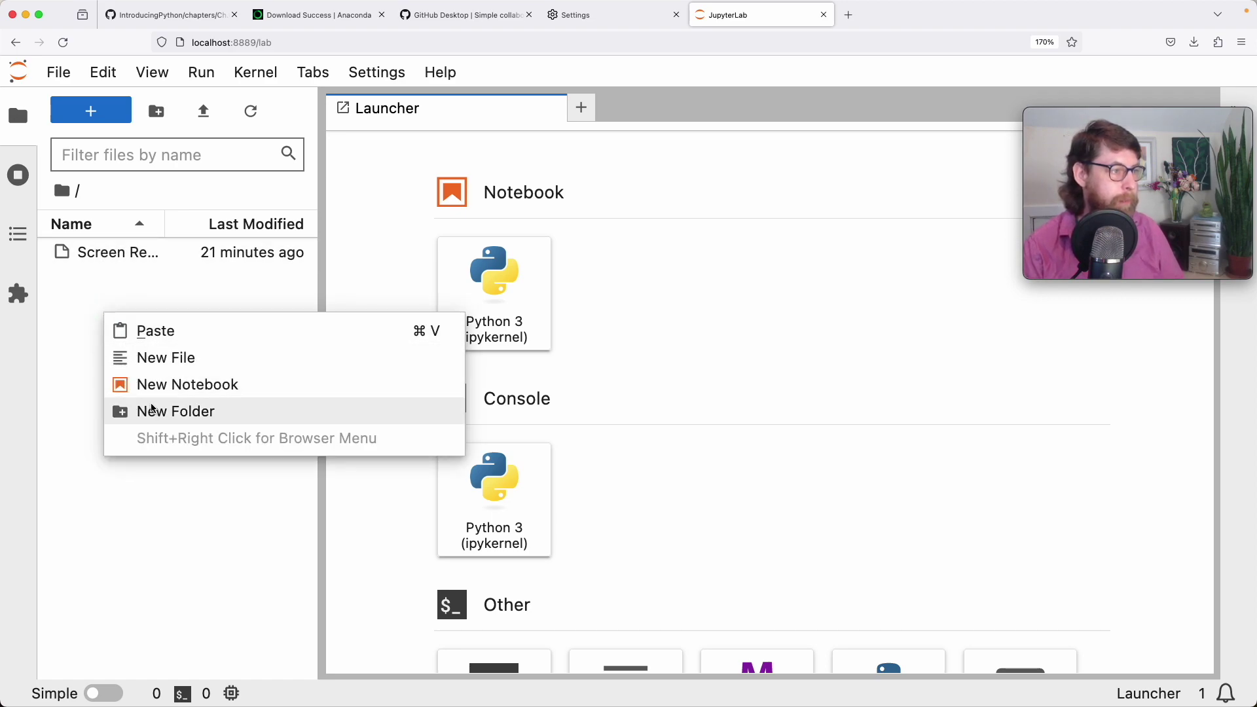
{"action": "left_click", "coordinate": [153, 411]}
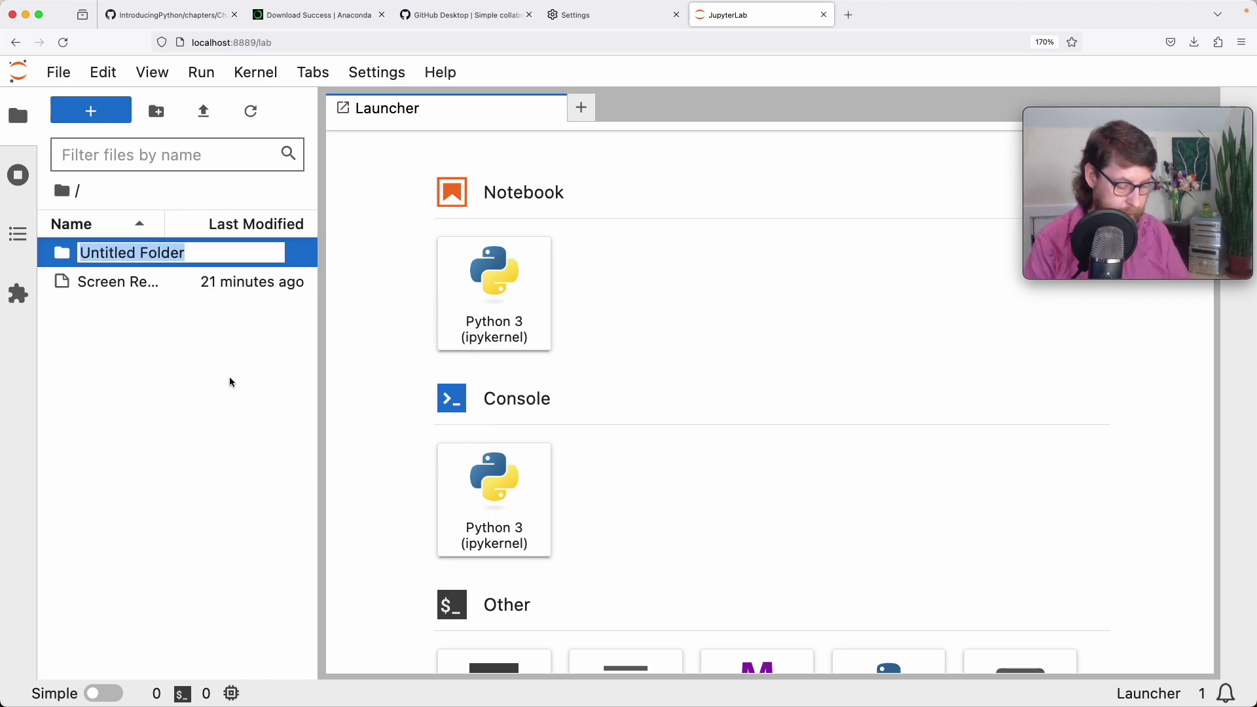
{"action": "type", "text": "Demo"}
{"action": "key", "text": "Return"}
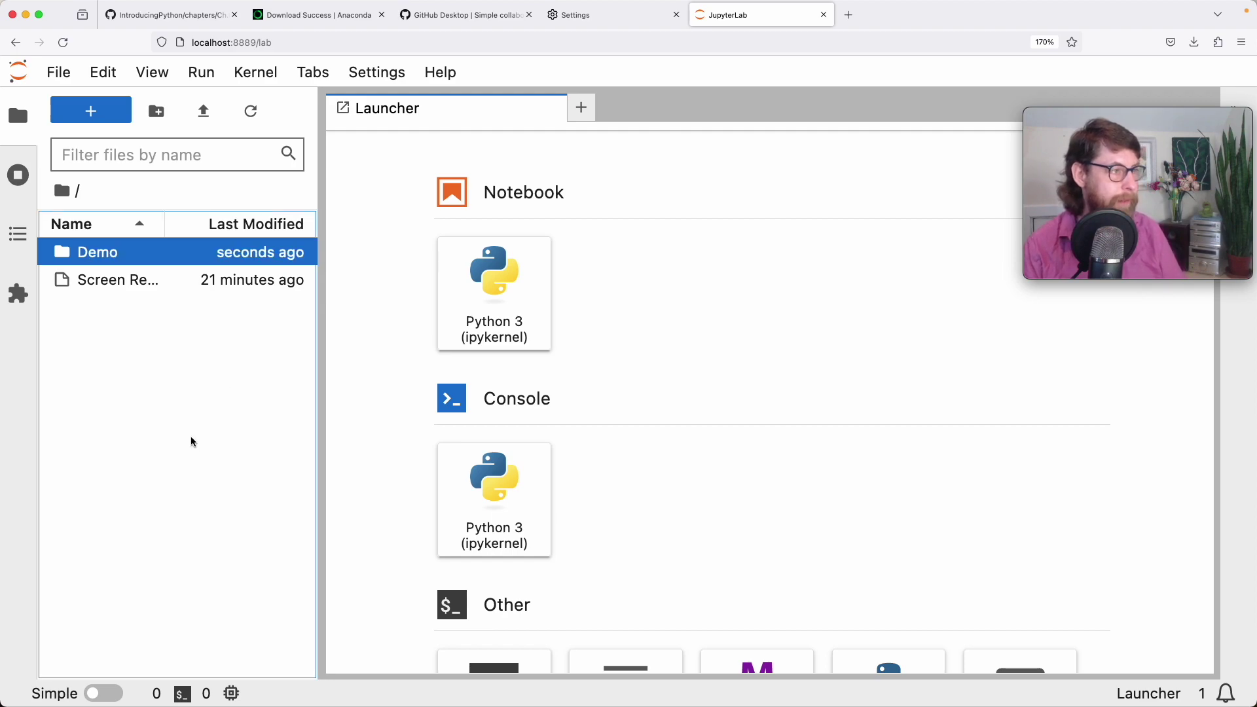
{"action": "key", "text": "super+Tab"}
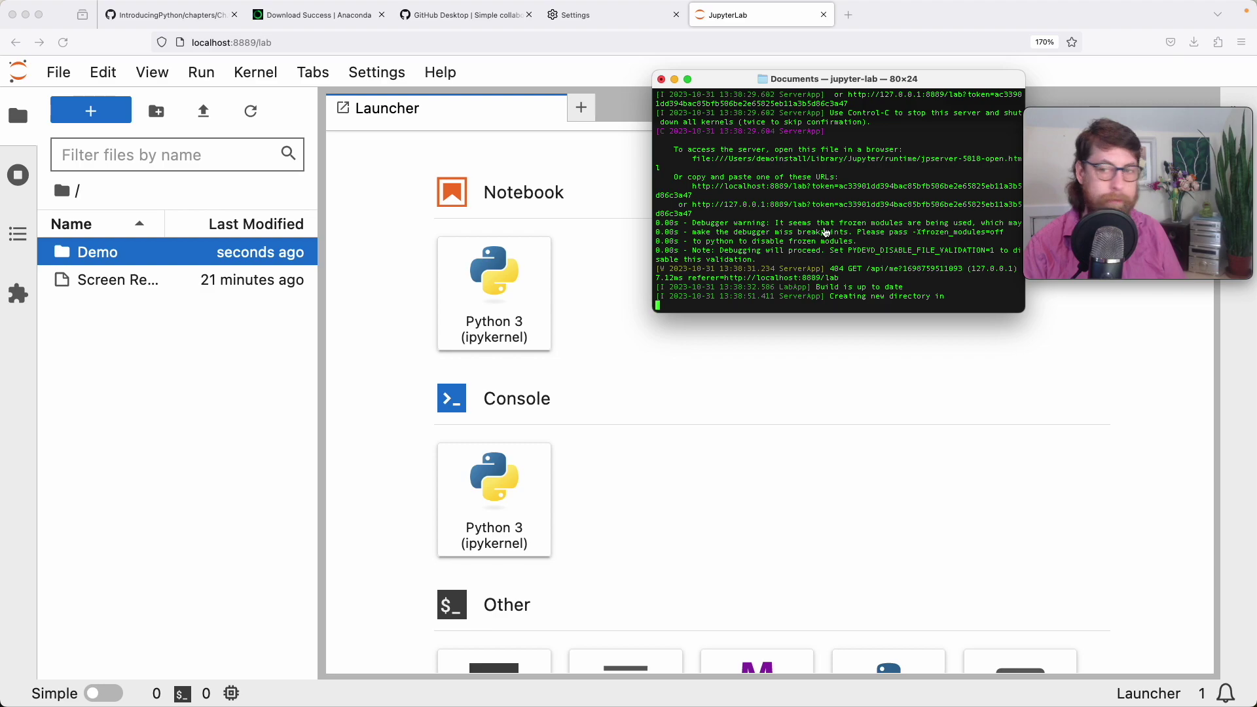
{"action": "key", "text": "super+Tab"}
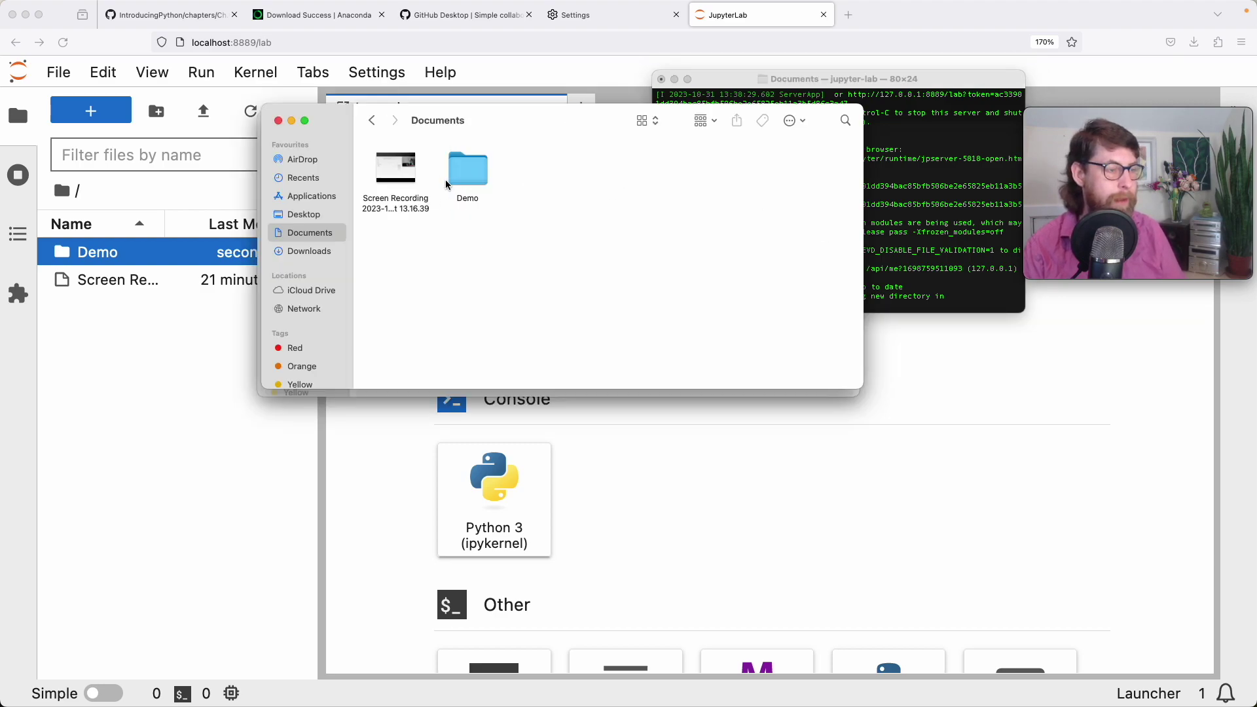
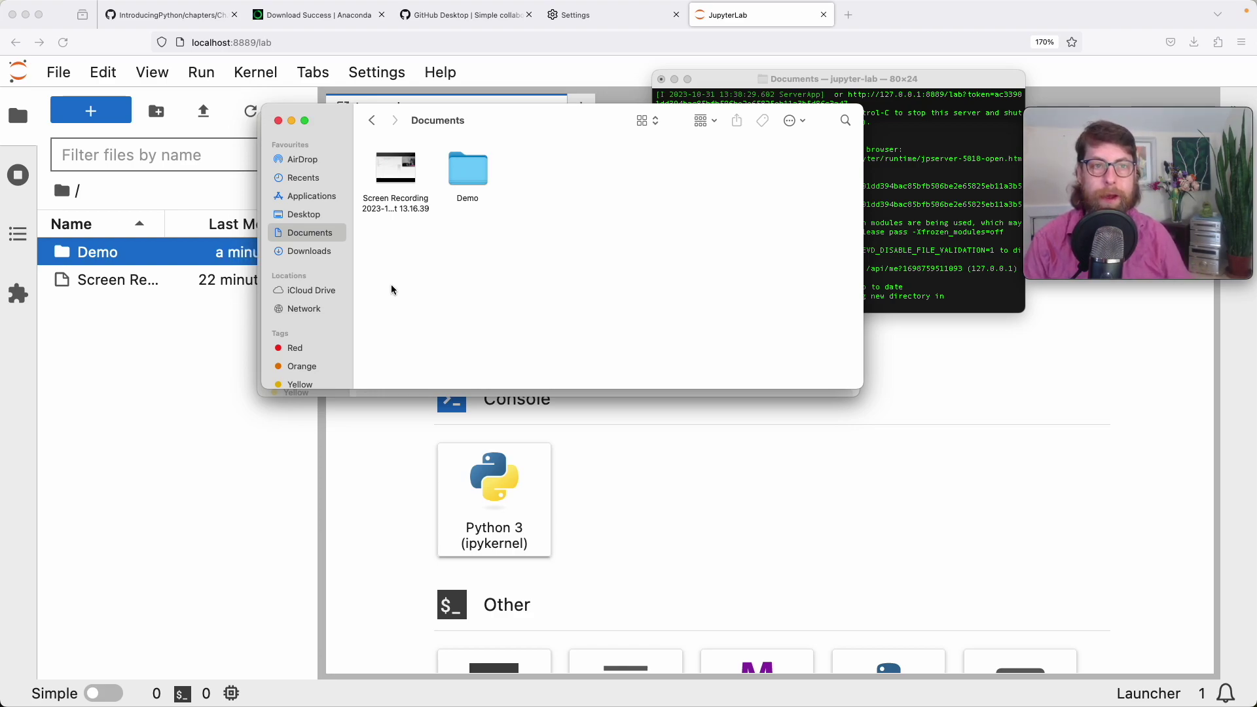
- Bring JupyterLab forward and show the Extension Manager panel with its third-party extension warning
{"action": "mouse_move", "coordinate": [1125, 122]}
{"action": "left_click_drag", "start_coordinate": [1125, 123], "coordinate": [1129, 15]}
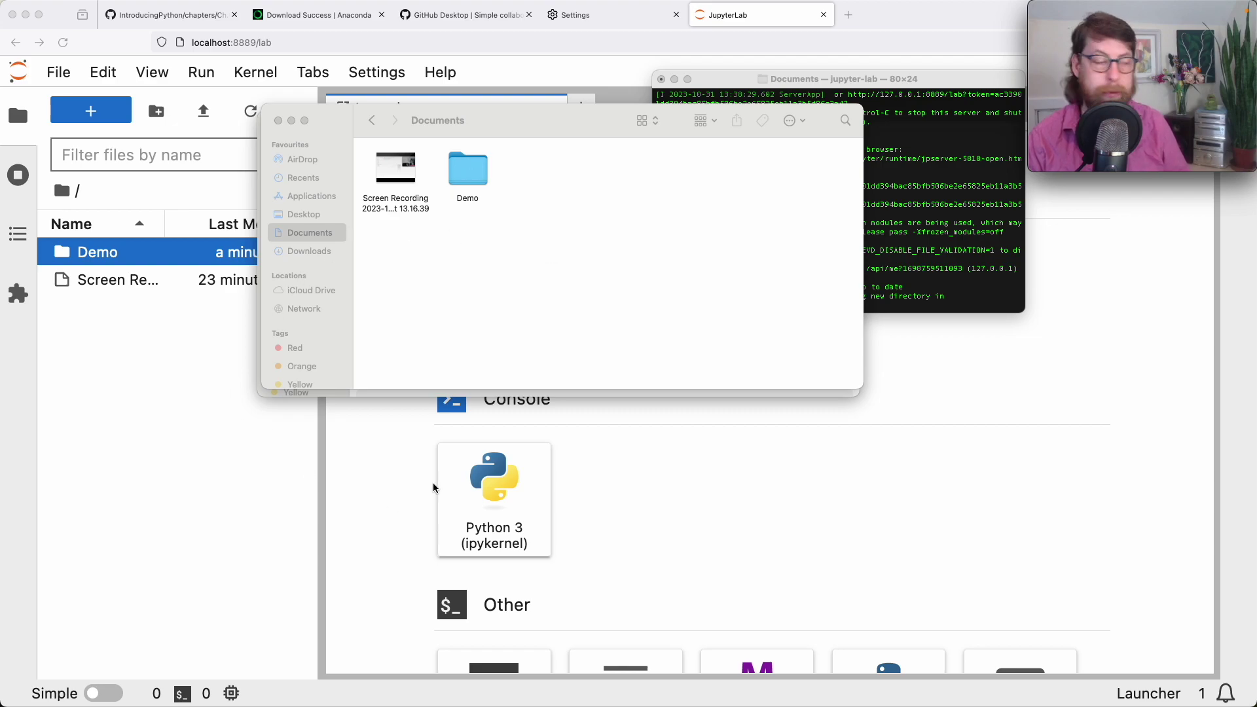
{"action": "left_click", "coordinate": [125, 332]}
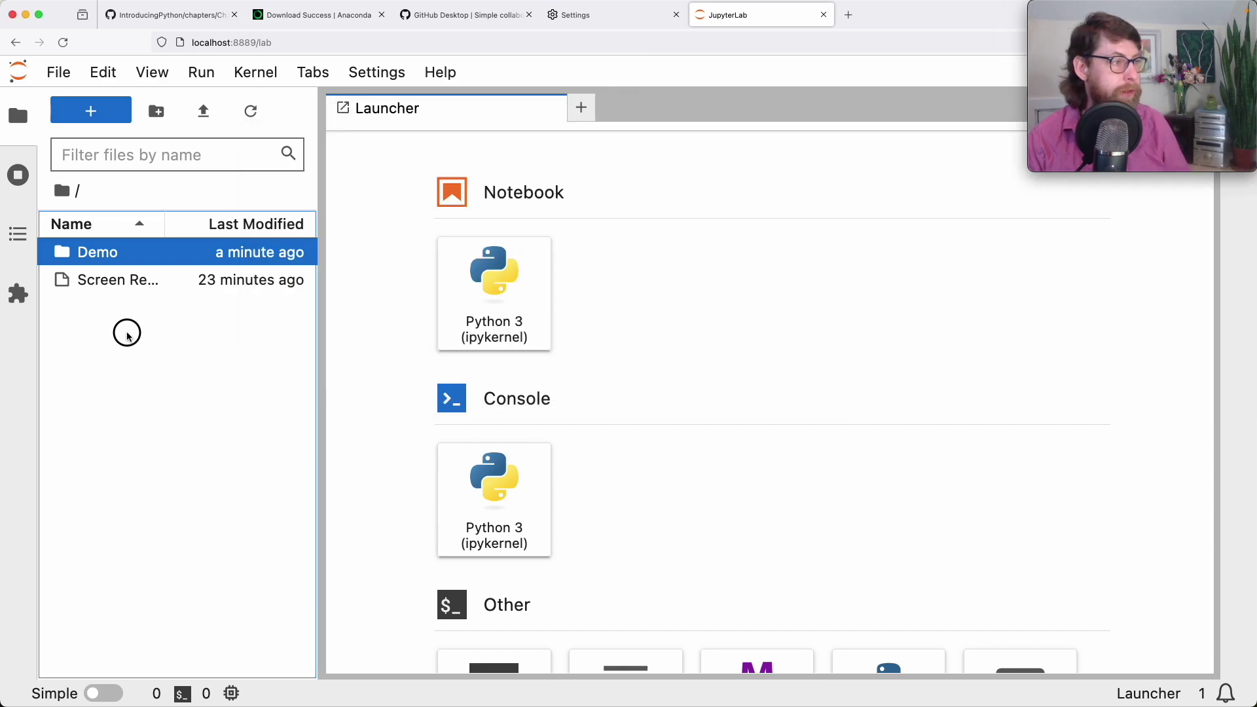
{"action": "left_click", "coordinate": [18, 295]}
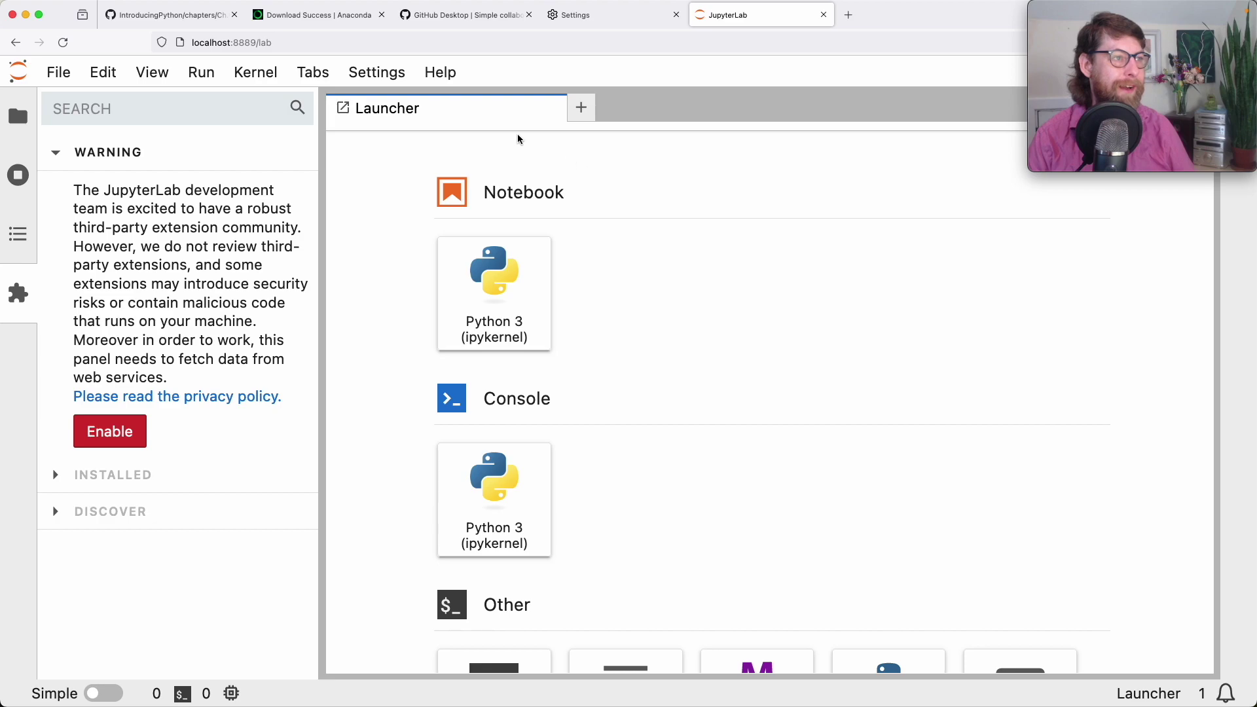
- Download both the x64 and the Apple silicon arm64 GitHub Desktop for macOS zips
{"action": "left_click", "coordinate": [494, 16]}
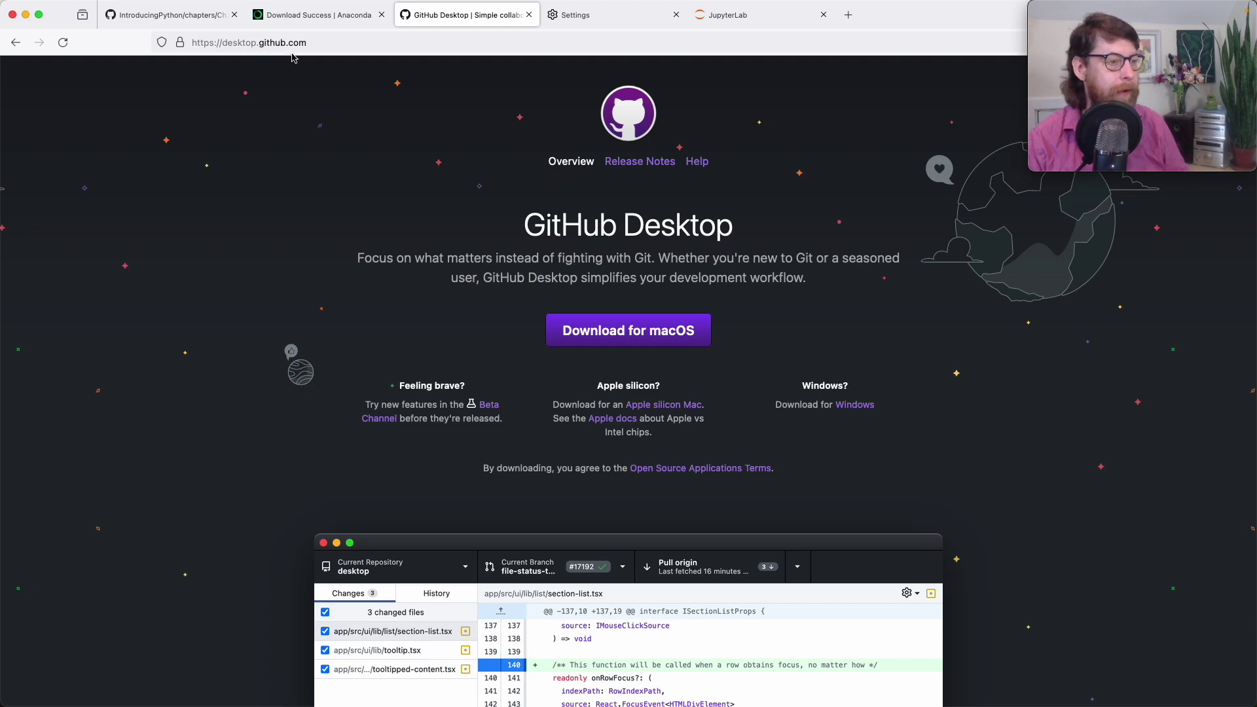
{"action": "scroll", "coordinate": [347, 174], "scroll_direction": "down", "scroll_amount": 1}
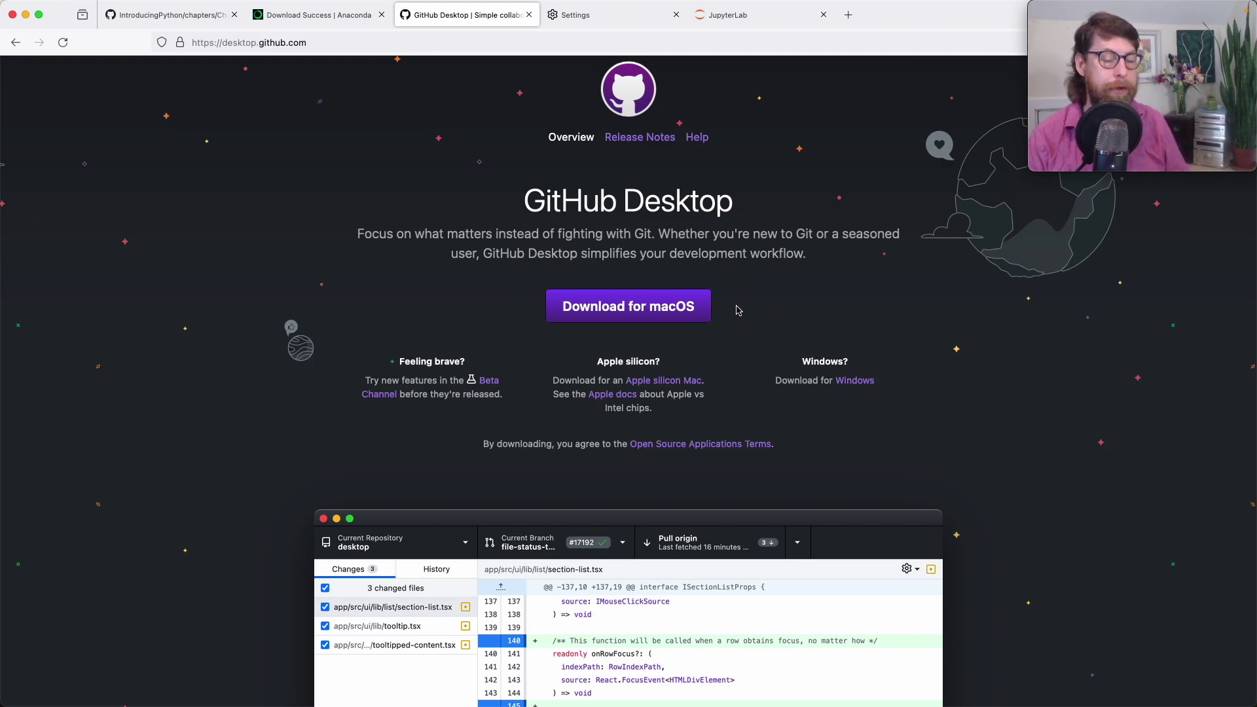
{"action": "left_click", "coordinate": [649, 302]}
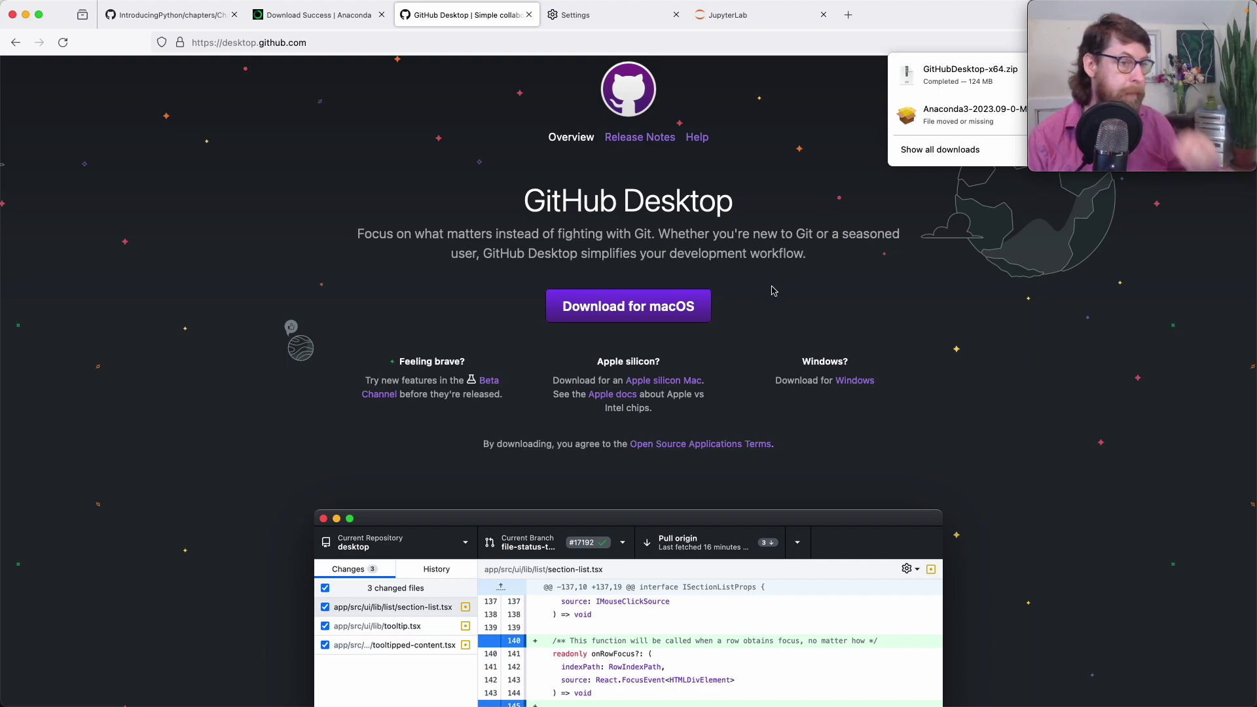
{"action": "left_click", "coordinate": [679, 362]}
{"action": "left_click", "coordinate": [674, 381]}
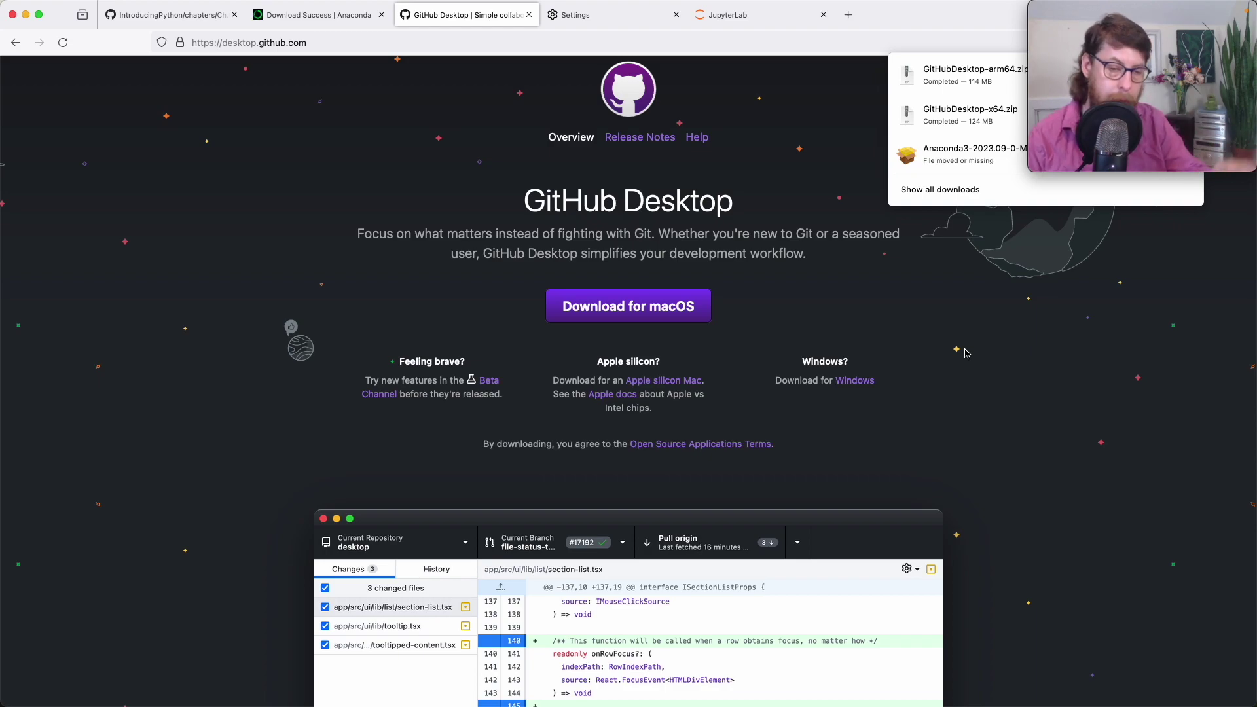
{"action": "scroll", "coordinate": [967, 353], "scroll_direction": "down", "scroll_amount": 1}
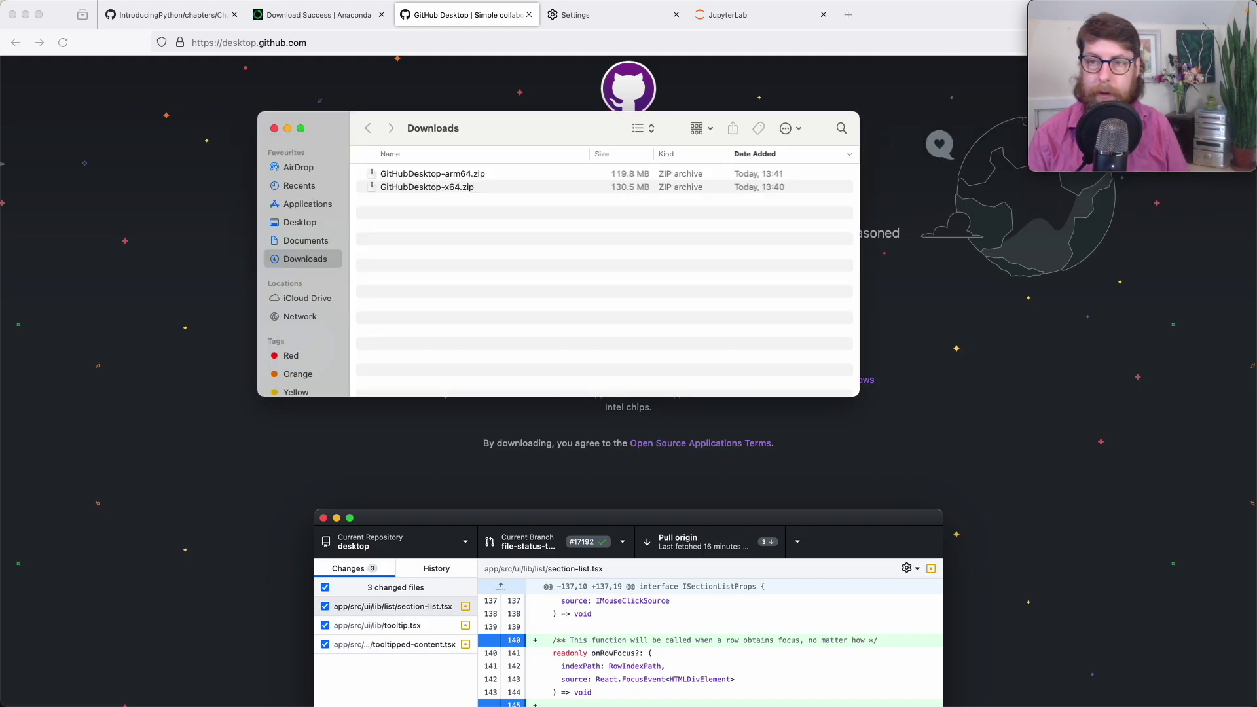
- Trash the x64 zip and move GitHub Desktop.app into Applications, replacing the older copy
{"action": "left_click", "coordinate": [443, 201]}
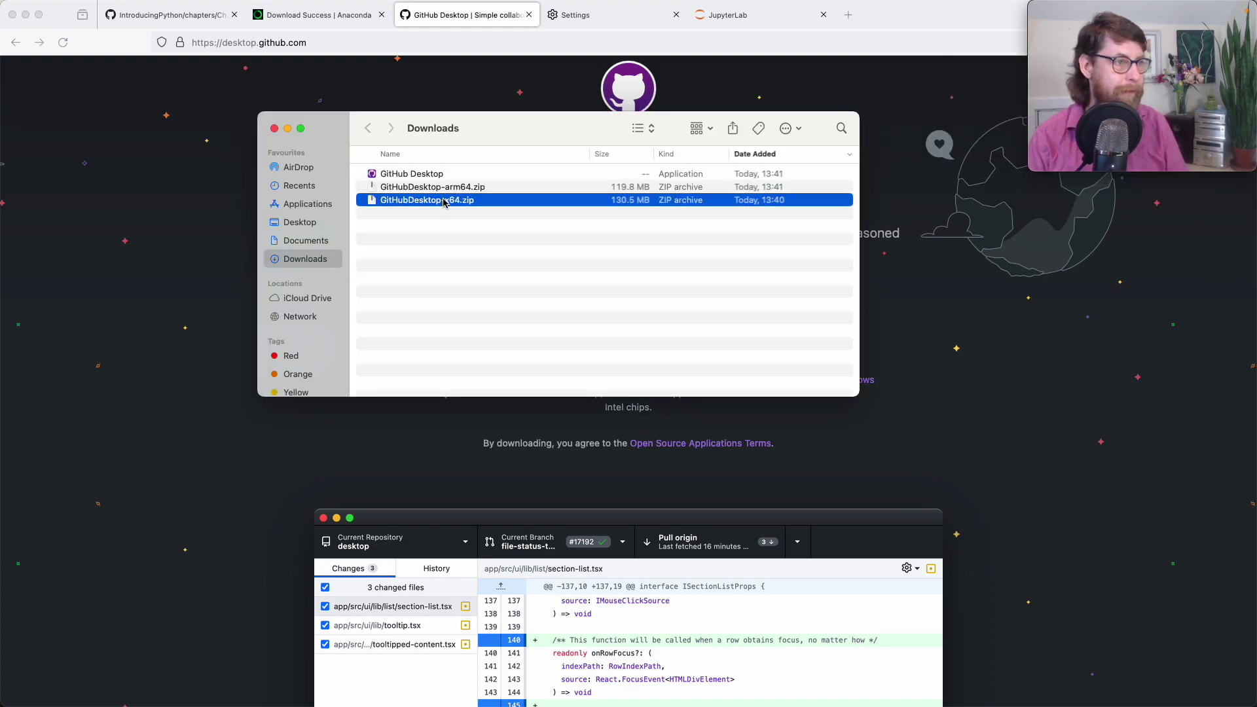
{"action": "key", "text": "super+BackSpace"}
{"action": "key", "text": "Up"}
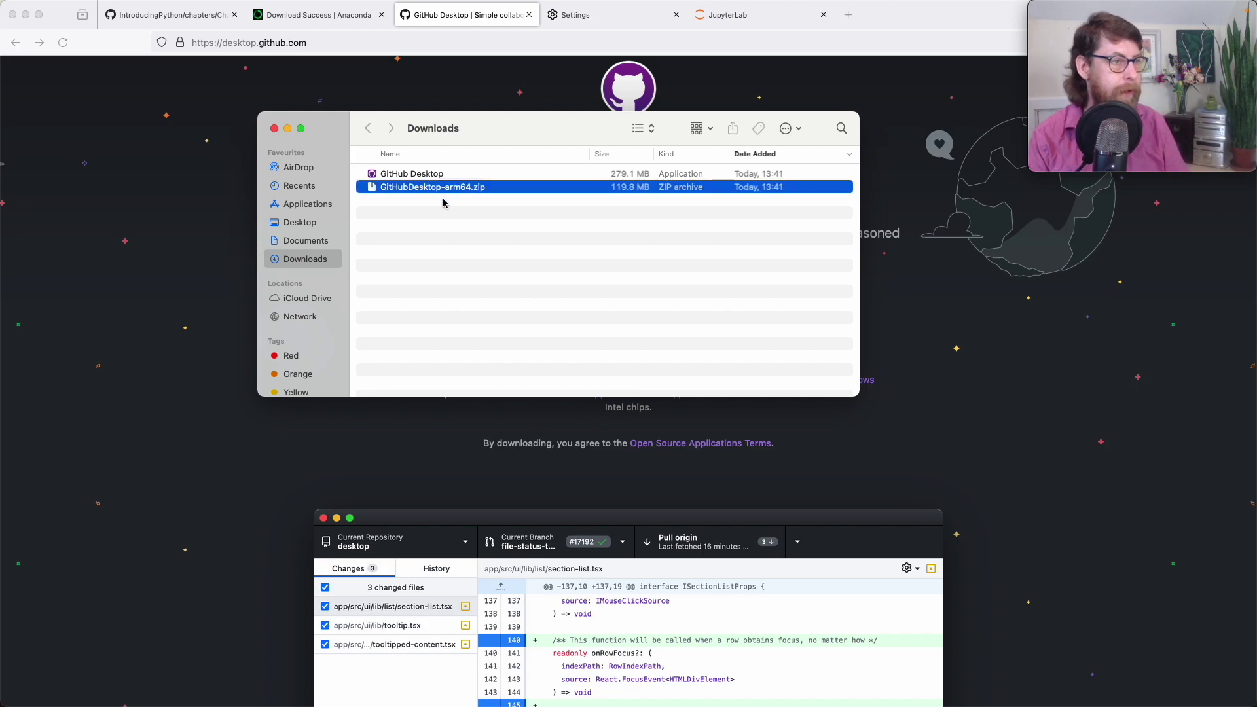
{"action": "key", "text": "Up"}
{"action": "left_click_drag", "start_coordinate": [420, 178], "coordinate": [301, 203]}
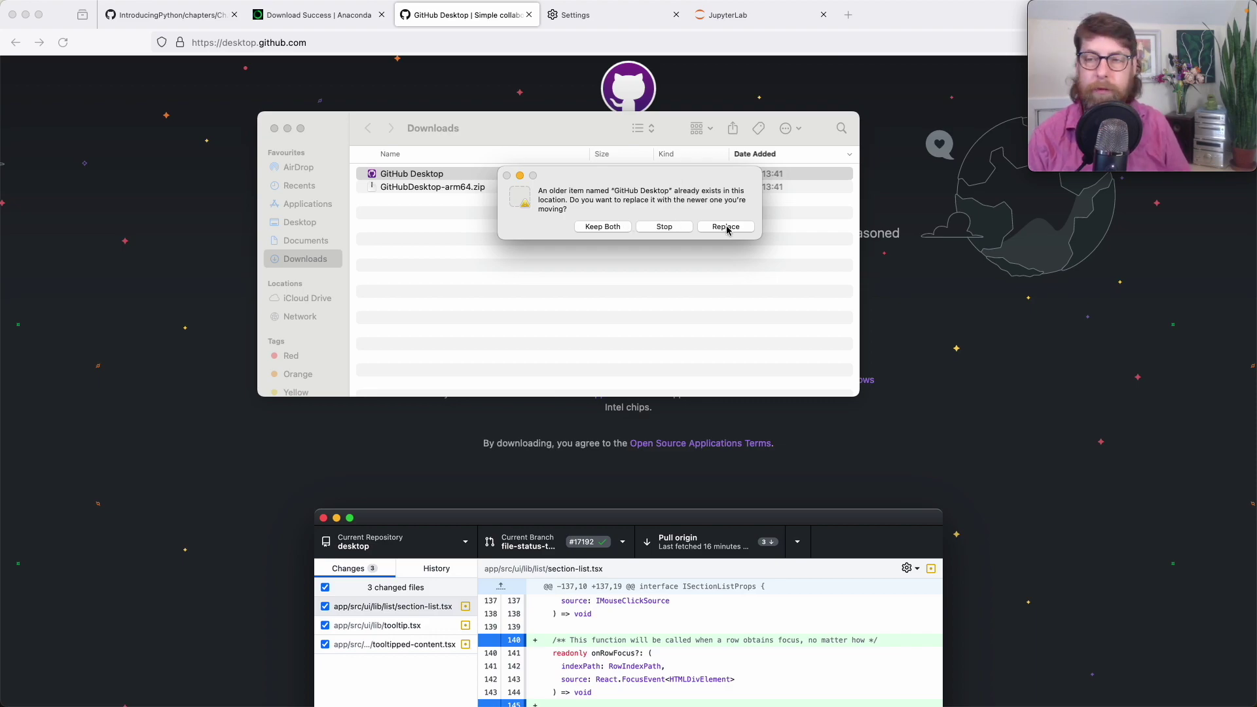
{"action": "left_click", "coordinate": [726, 226]}
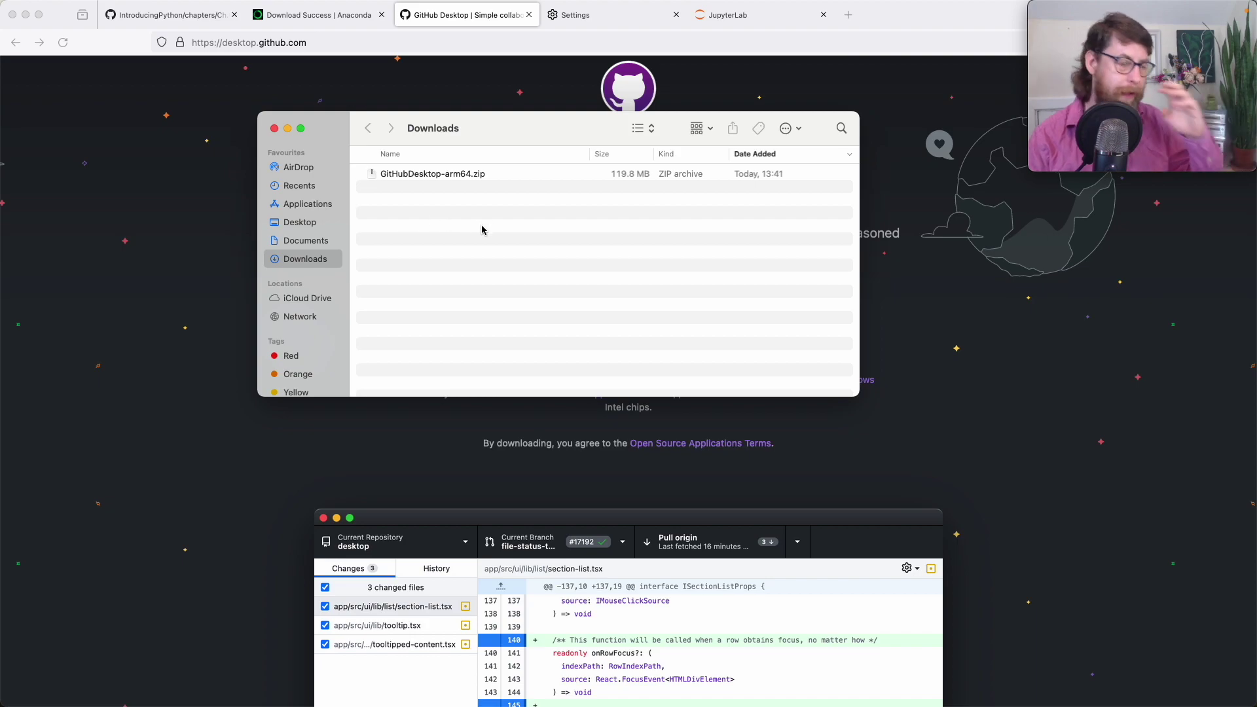
- Launch GitHub Desktop by searching 'github' in Spotlight, approve the security prompt, and centre its window
{"action": "key", "text": "super+space"}
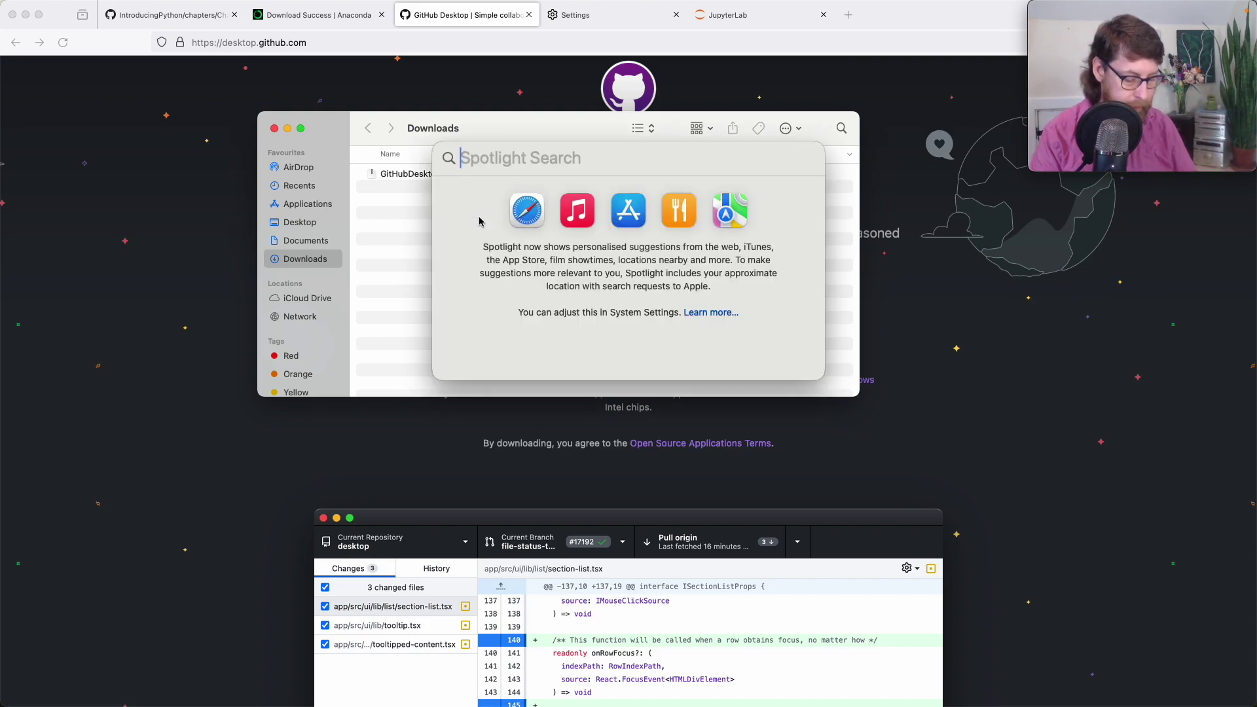
{"action": "type", "text": "github Desktop"}
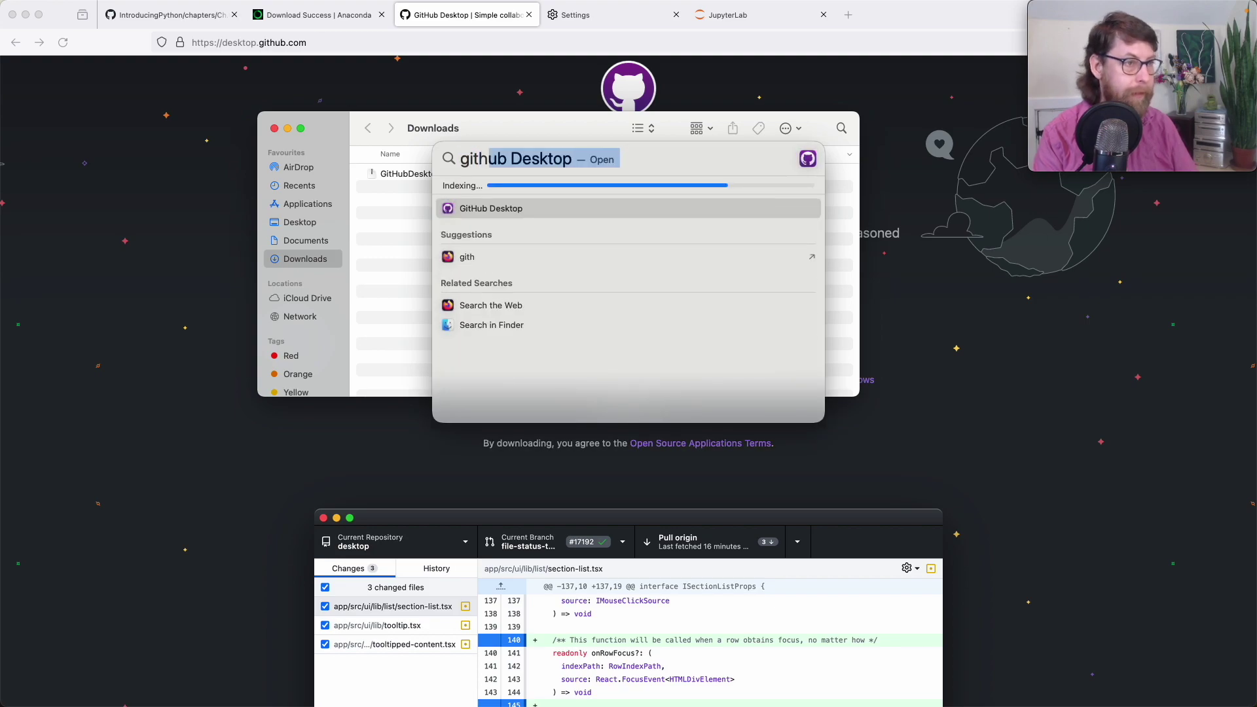
{"action": "key", "text": "Return"}
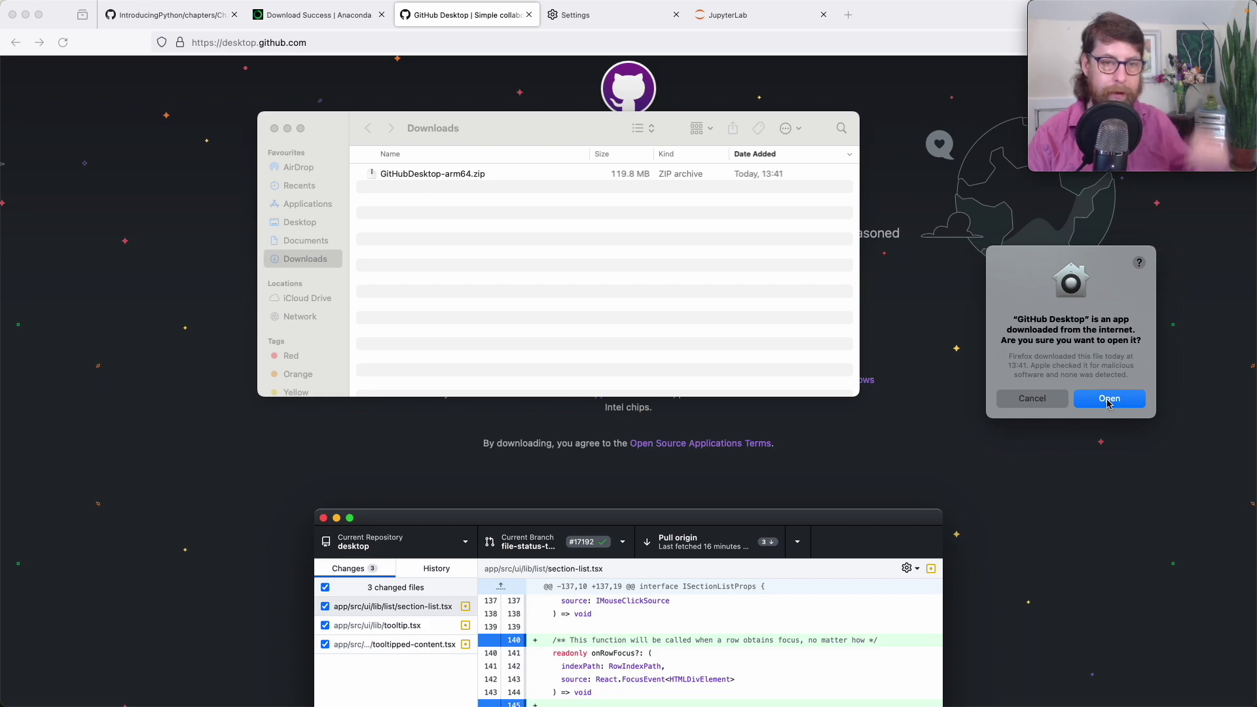
{"action": "left_click", "coordinate": [1108, 400]}
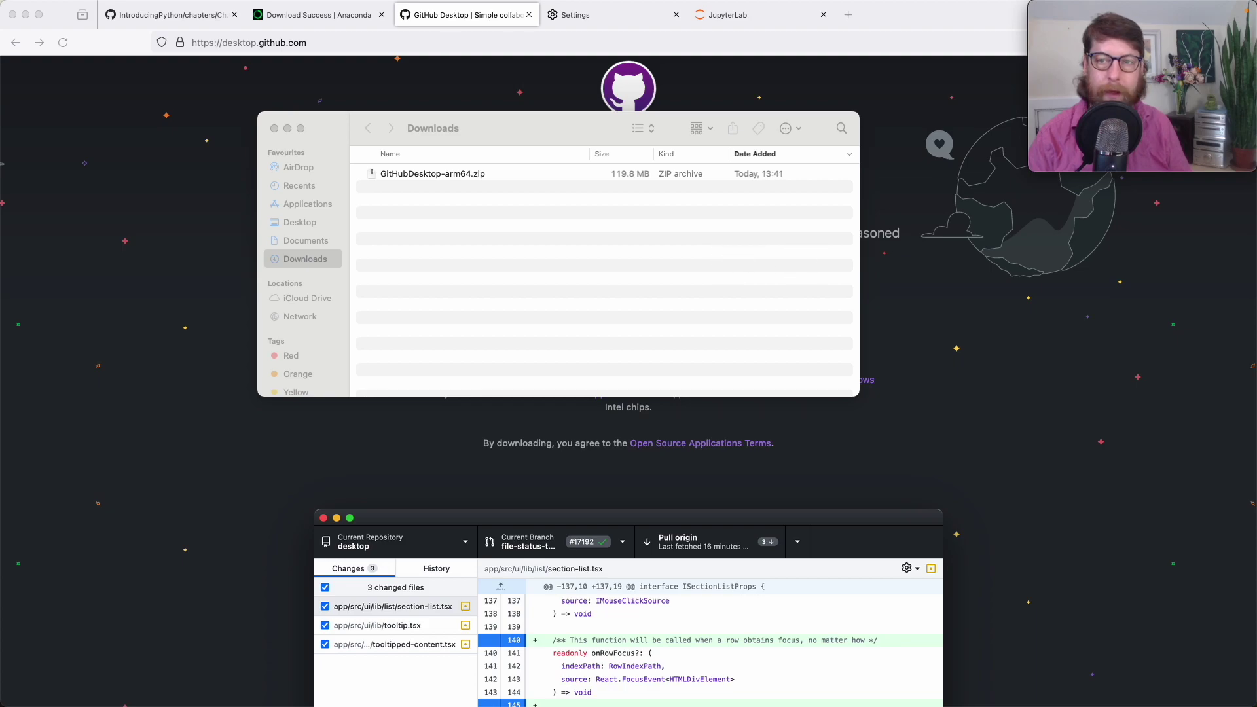
{"action": "left_click_drag", "start_coordinate": [1019, 219], "coordinate": [337, 94]}
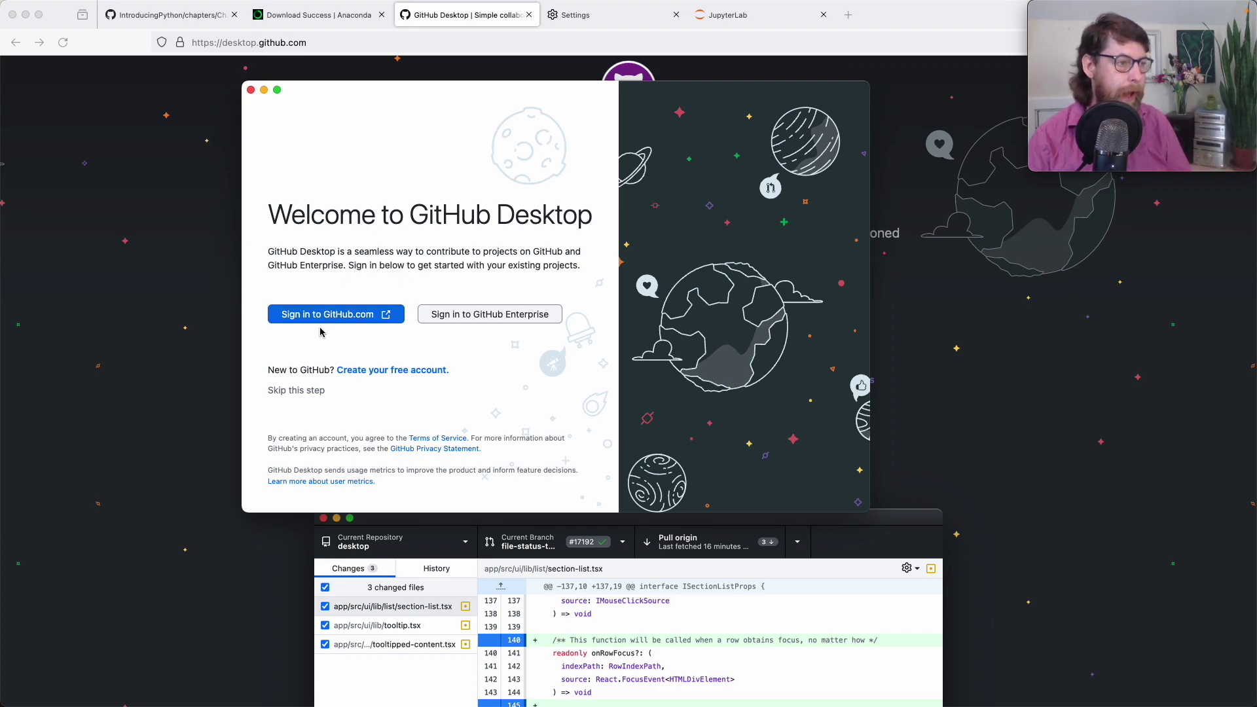
- Skip GitHub sign-in and set the Git identity to the user's full name and e-mail address
{"action": "left_click", "coordinate": [302, 391]}
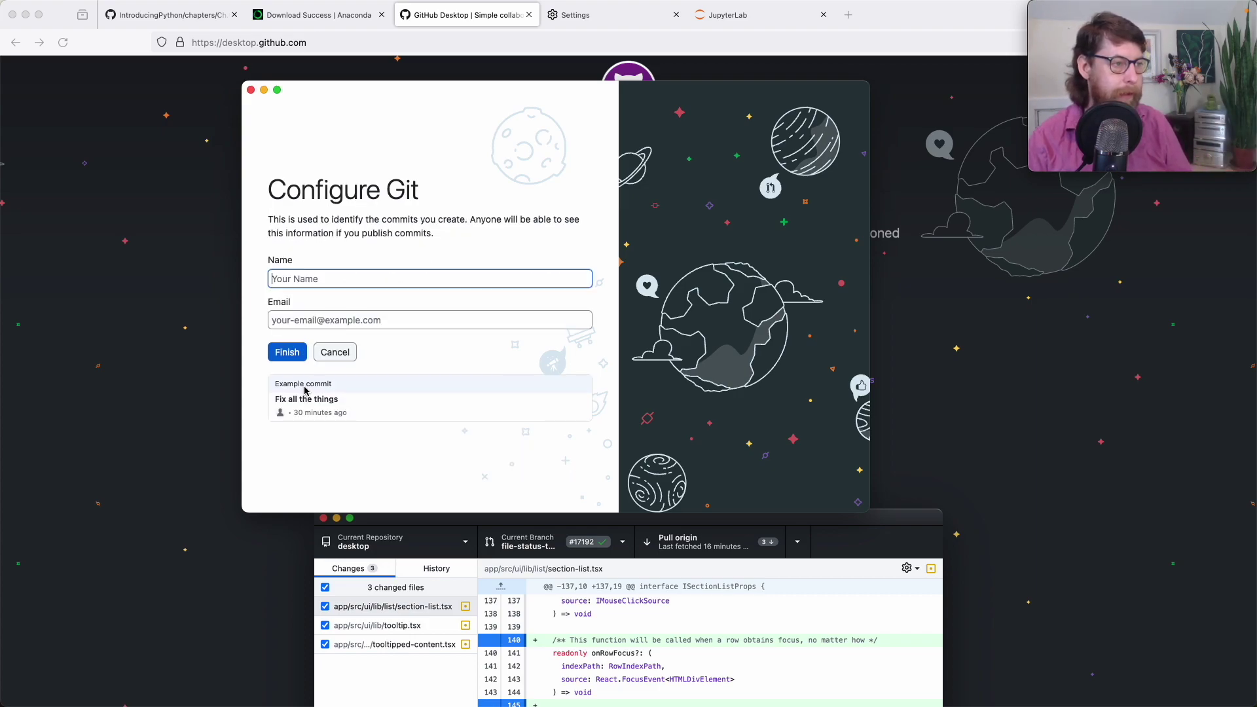
{"action": "type", "text": "Bernie Hogan"}
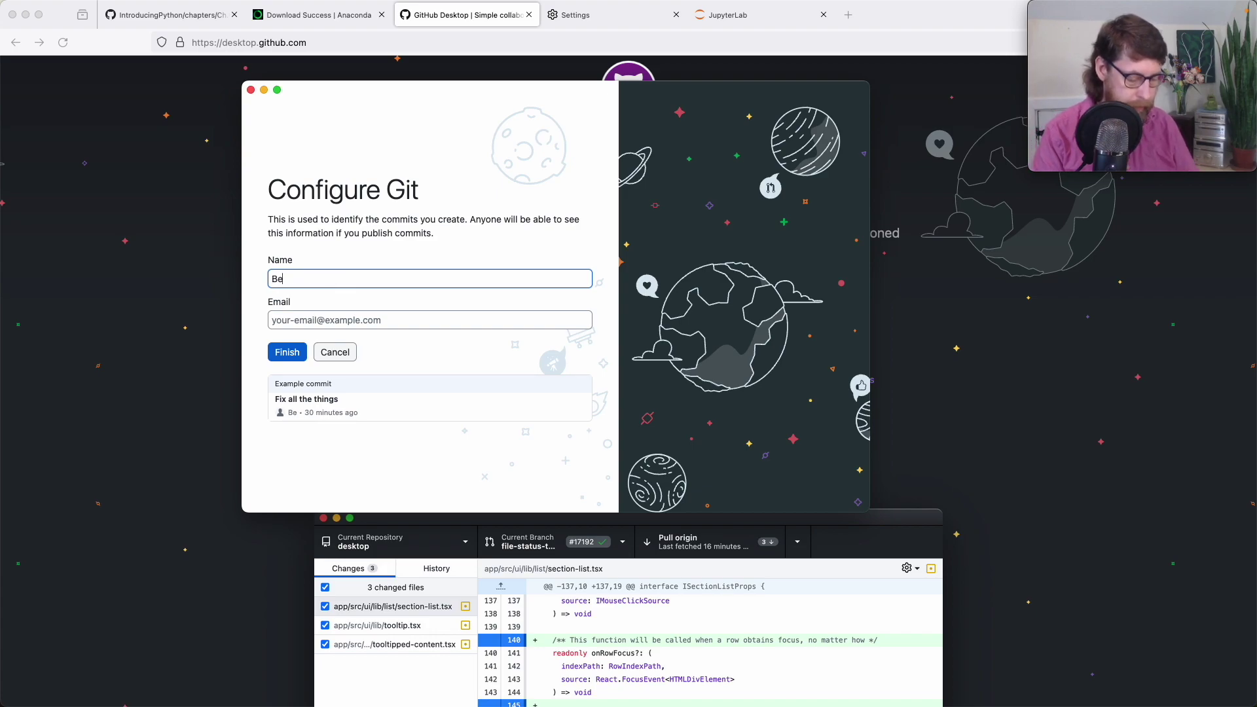
{"action": "key", "text": "Tab"}
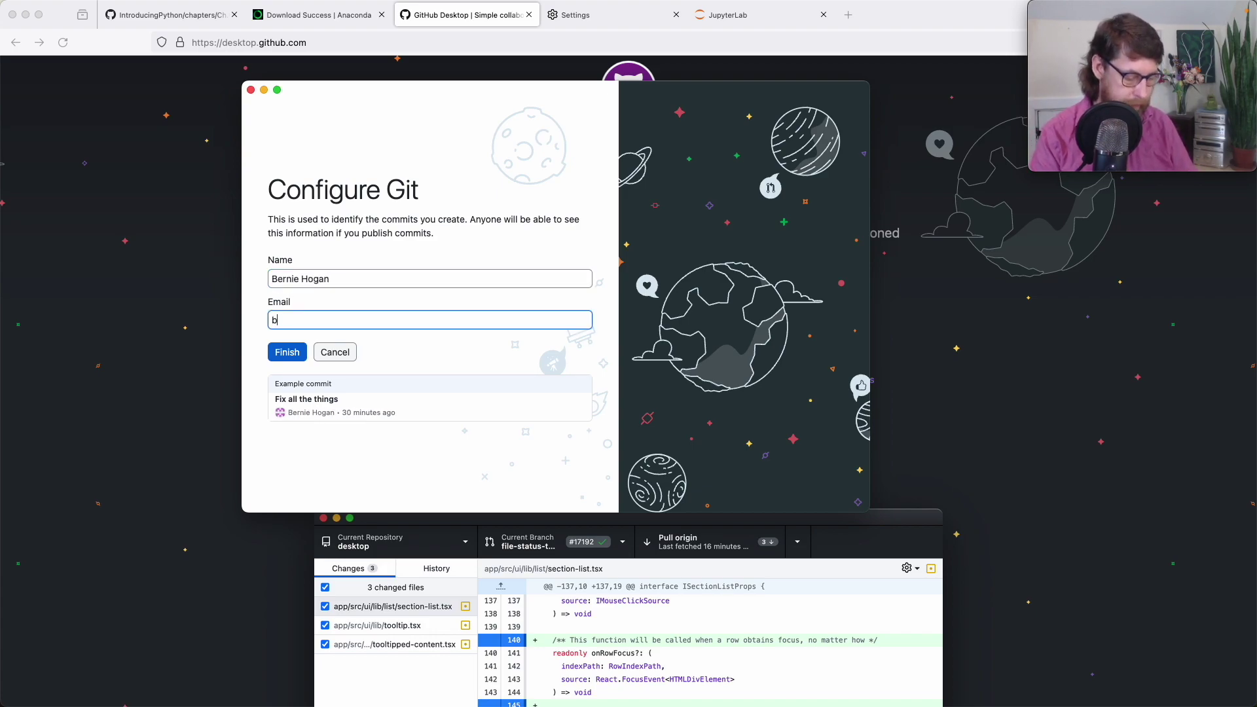
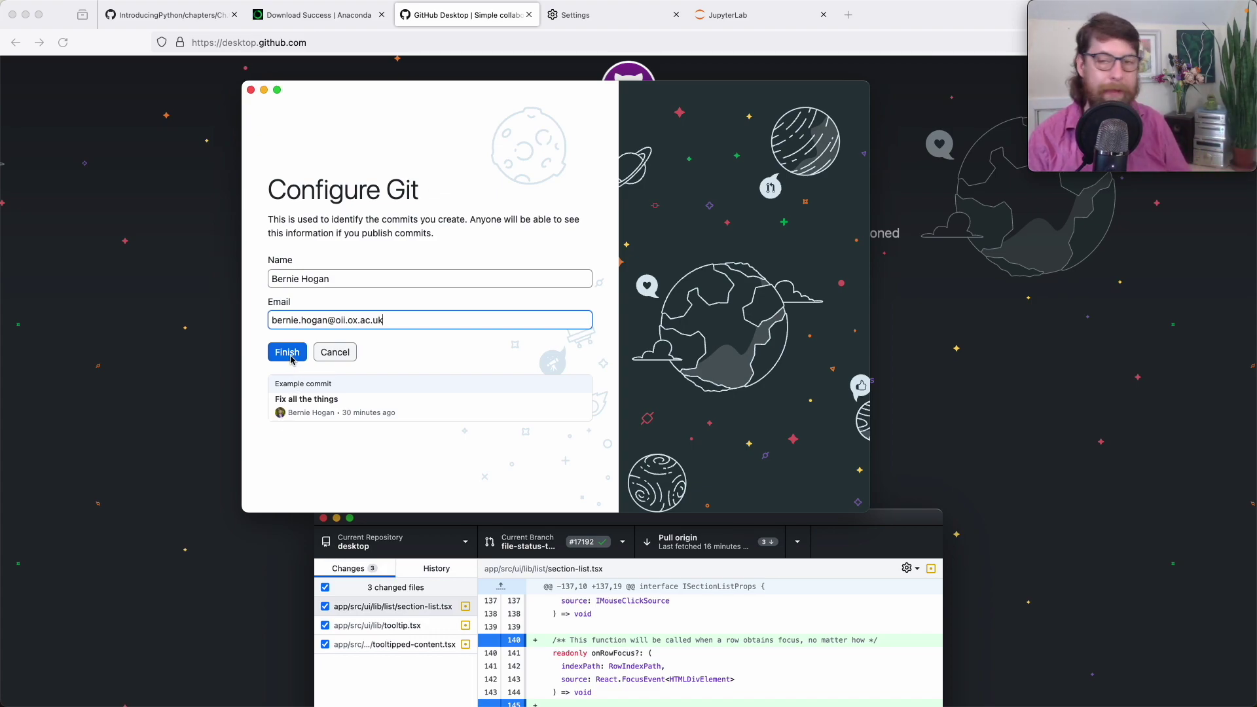
{"action": "left_click", "coordinate": [291, 358]}
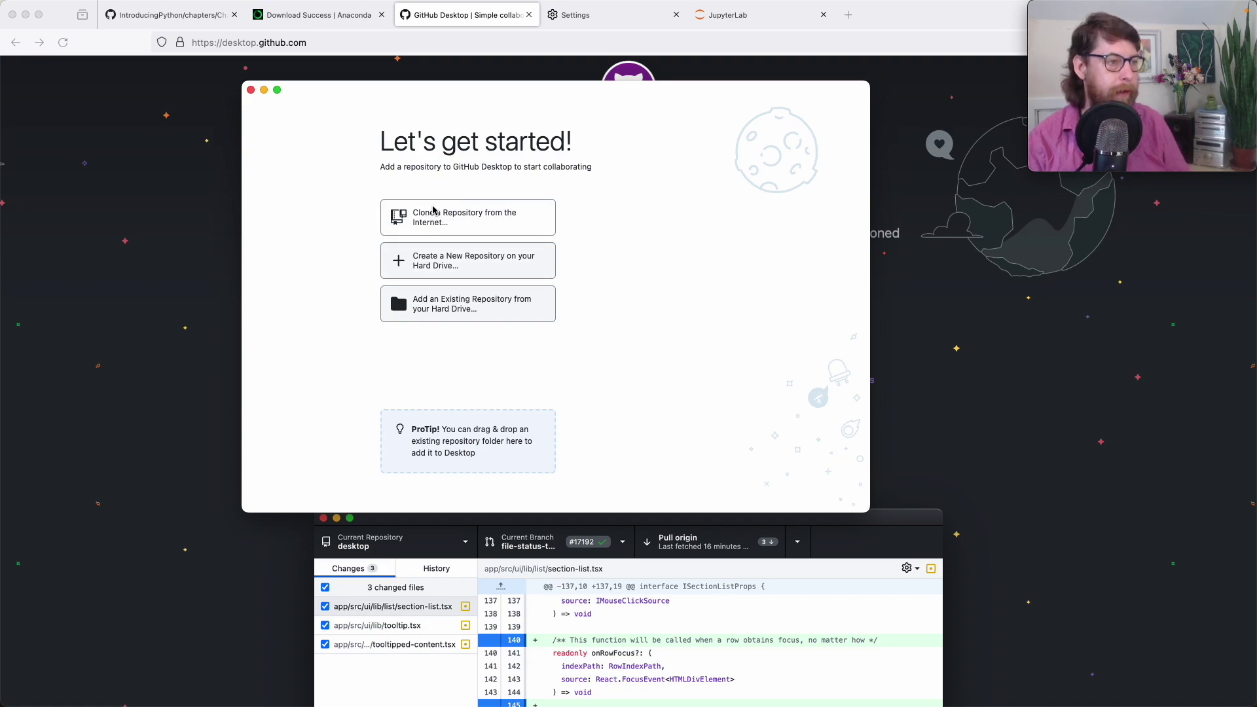
- Open the clone-by-URL form and load the IntroducingPython repository's main page in Firefox
{"action": "left_click", "coordinate": [433, 210]}
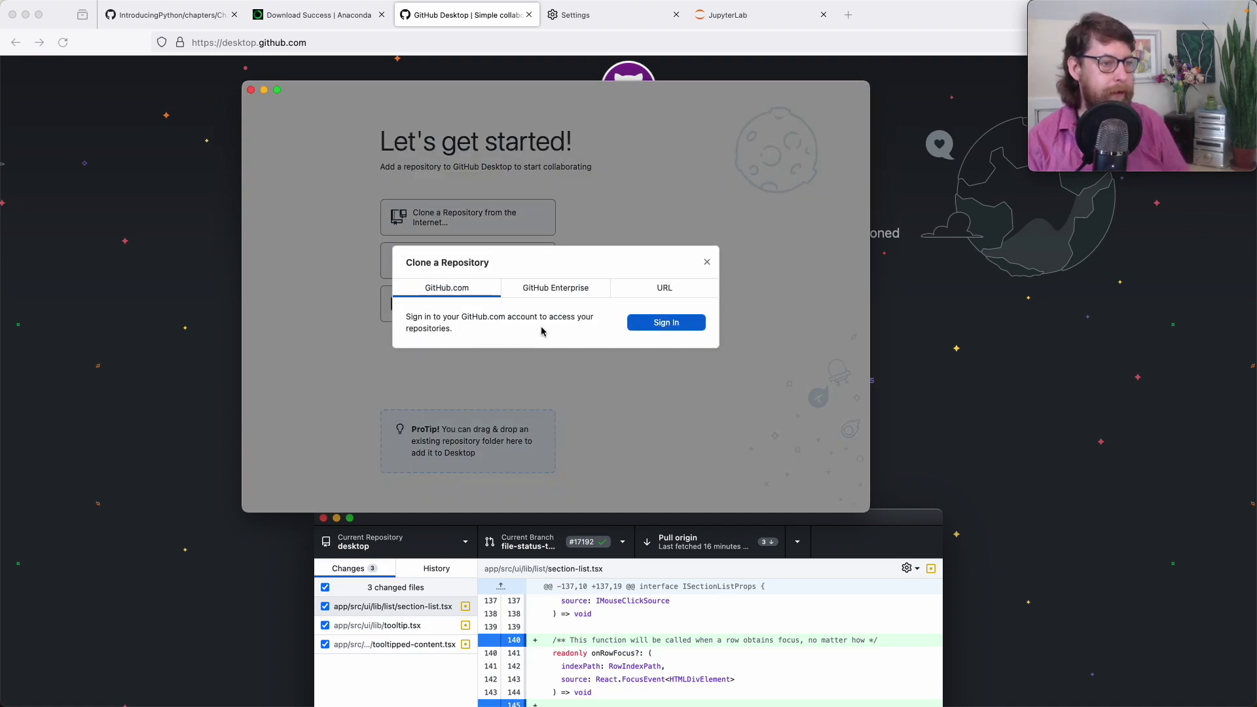
{"action": "left_click", "coordinate": [655, 289]}
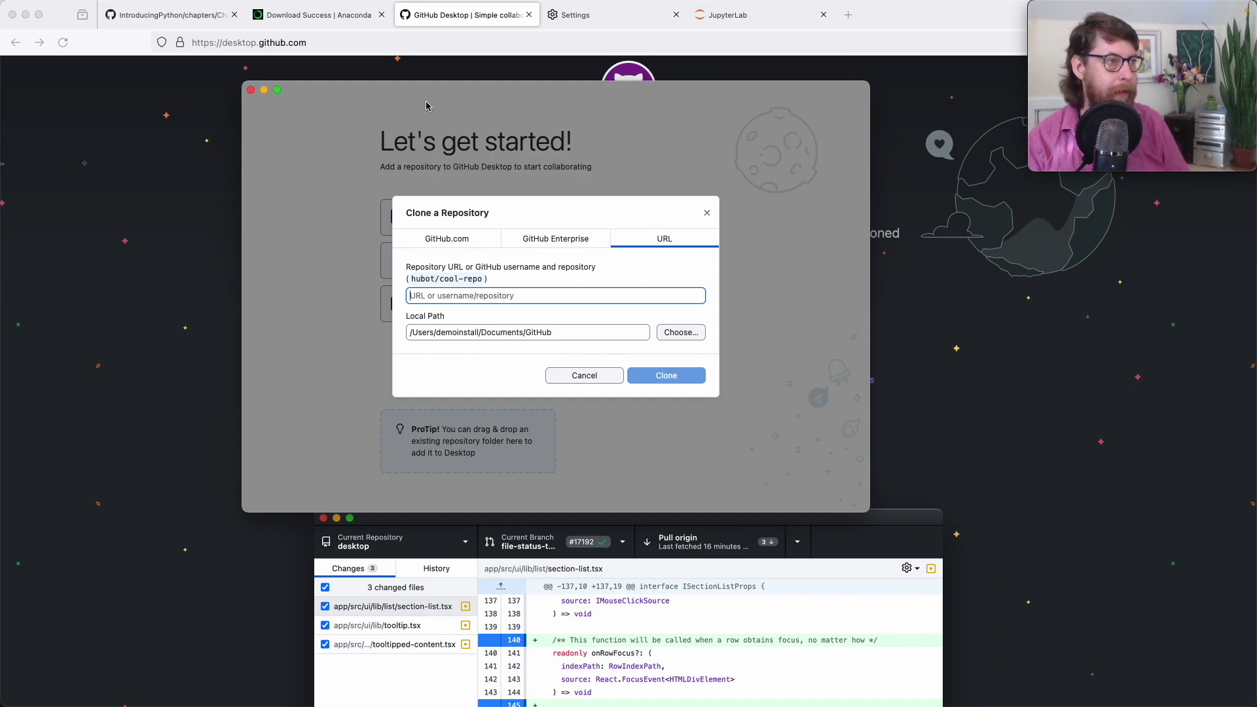
{"action": "left_click", "coordinate": [208, 16]}
{"action": "left_click", "coordinate": [349, 44]}
{"action": "left_click_drag", "start_coordinate": [408, 43], "coordinate": [562, 59]}
{"action": "key", "text": "BackSpace"}
{"action": "key", "text": "Return"}
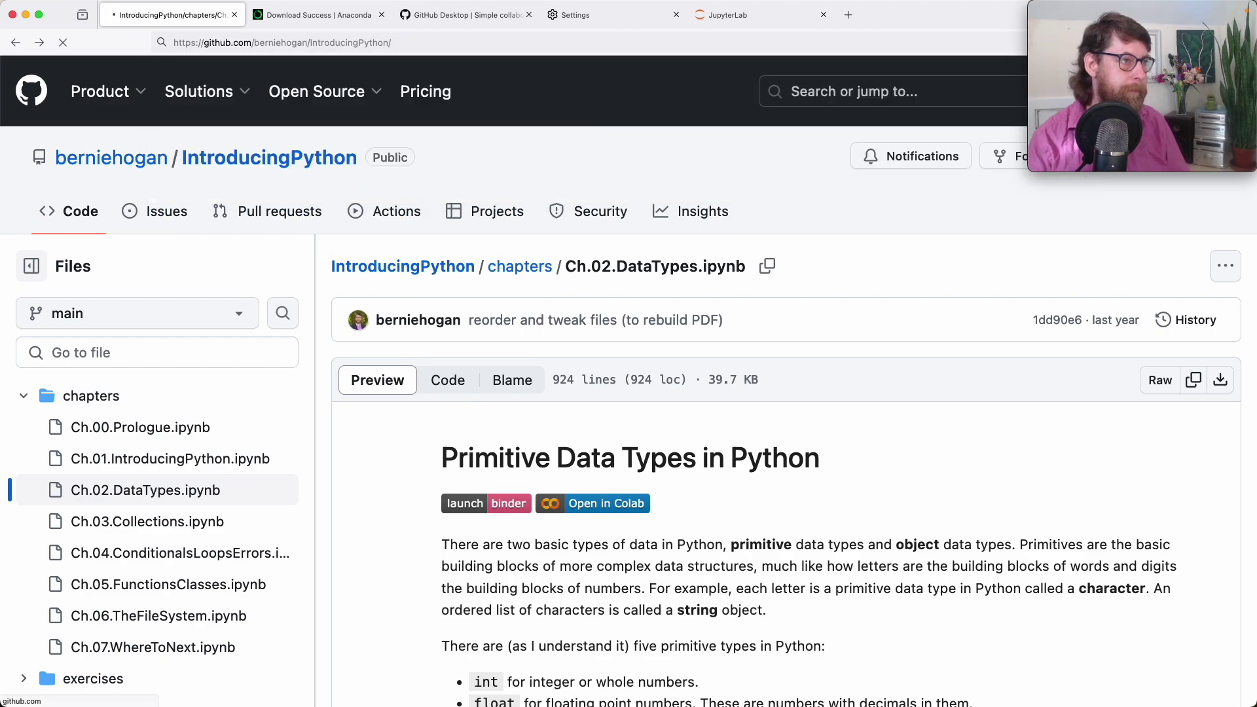
{"action": "scroll", "coordinate": [552, 283], "scroll_direction": "down", "scroll_amount": 5}
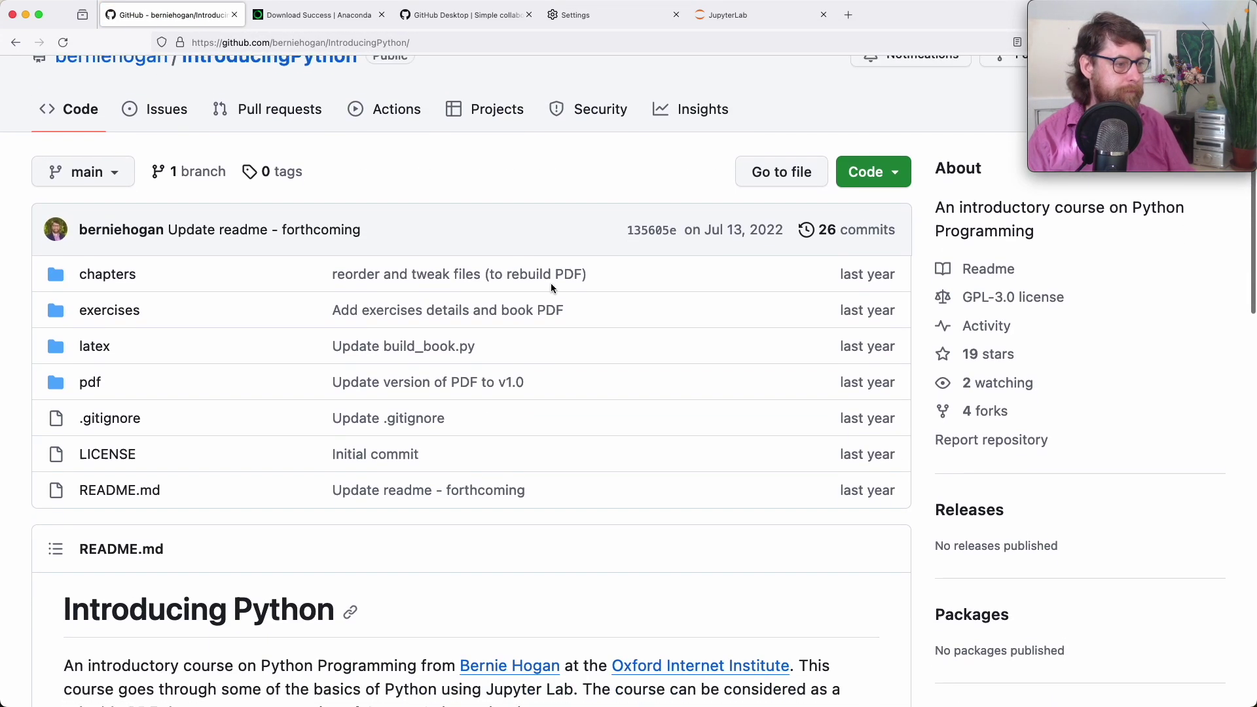
{"action": "scroll", "coordinate": [551, 288], "scroll_direction": "down", "scroll_amount": 3}
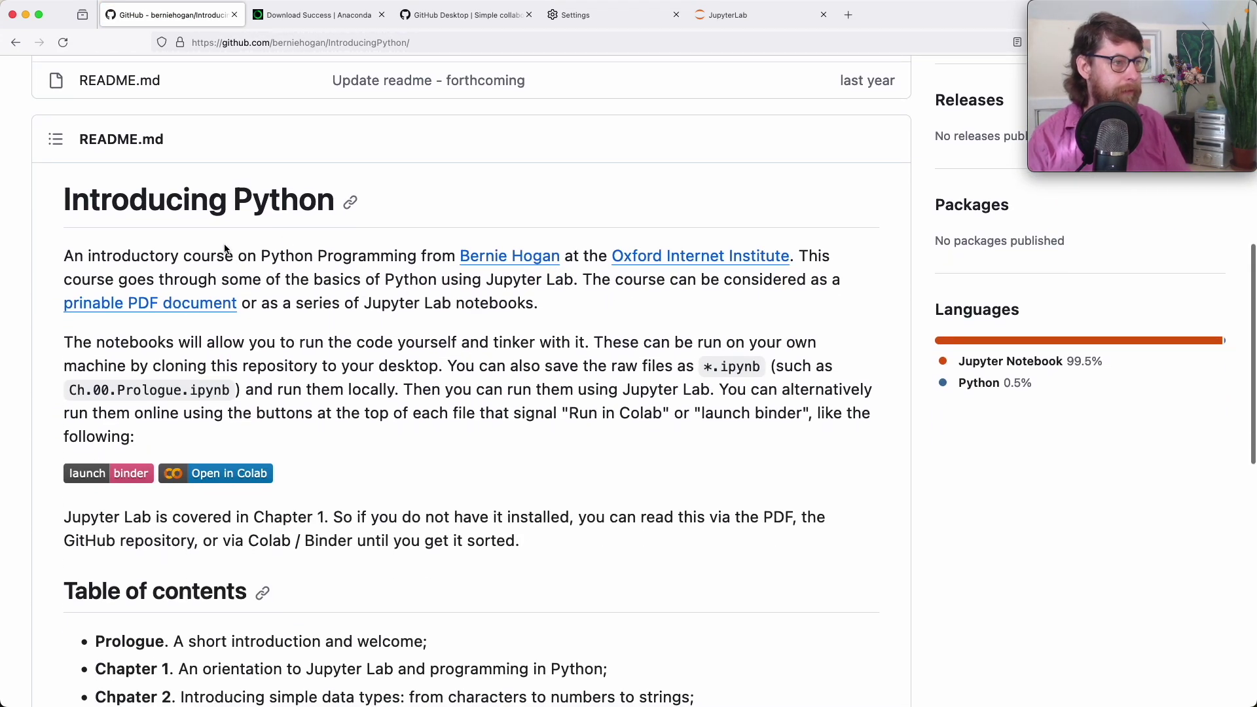
{"action": "scroll", "coordinate": [434, 262], "scroll_direction": "up", "scroll_amount": 8}
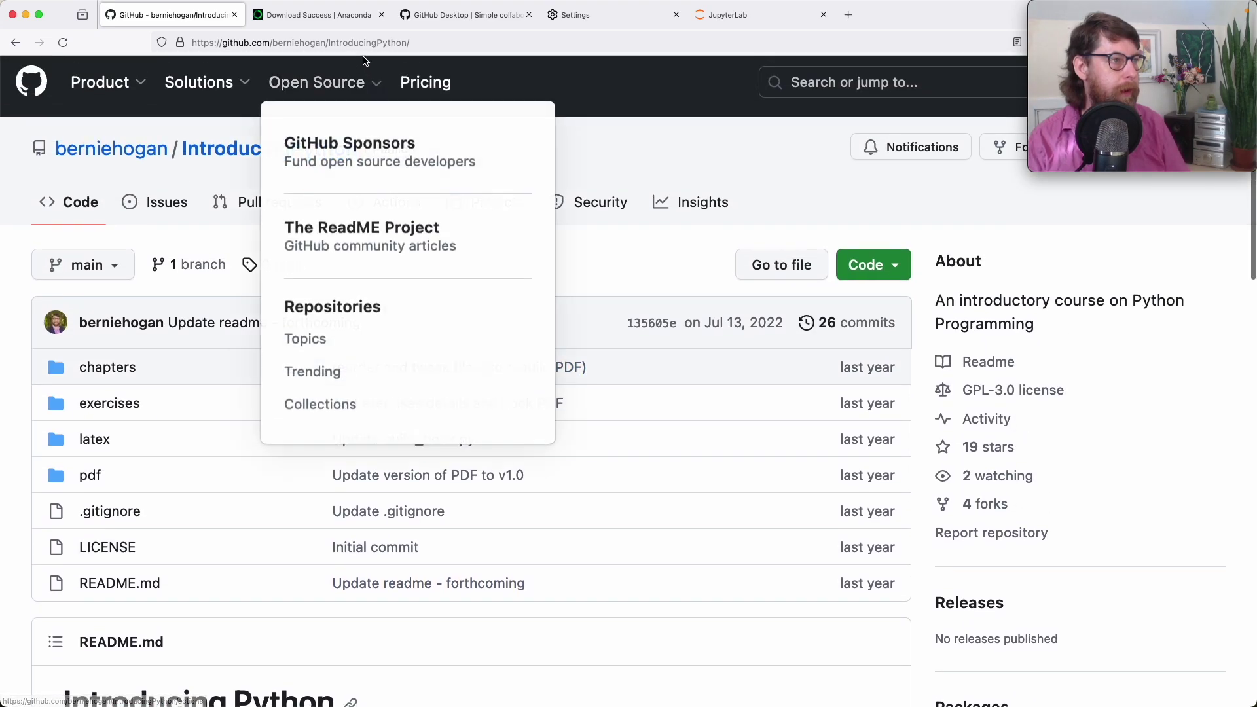
- Paste the IntroducingPython repository URL into GitHub Desktop's clone form and clone it
{"action": "left_click", "coordinate": [360, 43]}
{"action": "key", "text": "super+c"}
{"action": "key", "text": "super+c"}
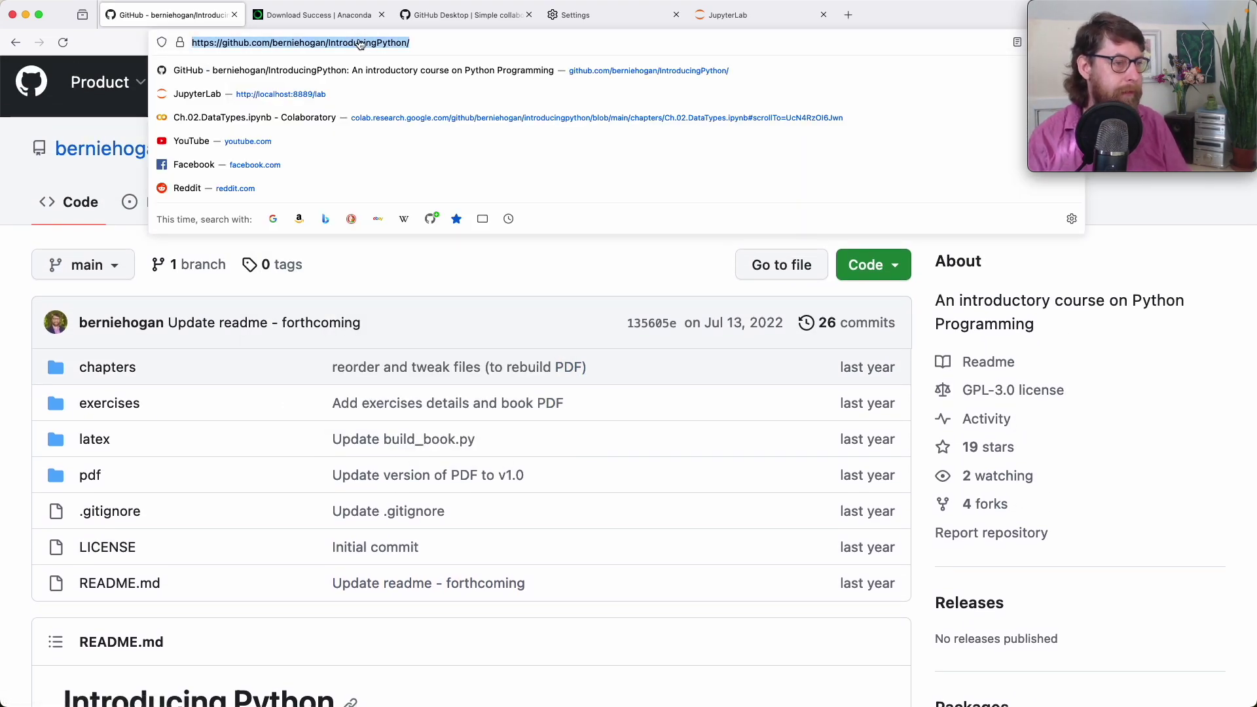
{"action": "key", "text": "super+Tab"}
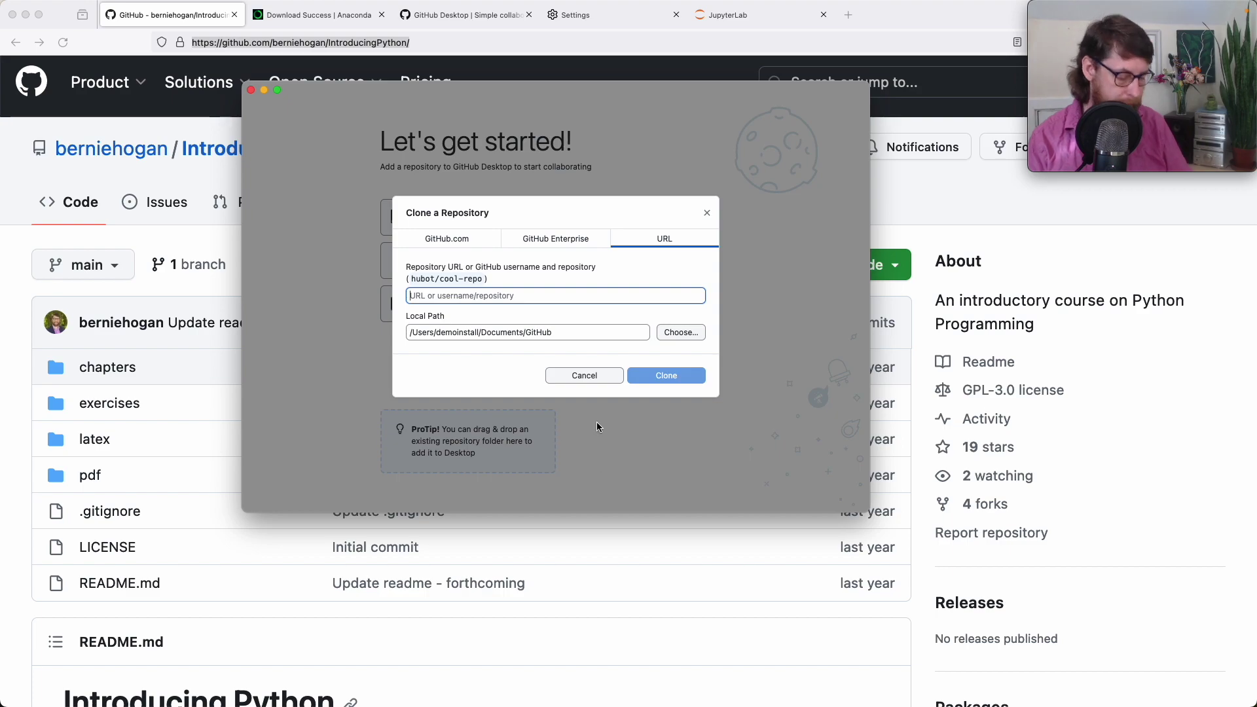
{"action": "key", "text": "super+v"}
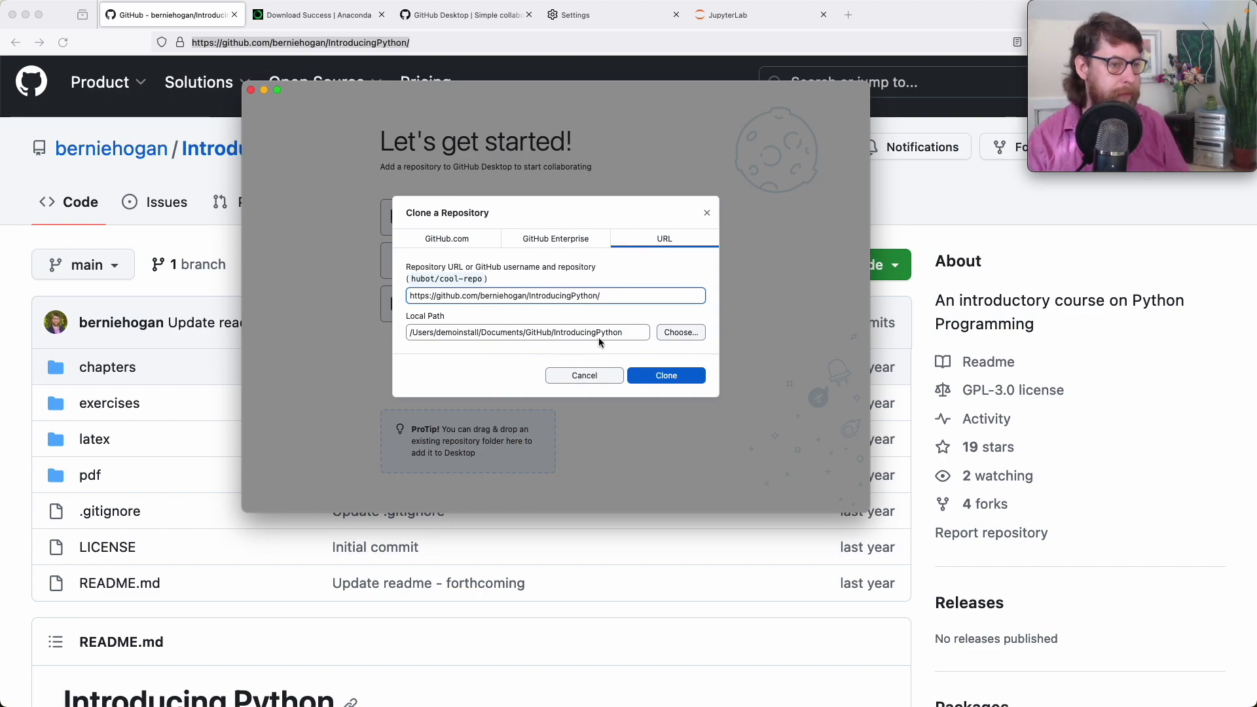
{"action": "left_click", "coordinate": [669, 377]}
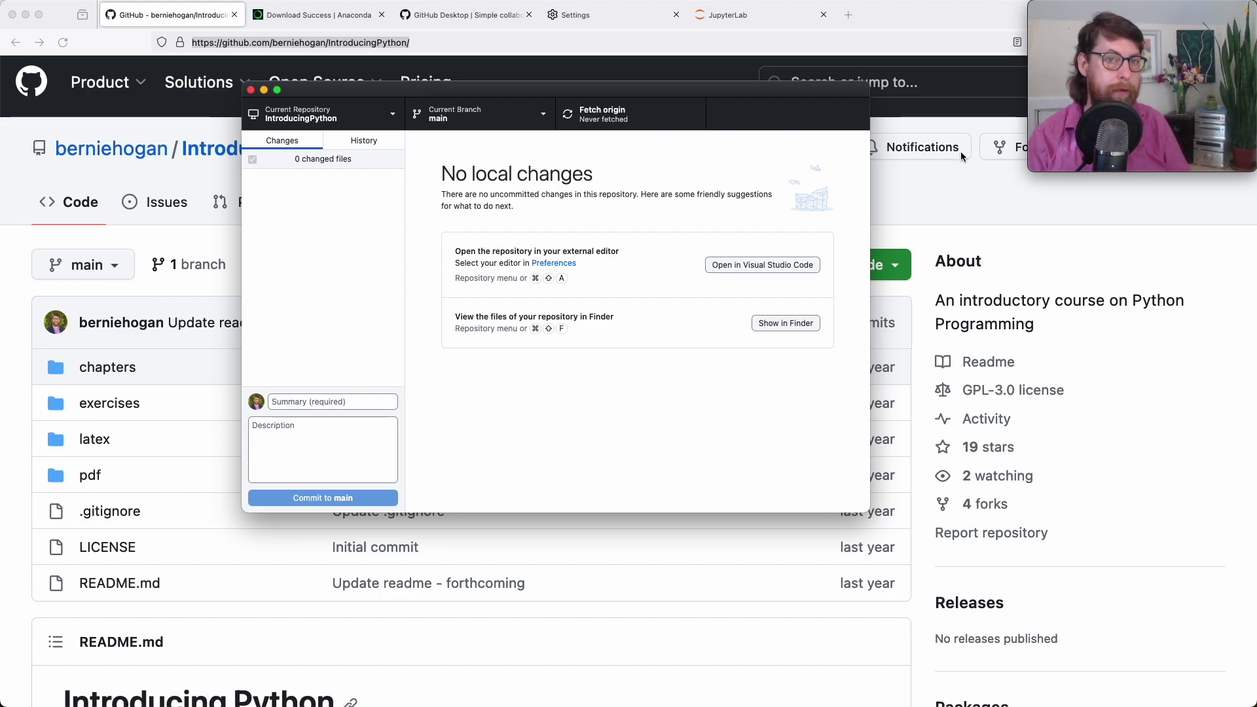
- Wait for the IntroducingPython clone to finish, showing main with 0 changed files
{"action": "left_click_drag", "start_coordinate": [1086, 9], "coordinate": [1118, 4]}
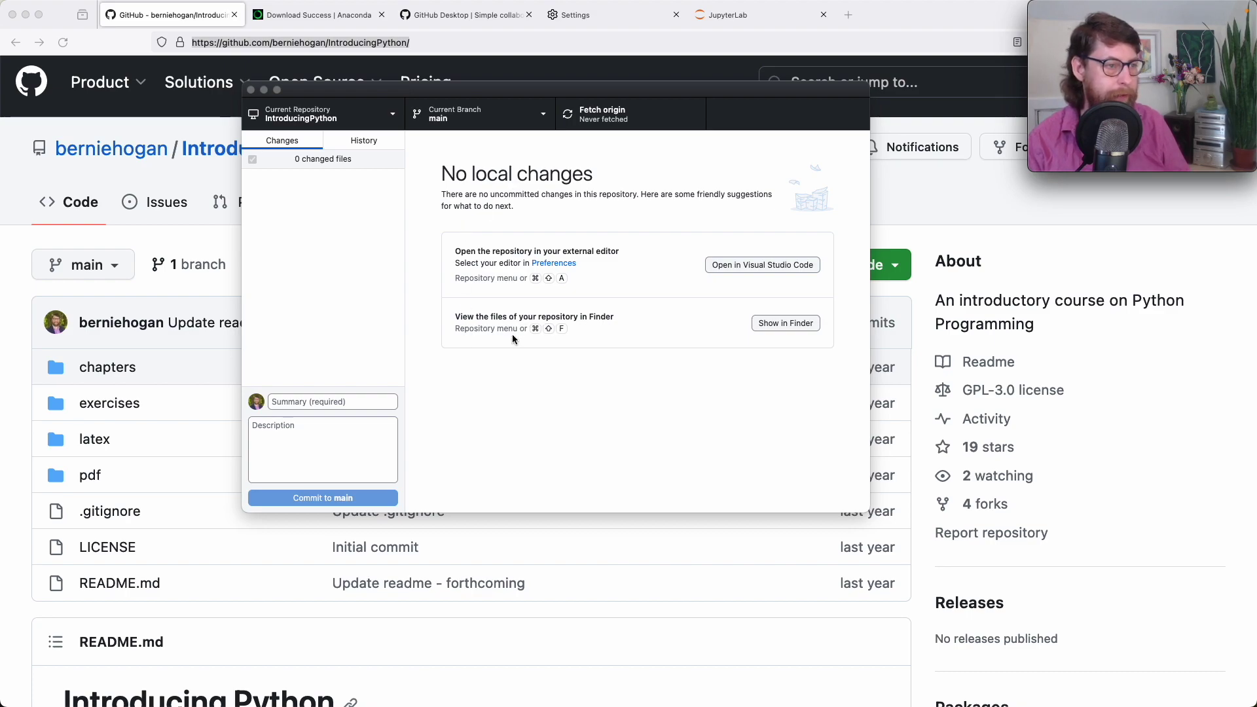
- List Documents/GitHub/IntroducingPython in Finder's list view, then show JupyterLab's file browser
{"action": "left_click", "coordinate": [791, 324]}
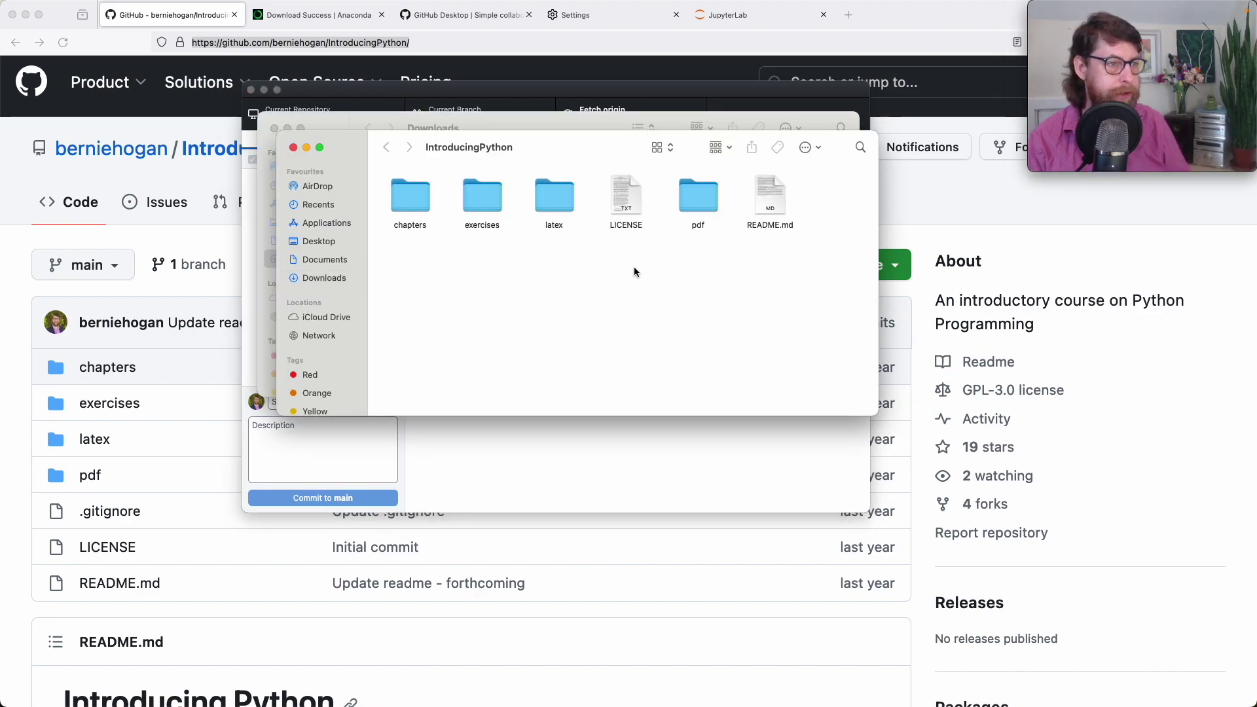
{"action": "left_click", "coordinate": [662, 148]}
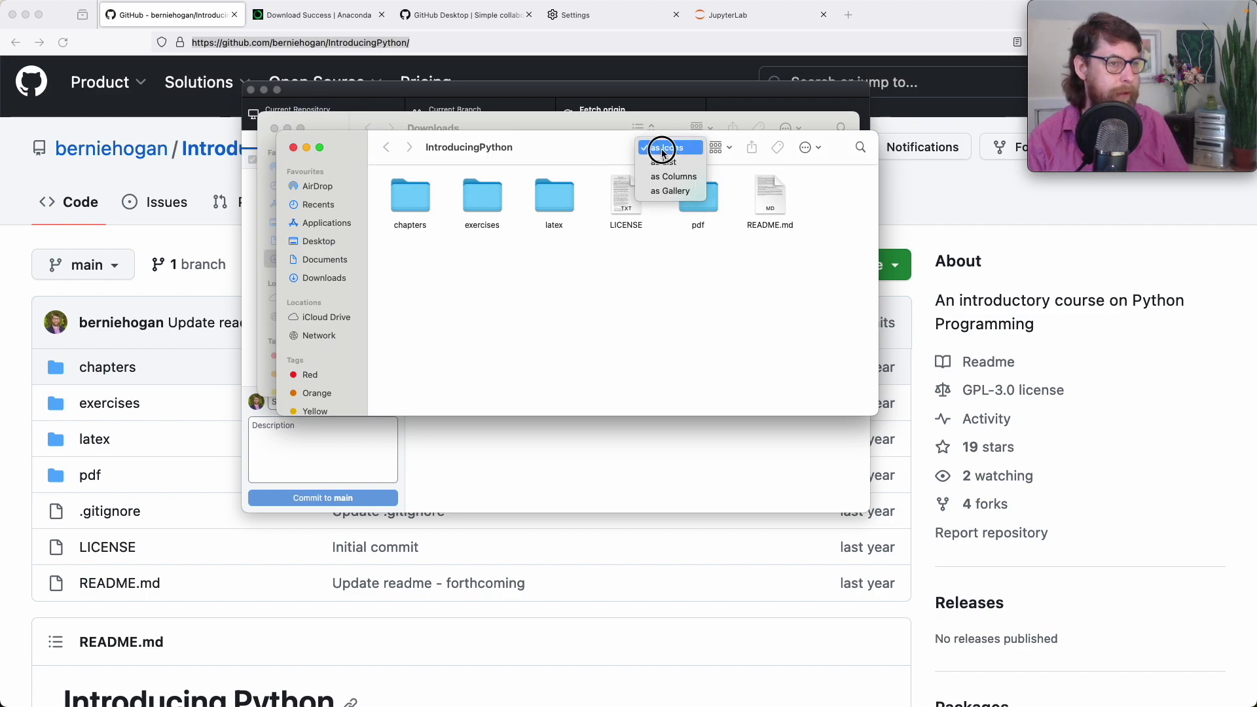
{"action": "left_click", "coordinate": [660, 161]}
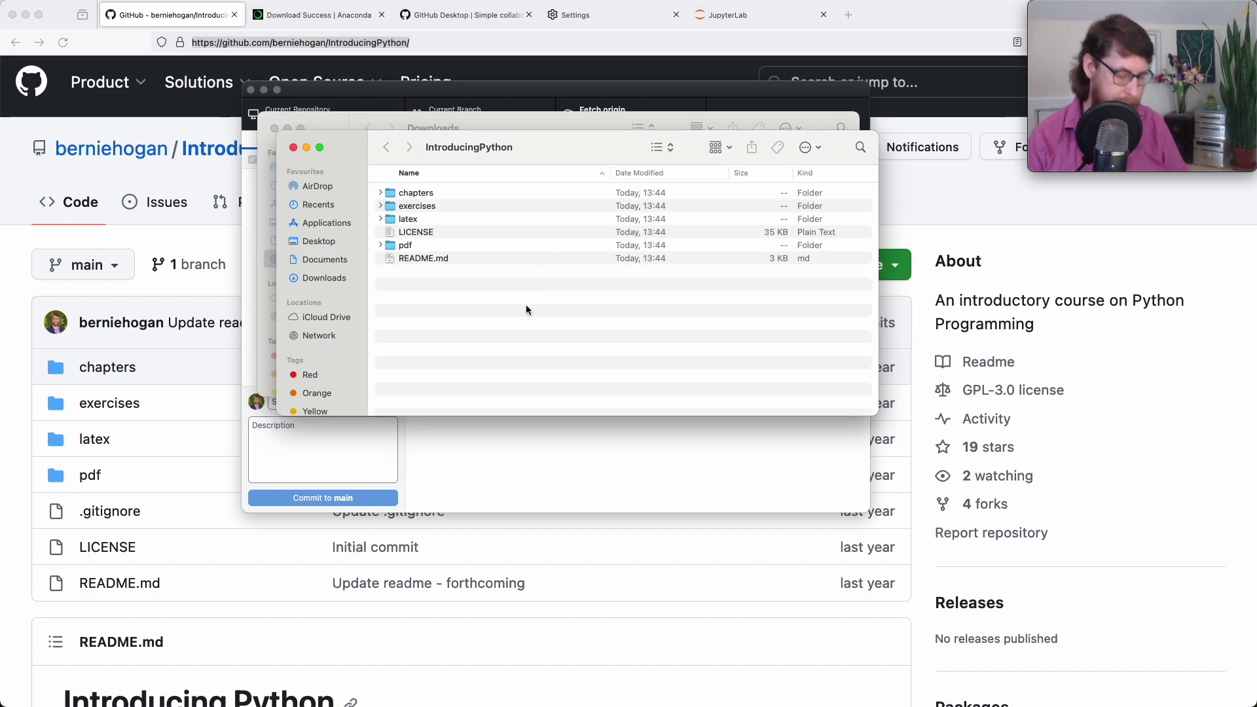
{"action": "key", "text": "super+Up"}
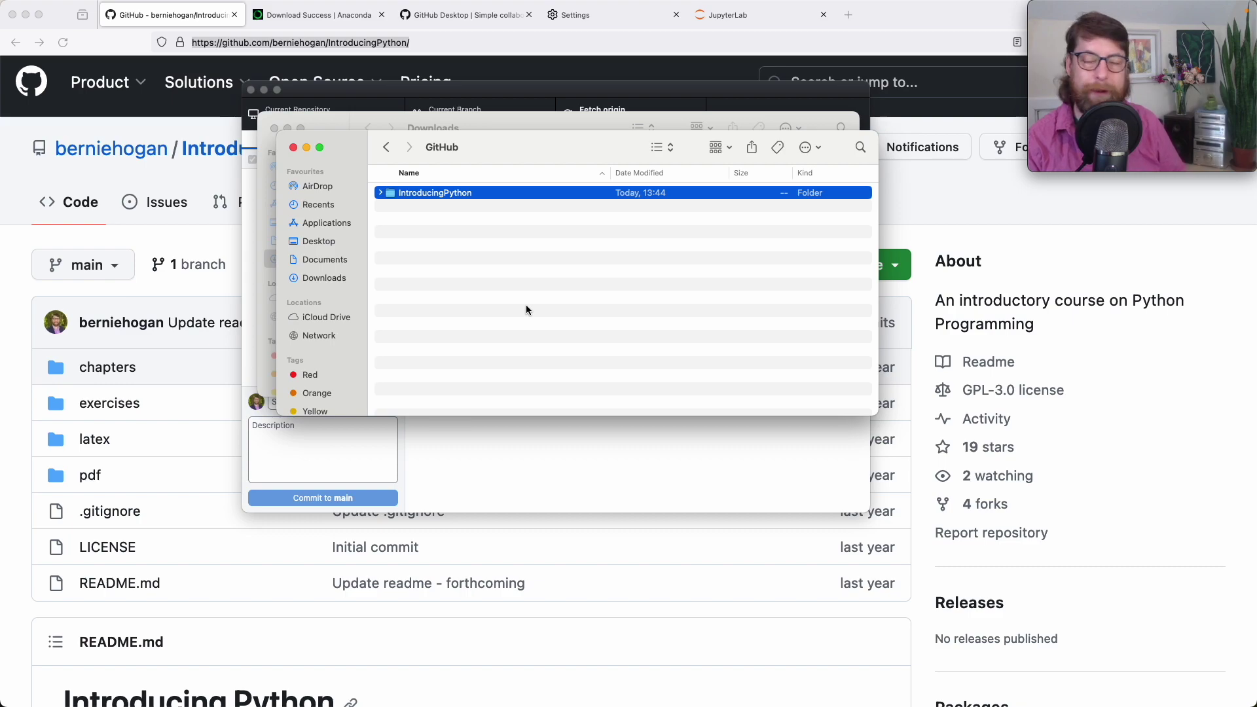
{"action": "key", "text": "super+Up"}
{"action": "key", "text": "super+Up"}
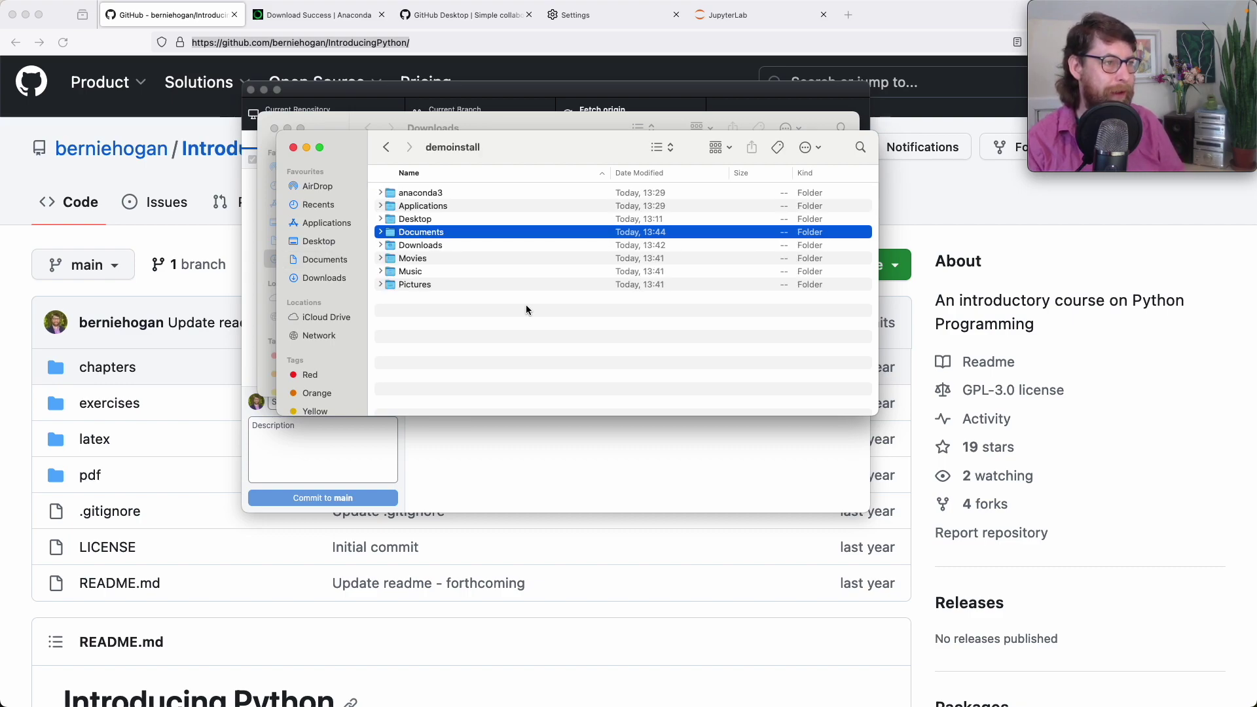
{"action": "key", "text": "super+Down"}
{"action": "key", "text": "Down"}
{"action": "key", "text": "Down"}
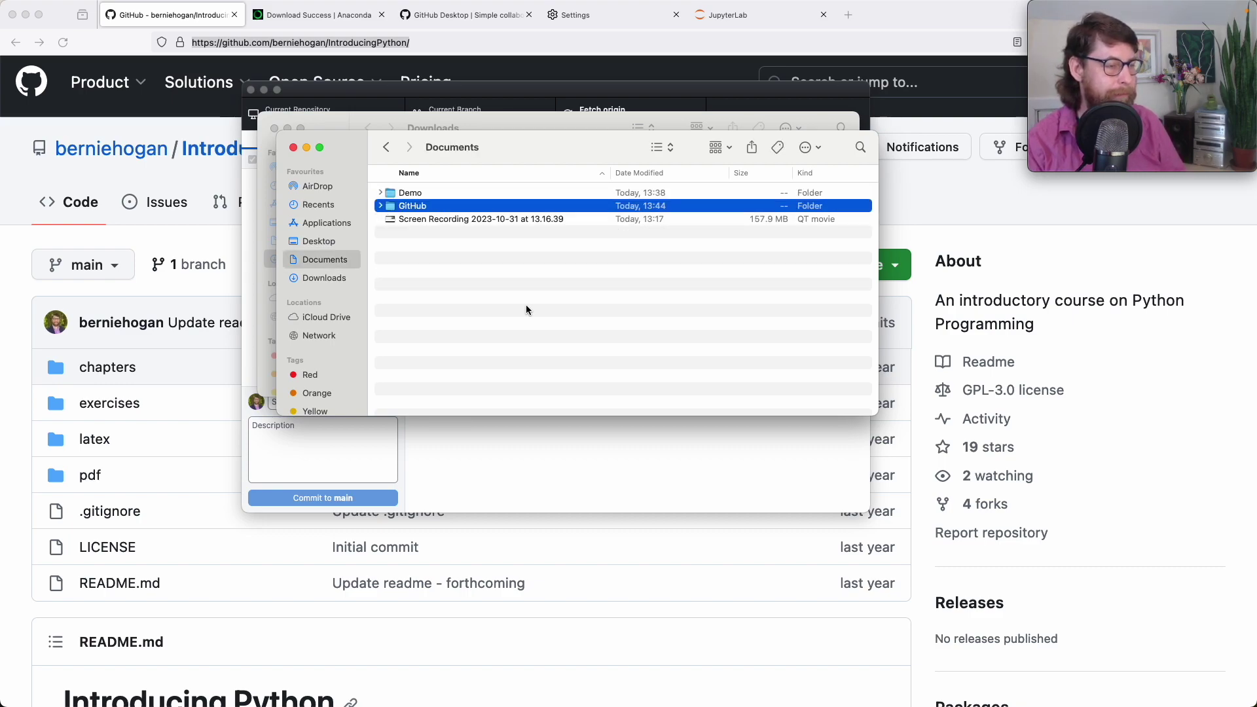
{"action": "key", "text": "super+Down"}
{"action": "key", "text": "Down"}
{"action": "key", "text": "super+Down"}
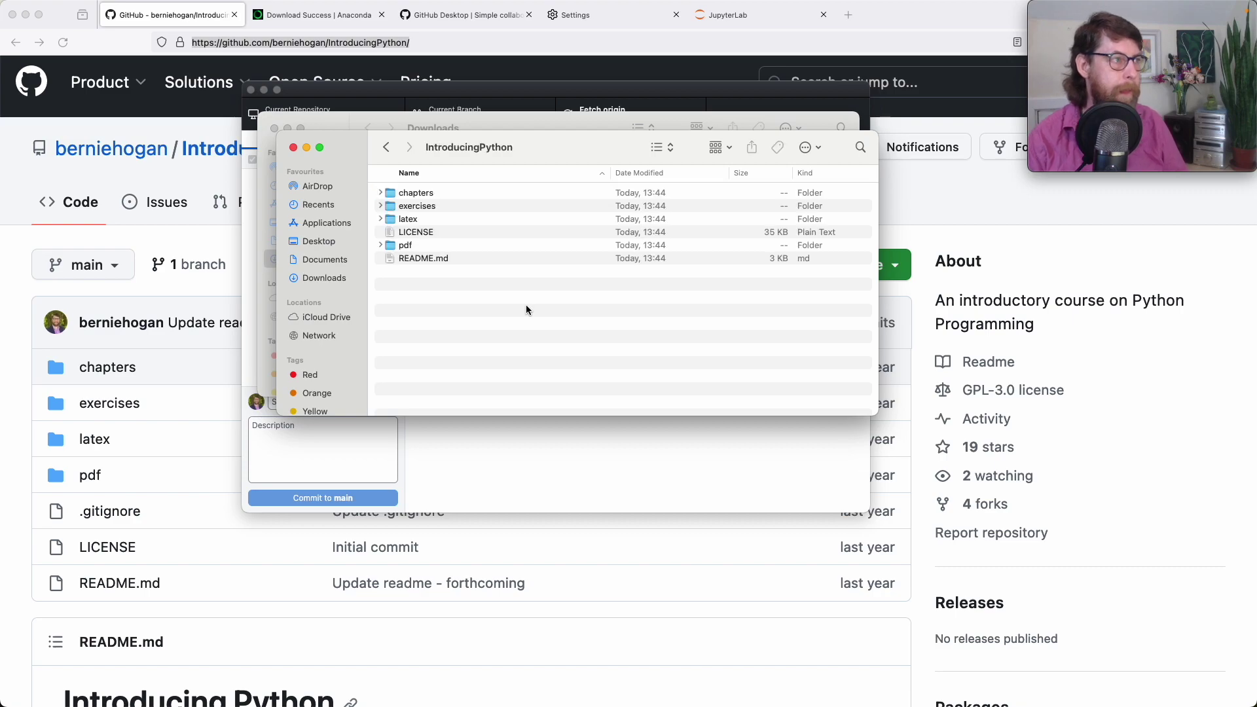
{"action": "left_click", "coordinate": [729, 13]}
{"action": "left_click", "coordinate": [17, 116]}
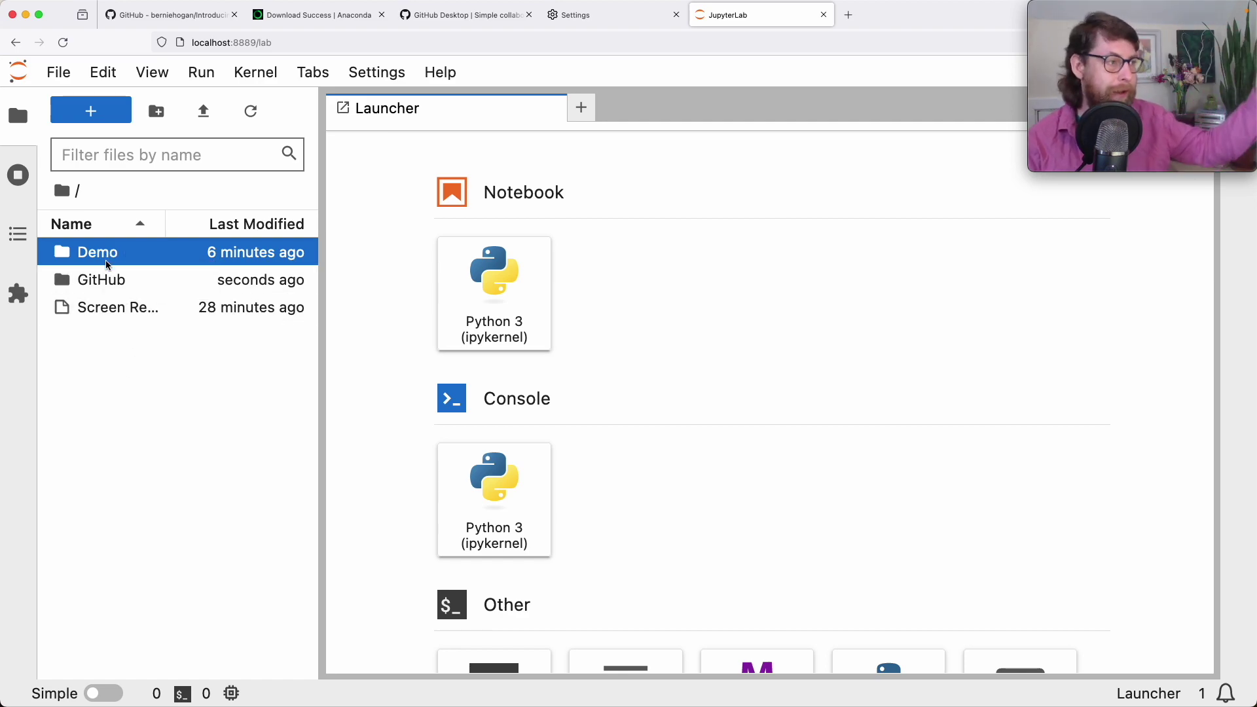
- Browse into GitHub/IntroducingPython/chapters and widen the file panel so full notebook names show
{"action": "double_click", "coordinate": [101, 280]}
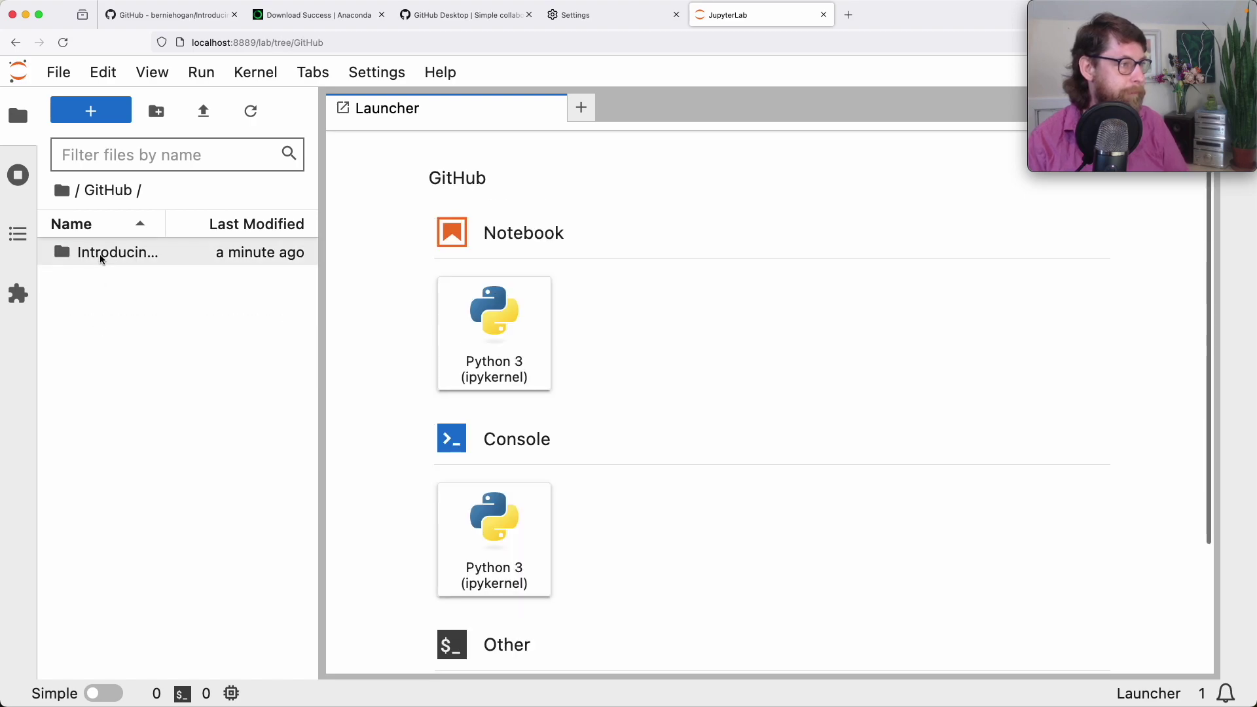
{"action": "double_click", "coordinate": [102, 257]}
{"action": "double_click", "coordinate": [128, 252]}
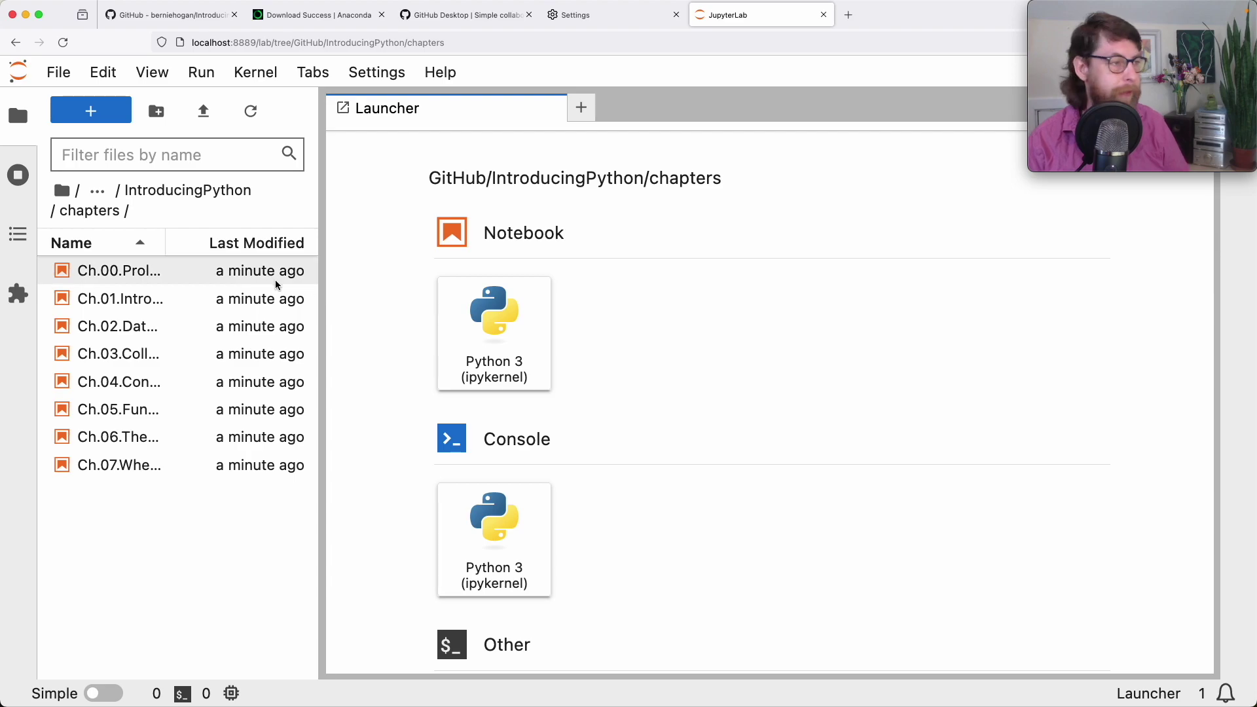
{"action": "right_click", "coordinate": [321, 275]}
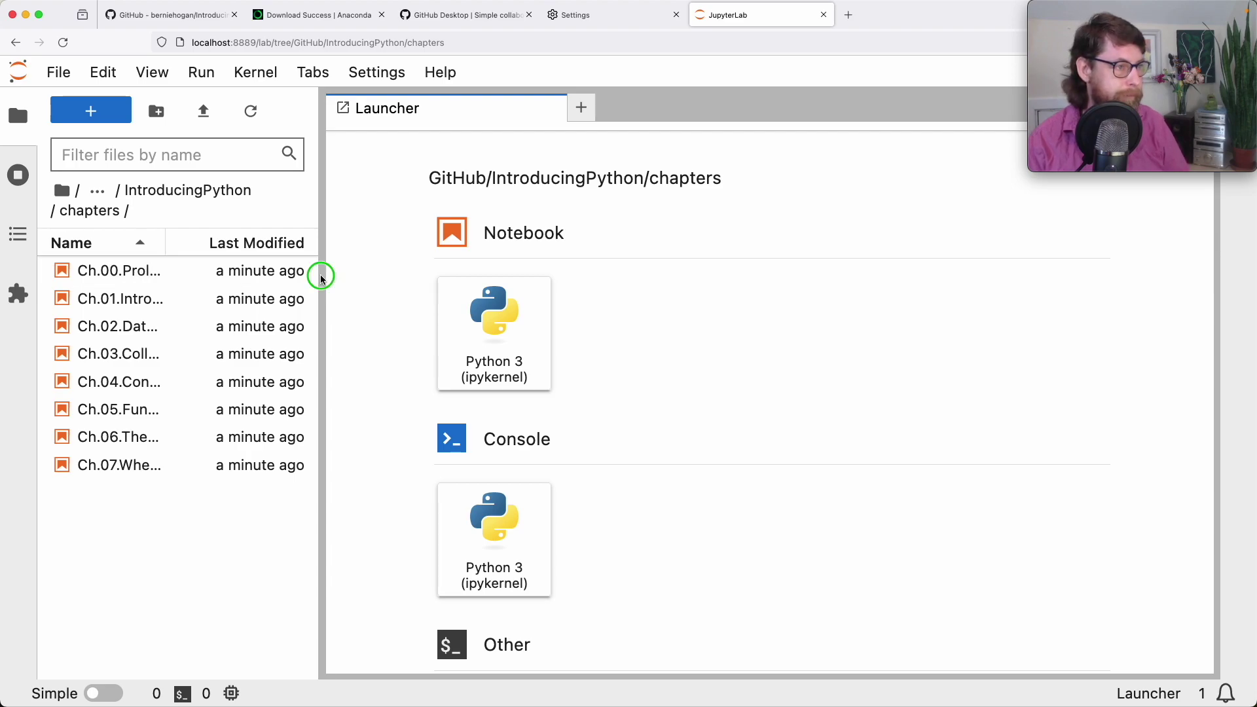
{"action": "left_click", "coordinate": [372, 227]}
{"action": "left_click", "coordinate": [164, 245]}
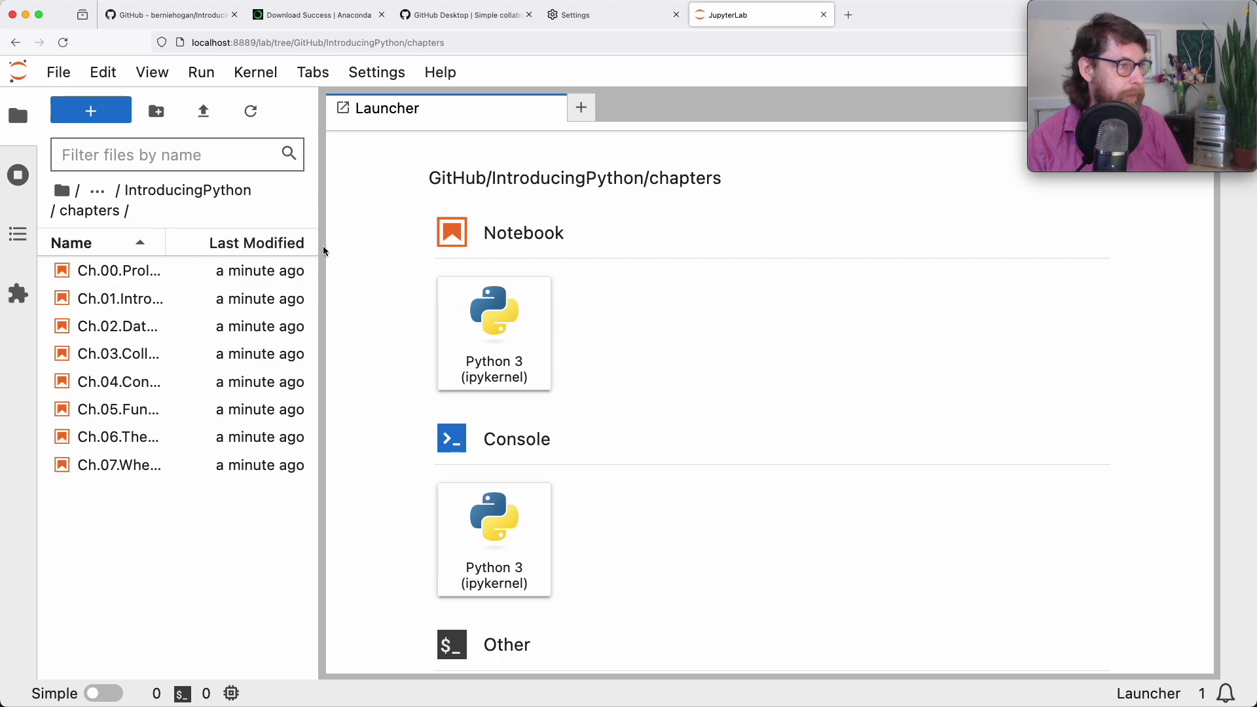
{"action": "left_click_drag", "start_coordinate": [322, 247], "coordinate": [398, 259]}
- Open Ch.00.Prologue.ipynb, scroll through it, and return to its Welcome! introduction
{"action": "double_click", "coordinate": [140, 254]}
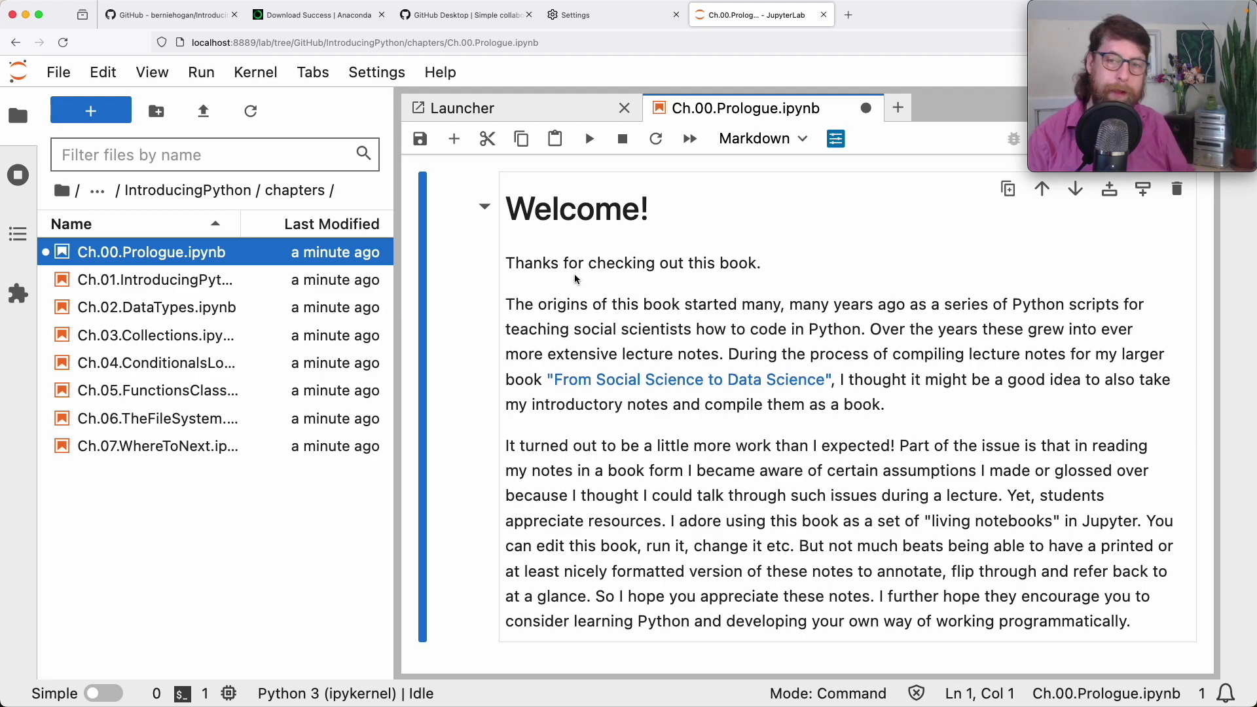
{"action": "scroll", "coordinate": [575, 279], "scroll_direction": "down", "scroll_amount": 5}
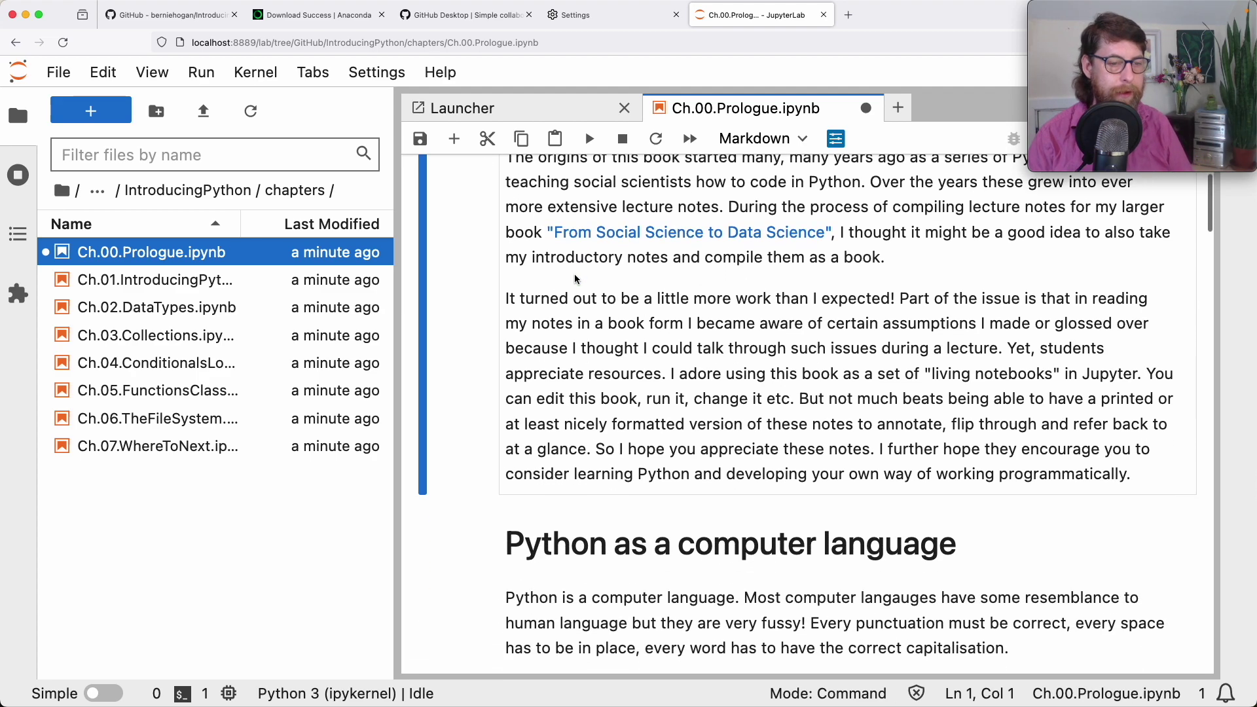
{"action": "scroll", "coordinate": [576, 279], "scroll_direction": "down", "scroll_amount": 10}
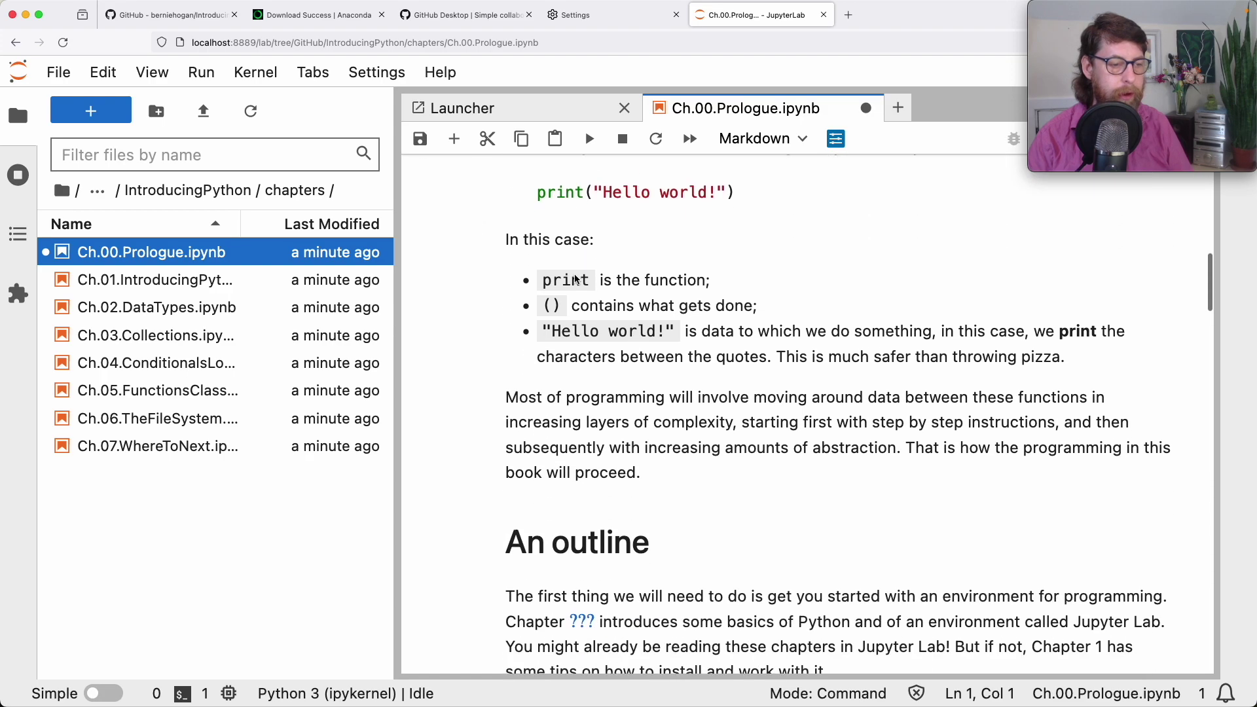
{"action": "scroll", "coordinate": [575, 279], "scroll_direction": "down", "scroll_amount": 11}
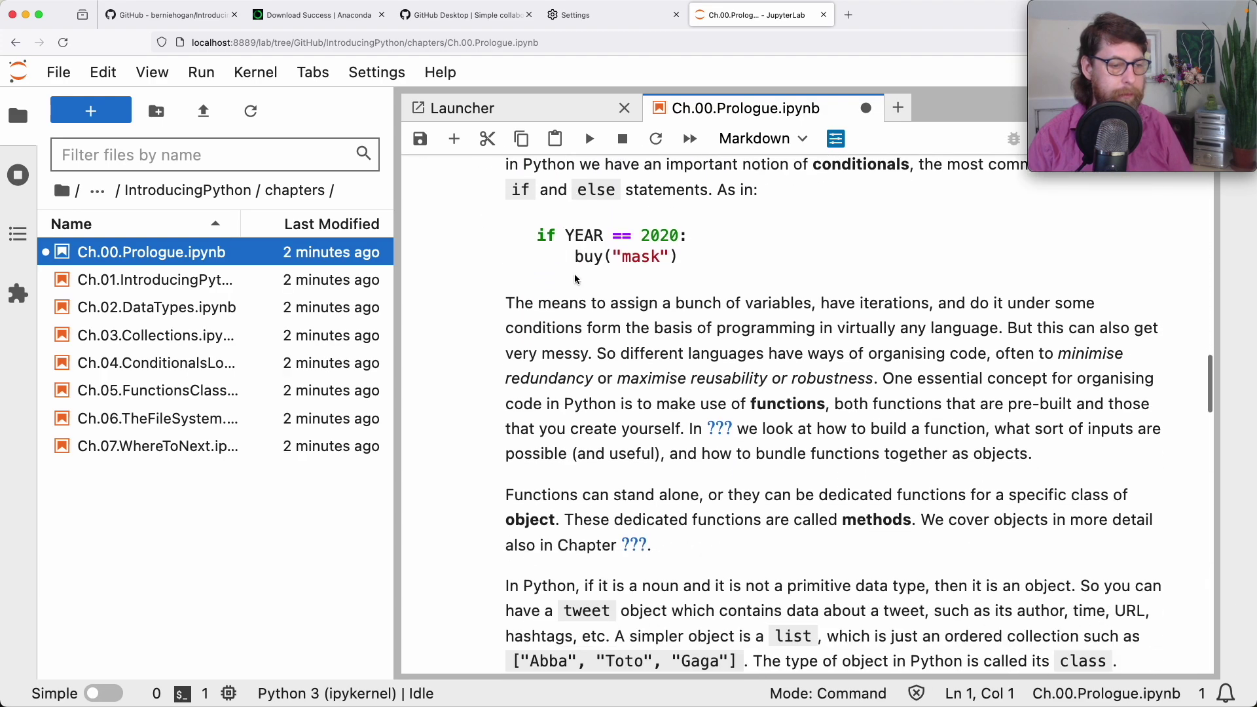
{"action": "scroll", "coordinate": [575, 278], "scroll_direction": "up", "scroll_amount": 20}
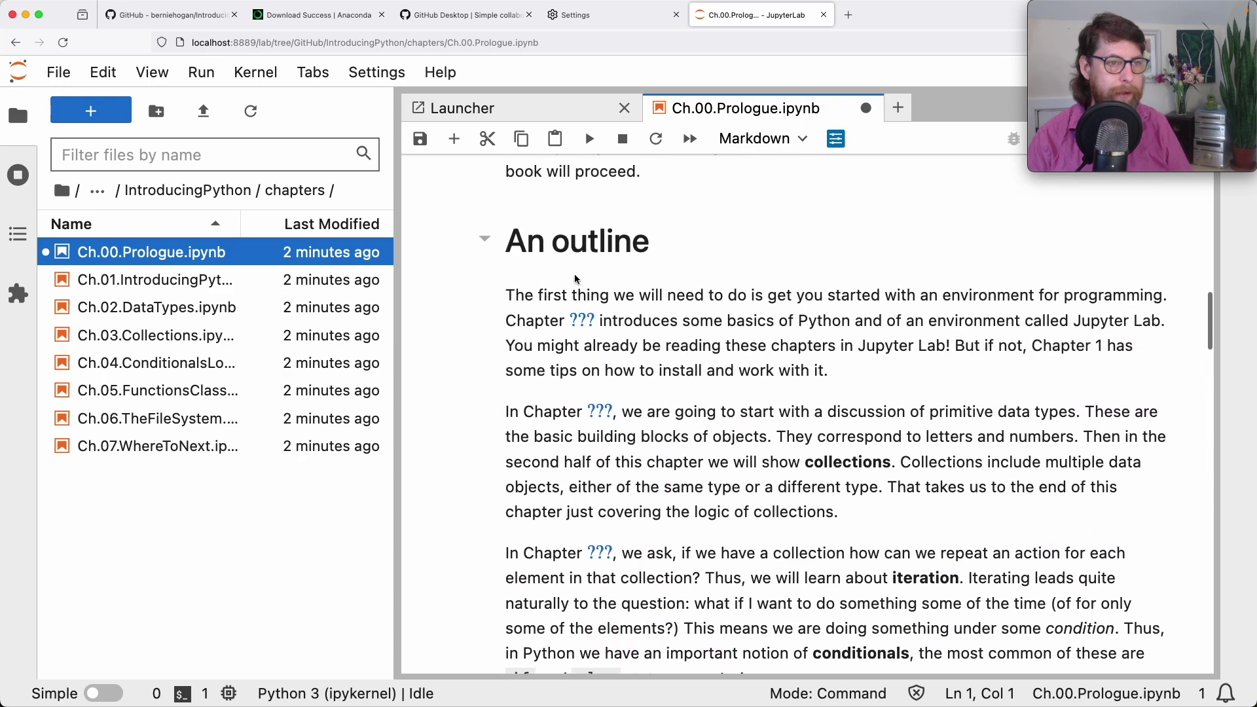
{"action": "scroll", "coordinate": [576, 279], "scroll_direction": "up", "scroll_amount": 7}
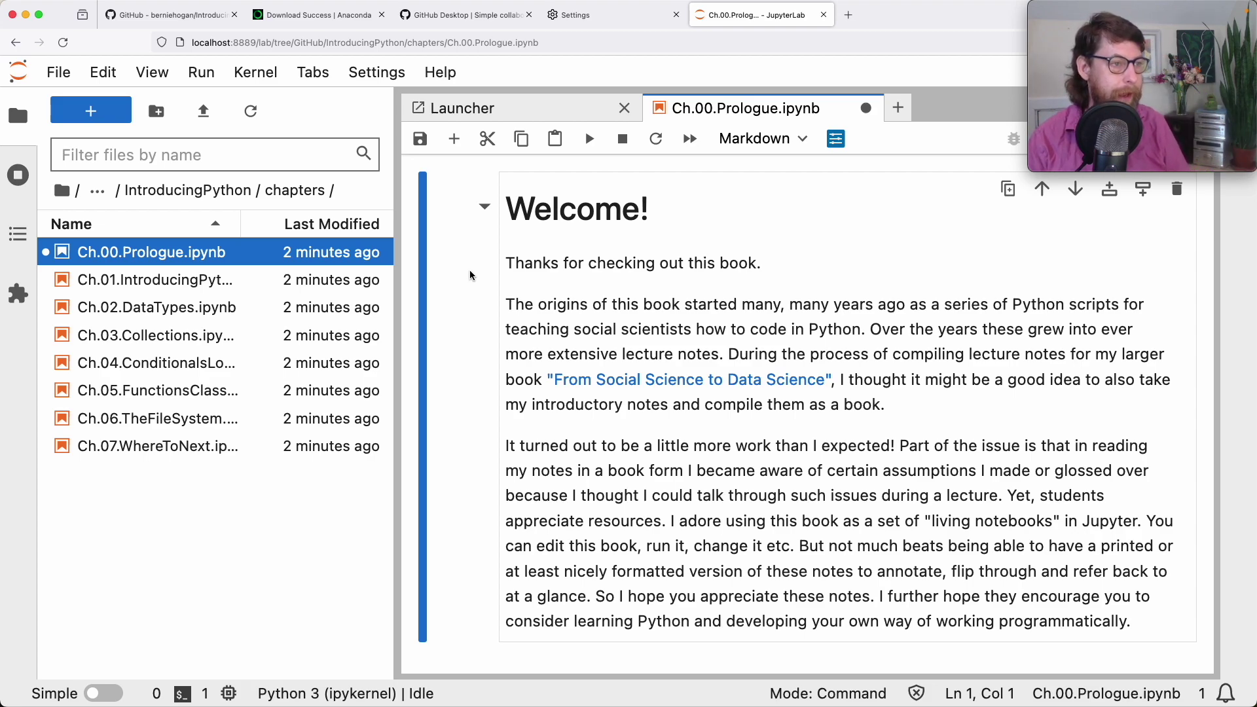
{"action": "double_click", "coordinate": [216, 275]}
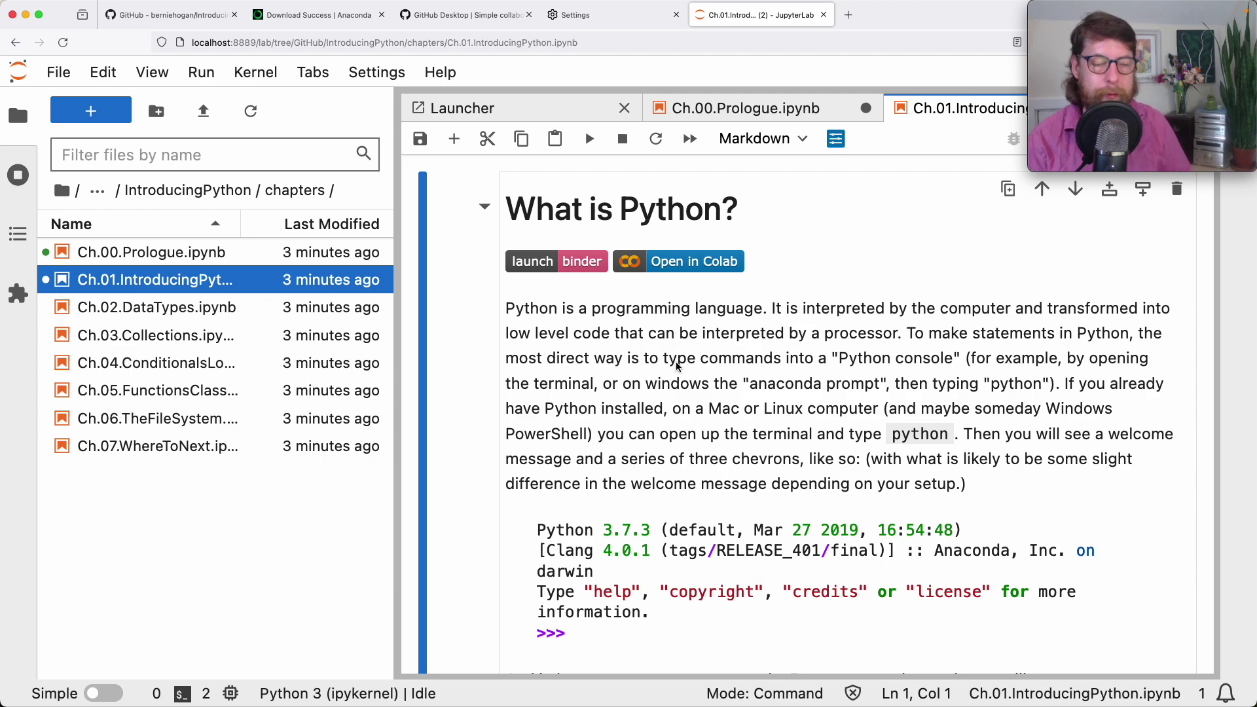
{"action": "scroll", "coordinate": [677, 366], "scroll_direction": "down", "scroll_amount": 1}
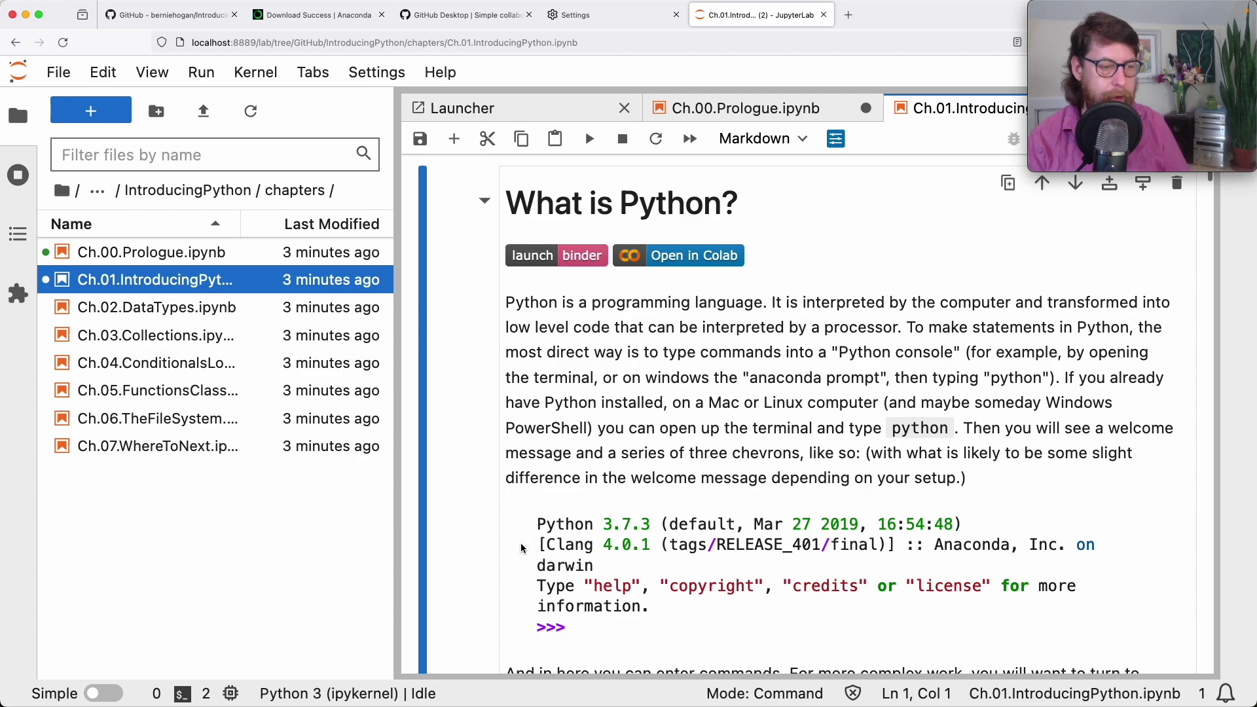
{"action": "scroll", "coordinate": [515, 554], "scroll_direction": "down", "scroll_amount": 2}
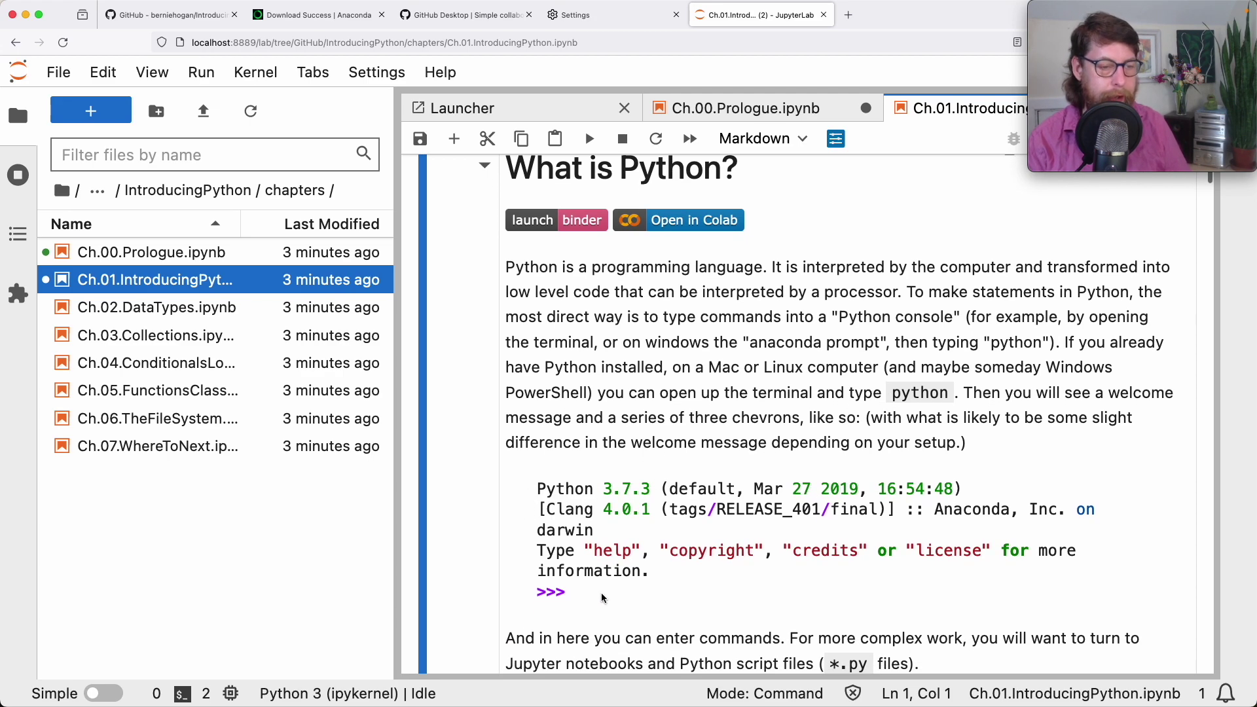
{"action": "scroll", "coordinate": [599, 589], "scroll_direction": "down", "scroll_amount": 5}
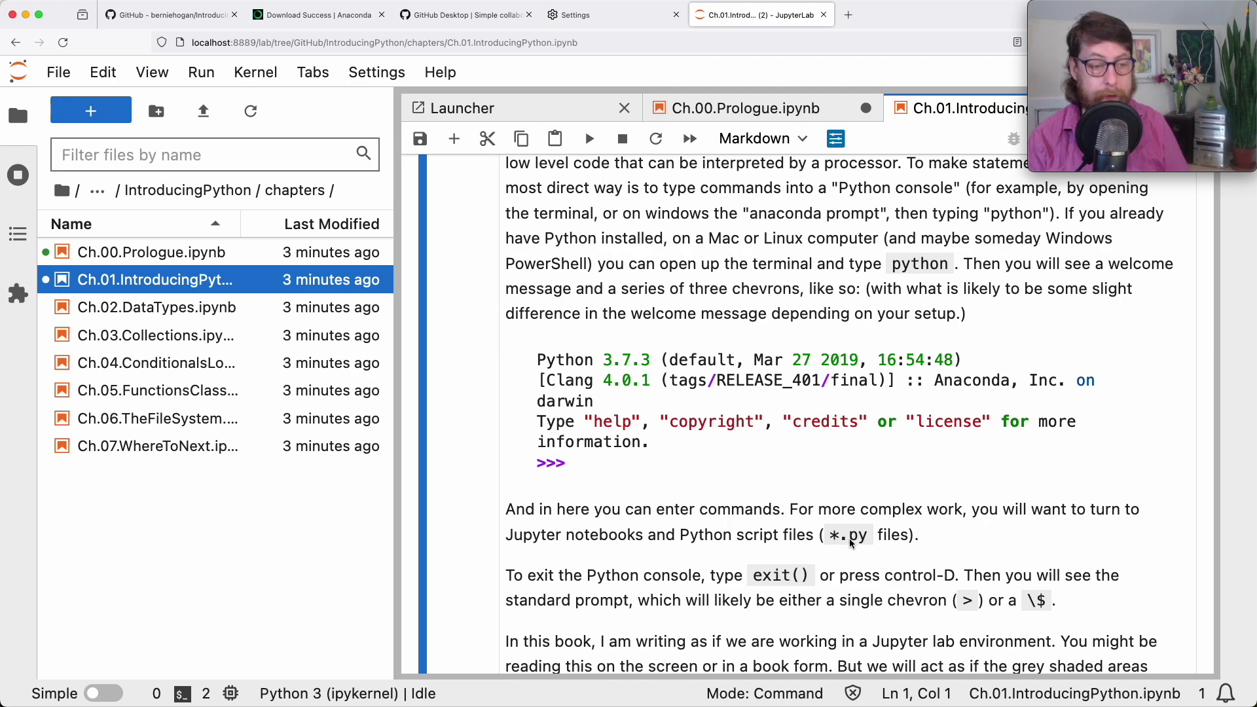
{"action": "scroll", "coordinate": [788, 511], "scroll_direction": "down", "scroll_amount": 3}
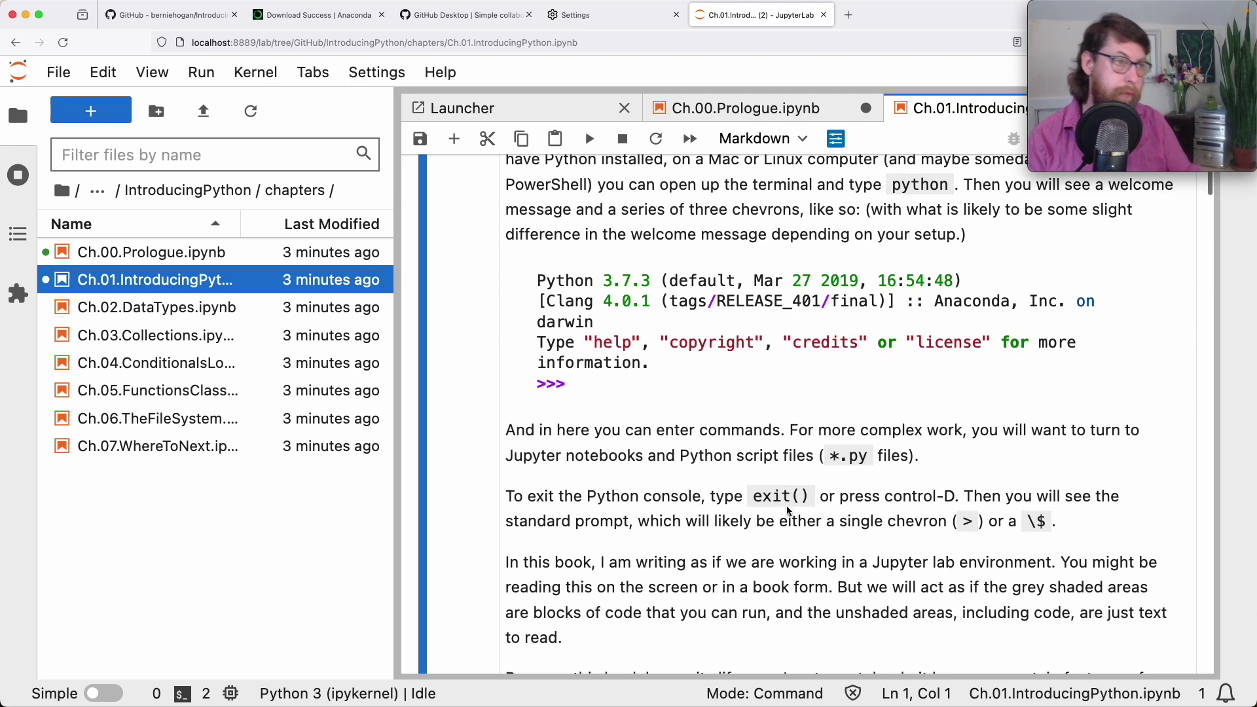
{"action": "scroll", "coordinate": [789, 511], "scroll_direction": "up", "scroll_amount": 10}
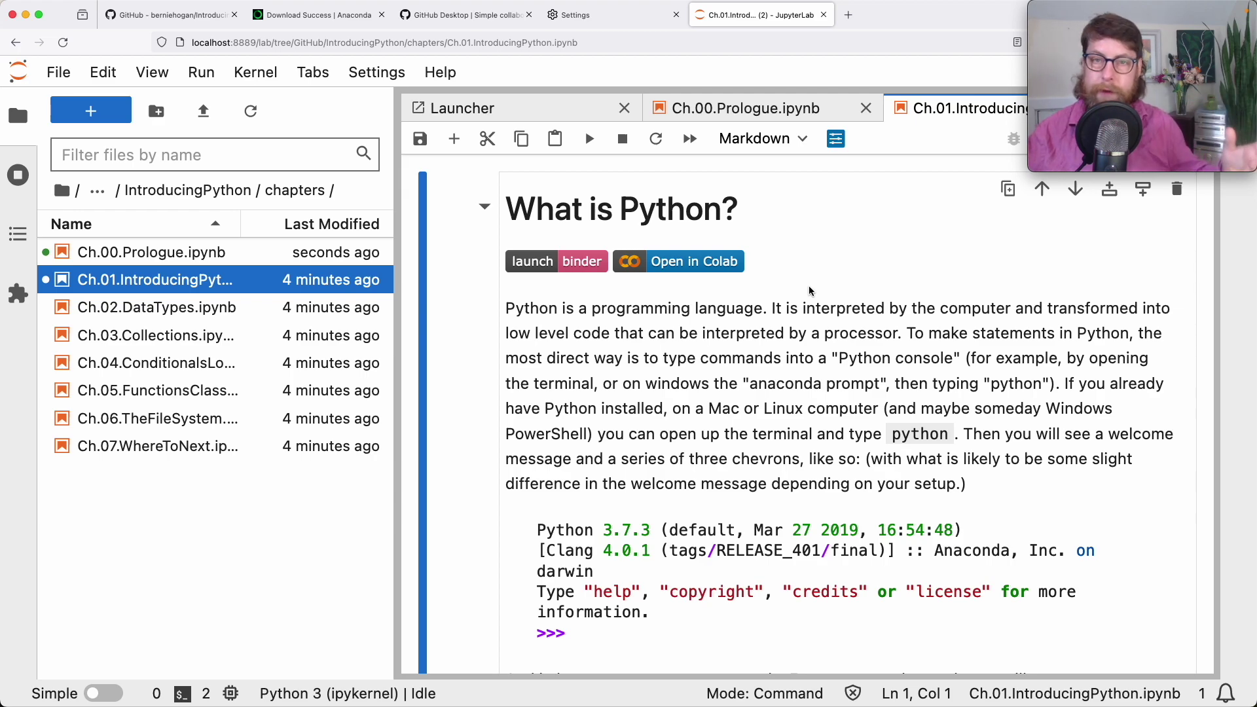
{"action": "scroll", "coordinate": [808, 286], "scroll_direction": "down", "scroll_amount": 1}
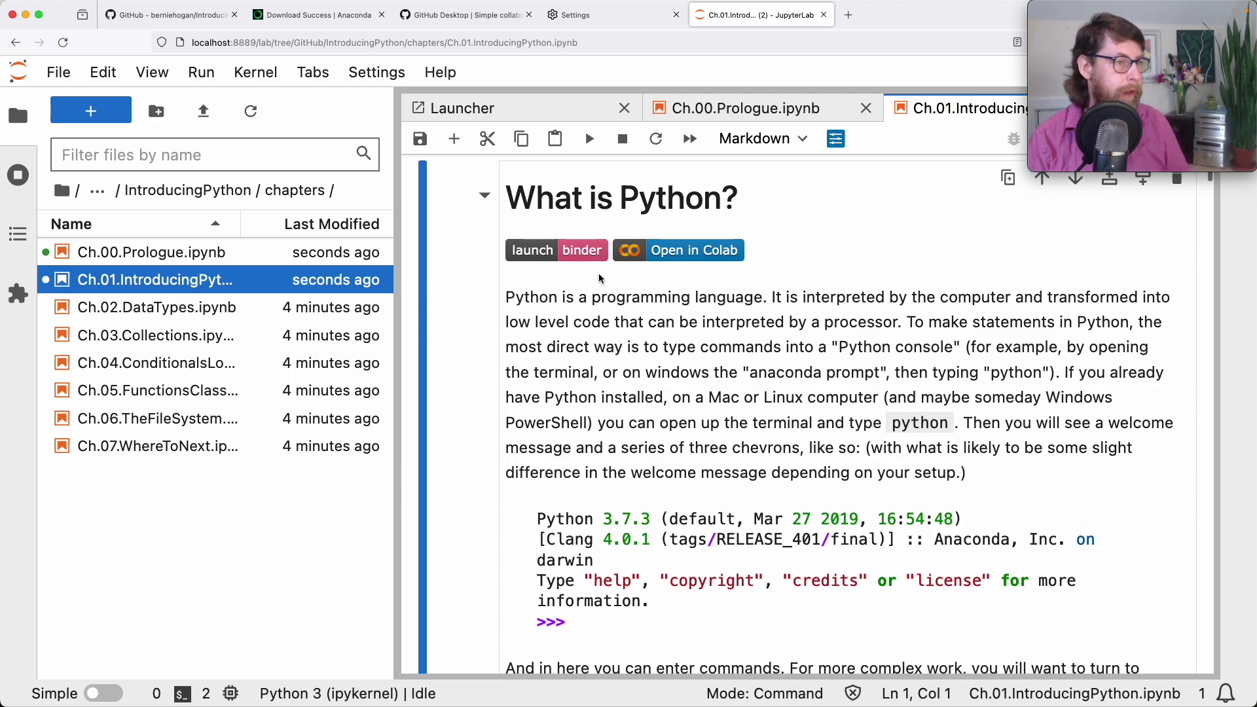
{"action": "left_click", "coordinate": [186, 249]}
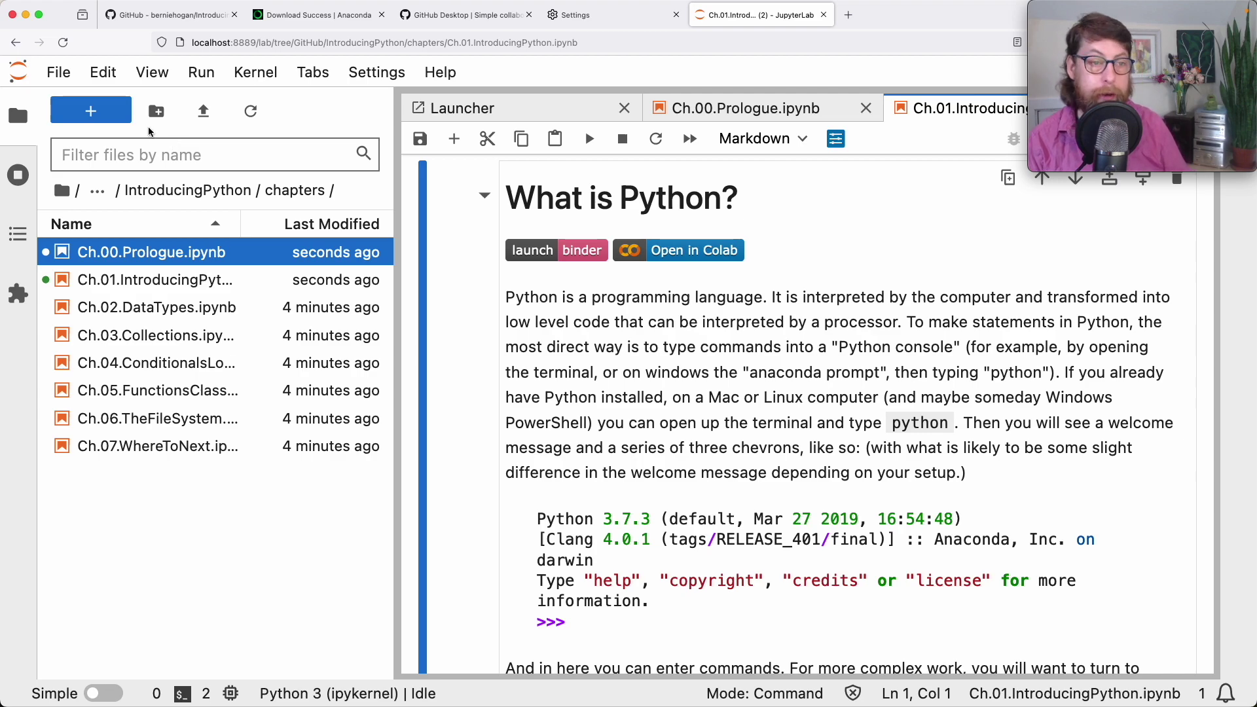
- Create a new Python 3 (ipykernel) notebook, Untitled.ipynb, from a new Launcher
{"action": "left_click", "coordinate": [106, 118]}
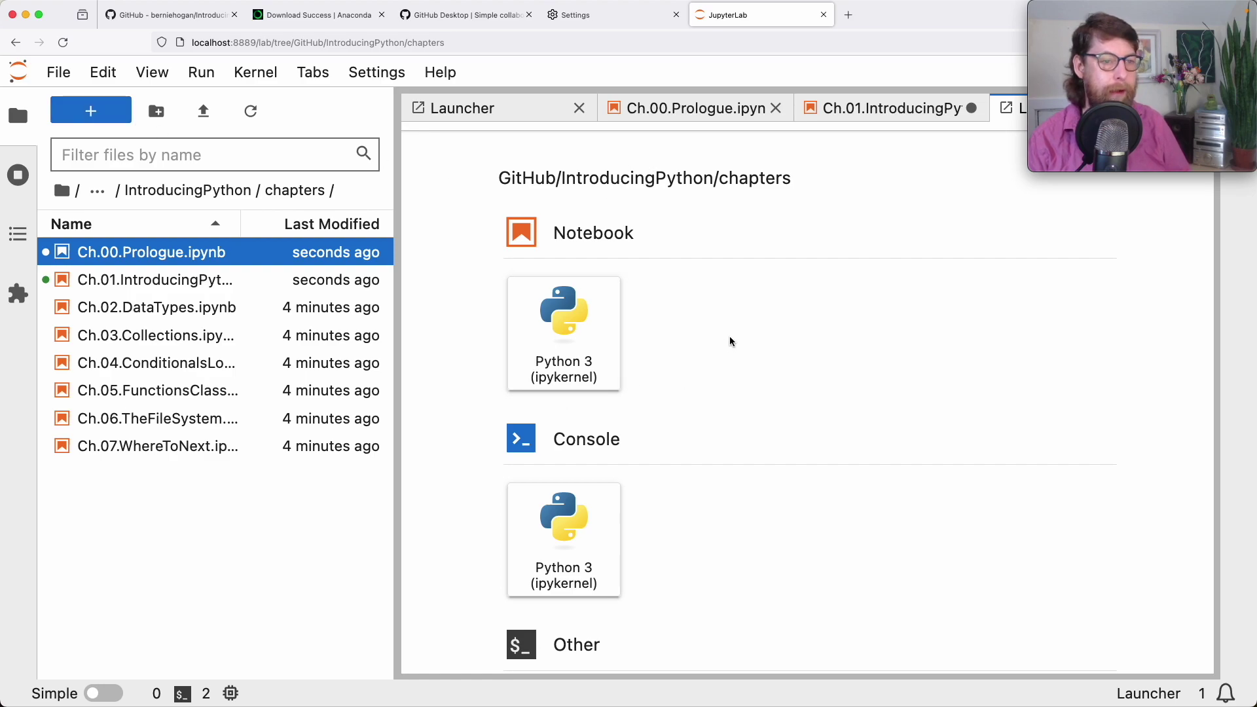
{"action": "scroll", "coordinate": [742, 323], "scroll_direction": "down", "scroll_amount": 5}
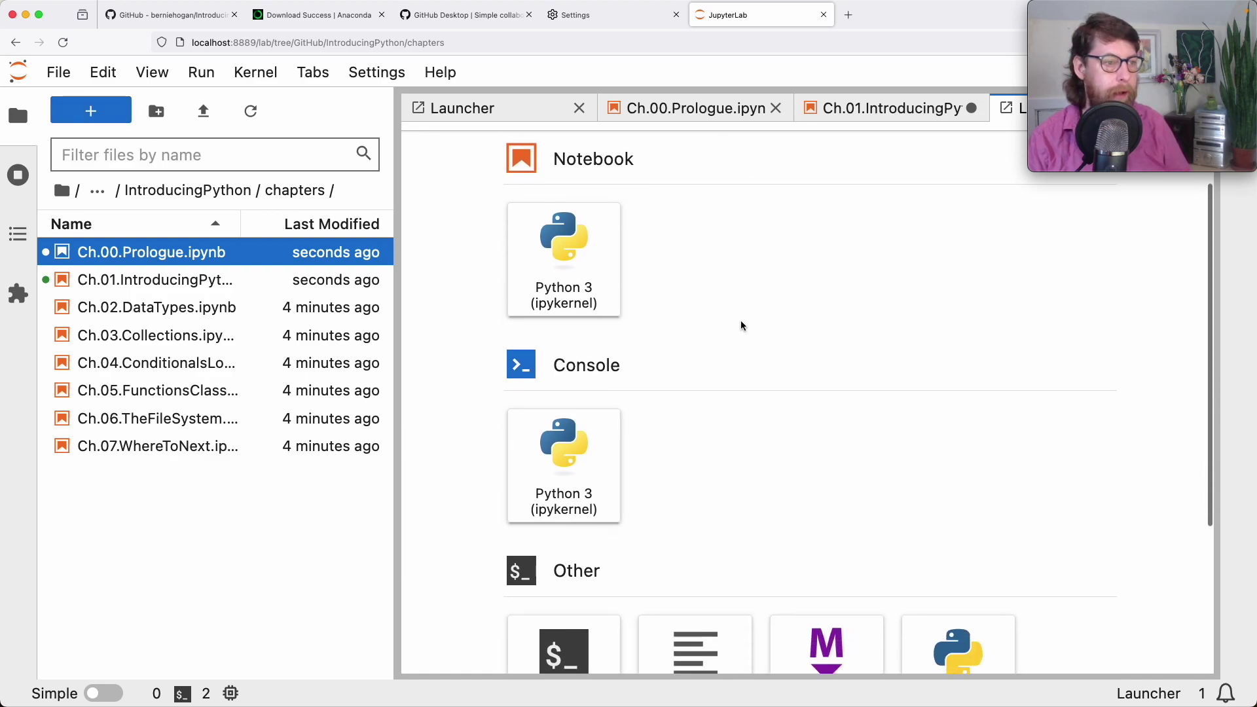
{"action": "scroll", "coordinate": [741, 320], "scroll_direction": "down", "scroll_amount": 3}
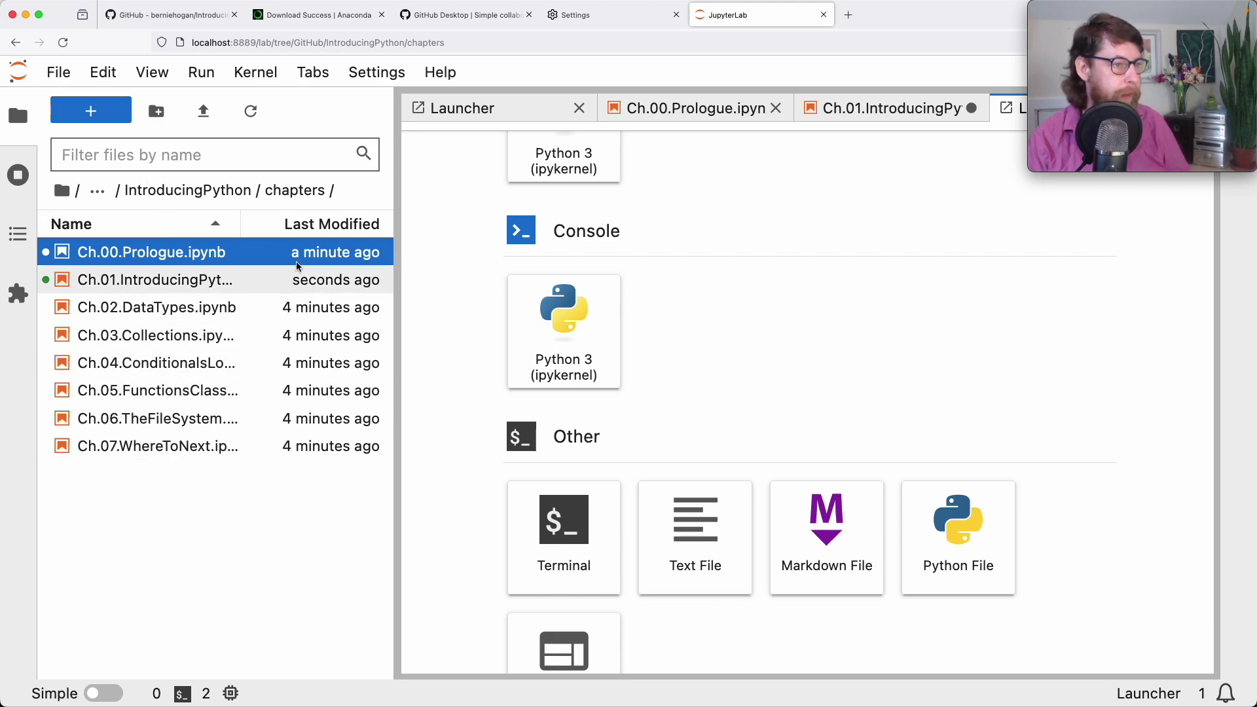
{"action": "scroll", "coordinate": [513, 313], "scroll_direction": "up", "scroll_amount": 5}
{"action": "left_click", "coordinate": [563, 253]}
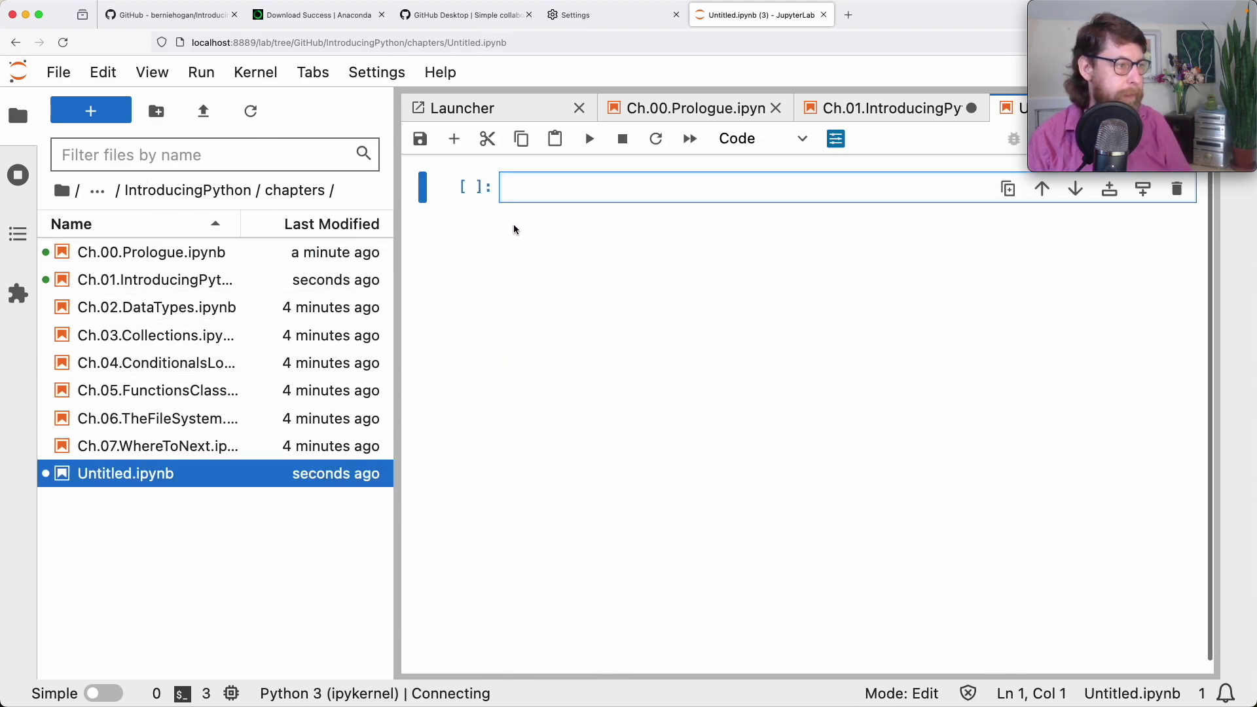
- Save Untitled.ipynb under the name scratch_code_examples and select it in the file list
{"action": "right_click", "coordinate": [121, 479]}
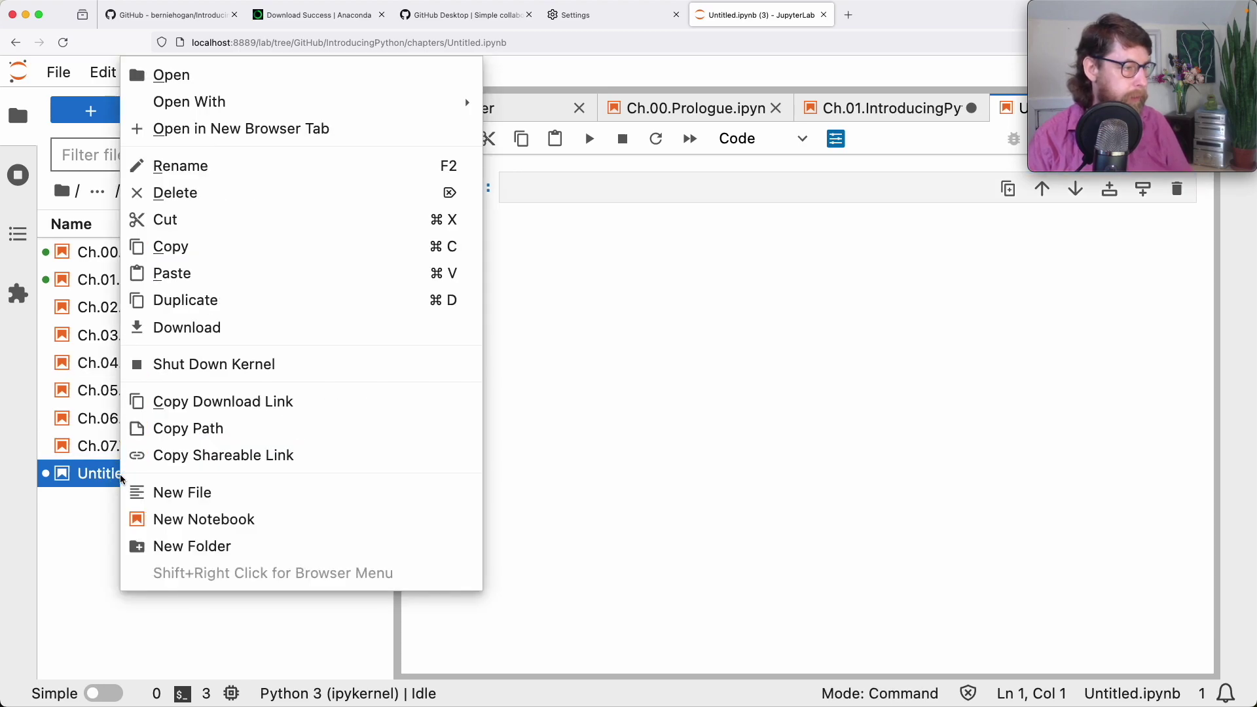
{"action": "left_click", "coordinate": [647, 365]}
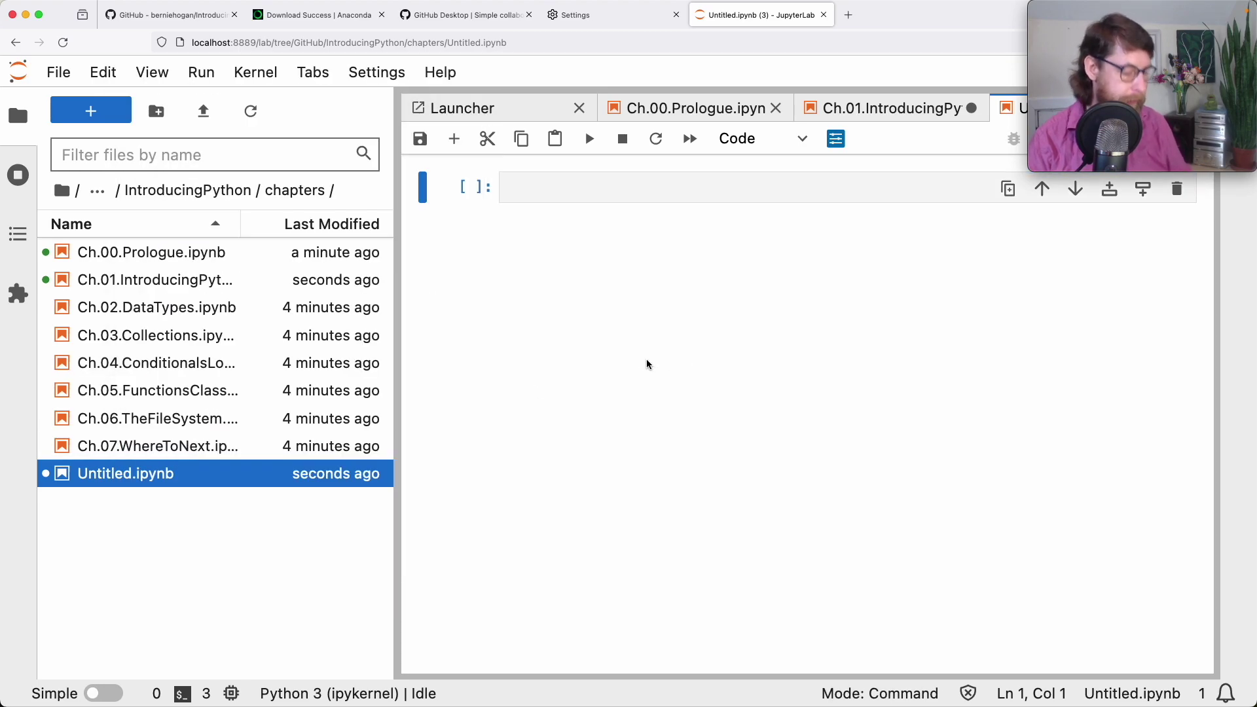
{"action": "key", "text": "super+s"}
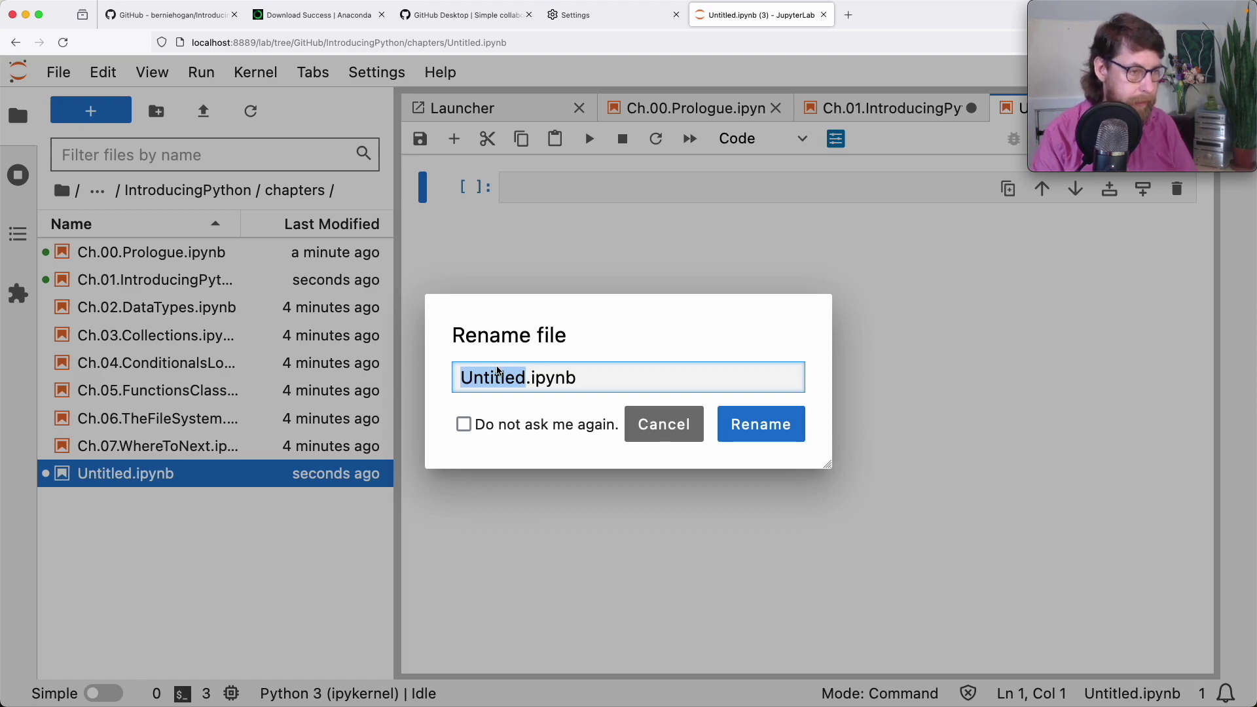
{"action": "type", "text": "scratch_"}
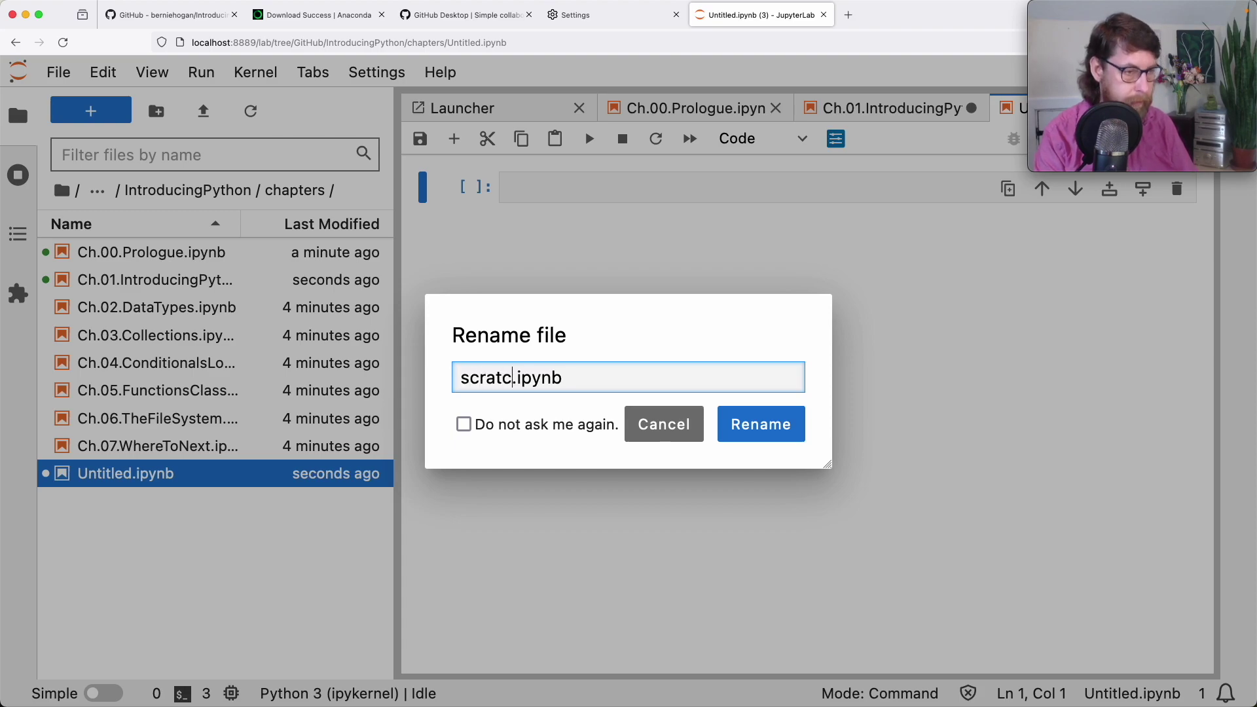
{"action": "type", "text": "code_ex"}
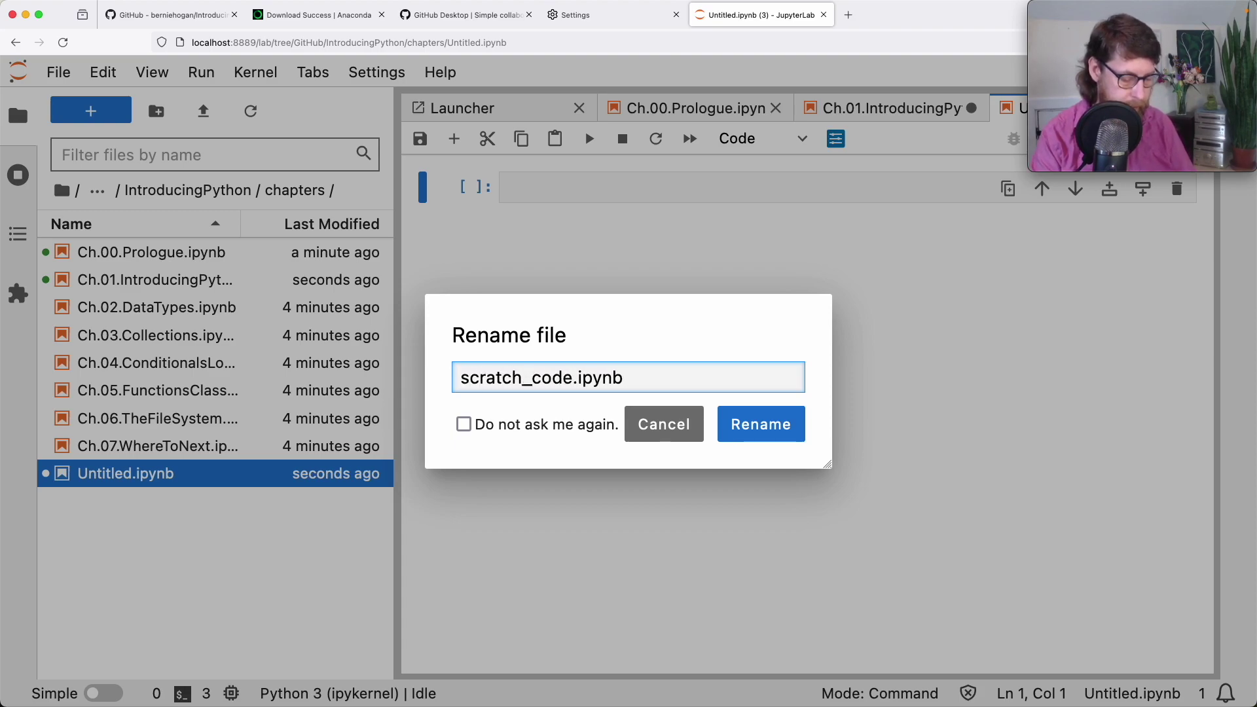
{"action": "type", "text": "amples"}
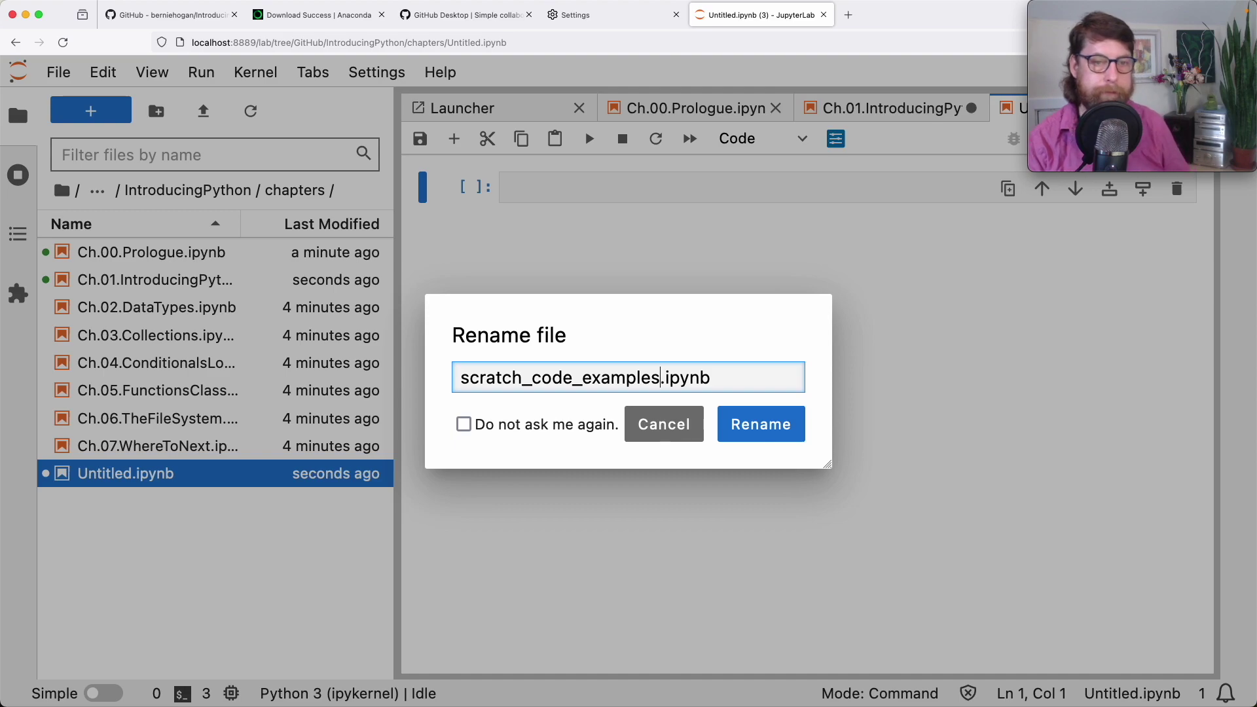
{"action": "left_click", "coordinate": [743, 425]}
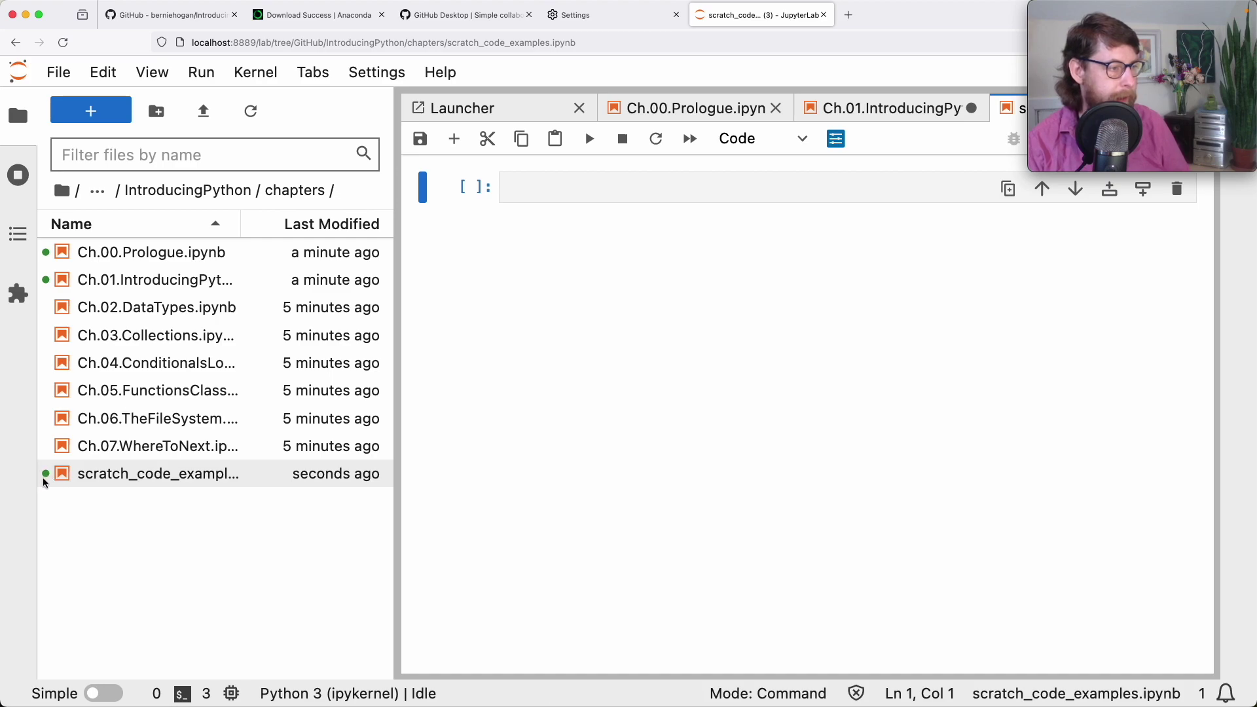
{"action": "left_click", "coordinate": [102, 475]}
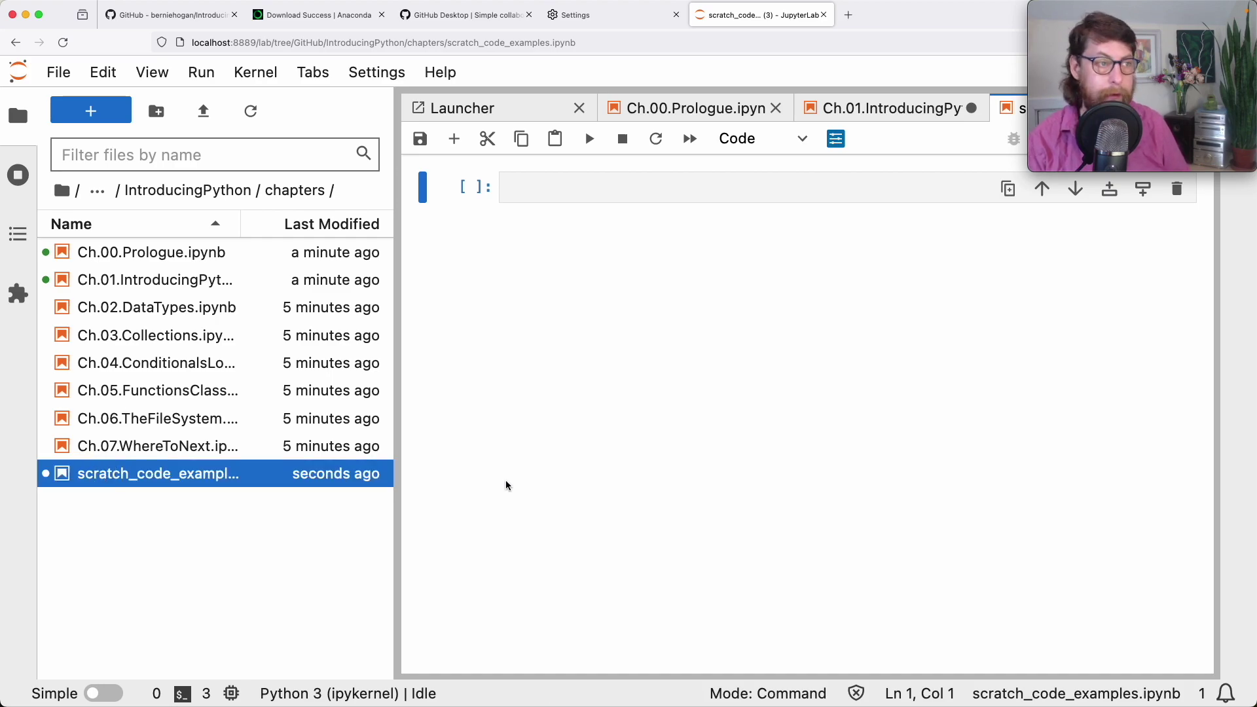
- Run print("Hello everyone") in the first cell, which outputs Hello everyone
{"action": "left_click", "coordinate": [542, 188]}
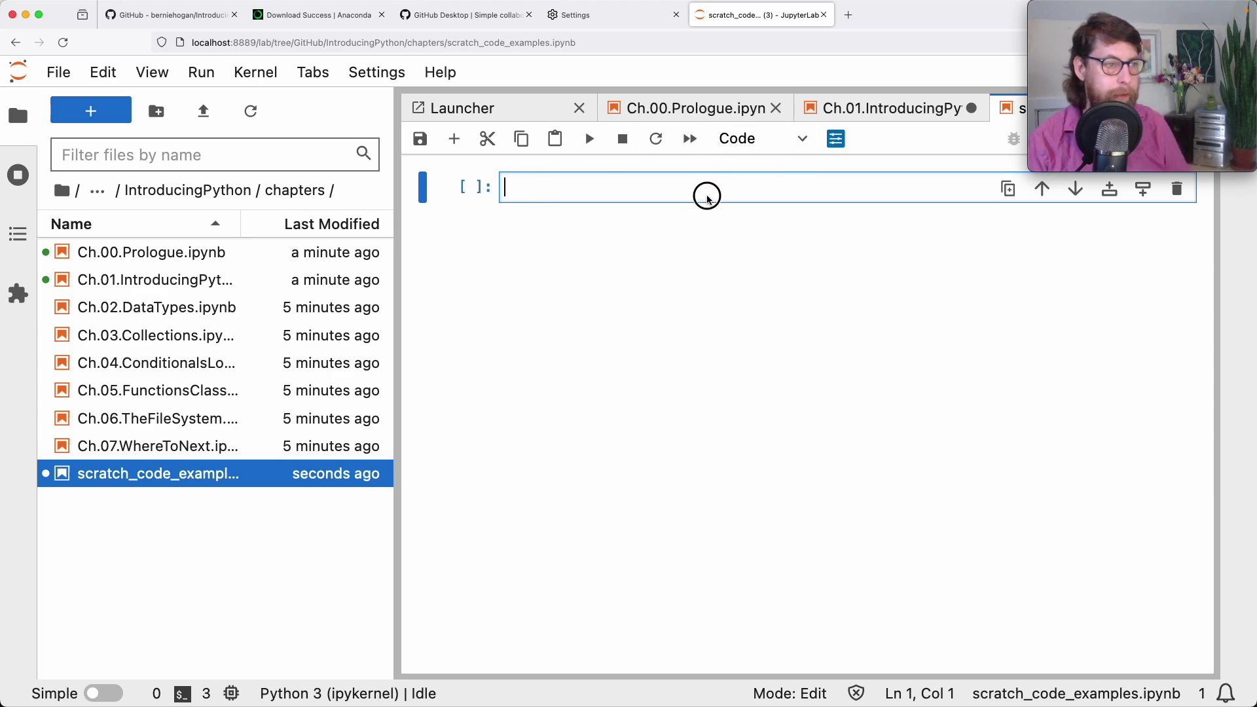
{"action": "type", "text": "print(\"Hell"}
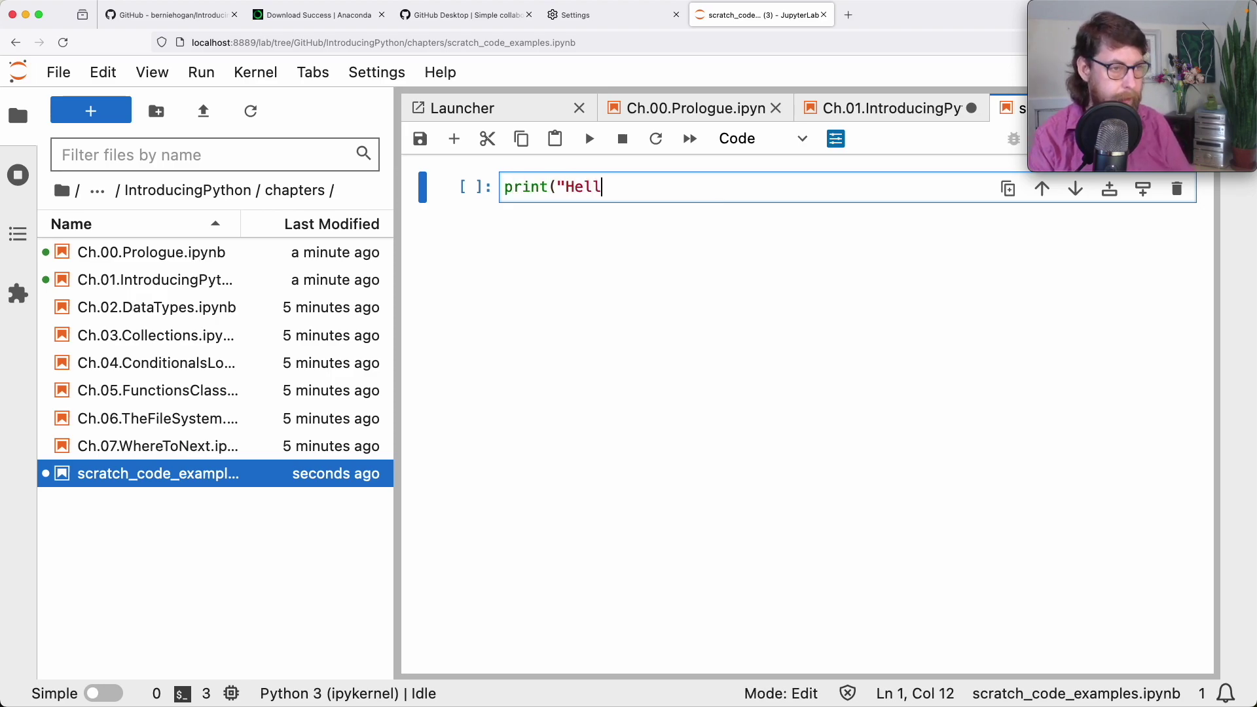
{"action": "type", "text": "o everyone\")"}
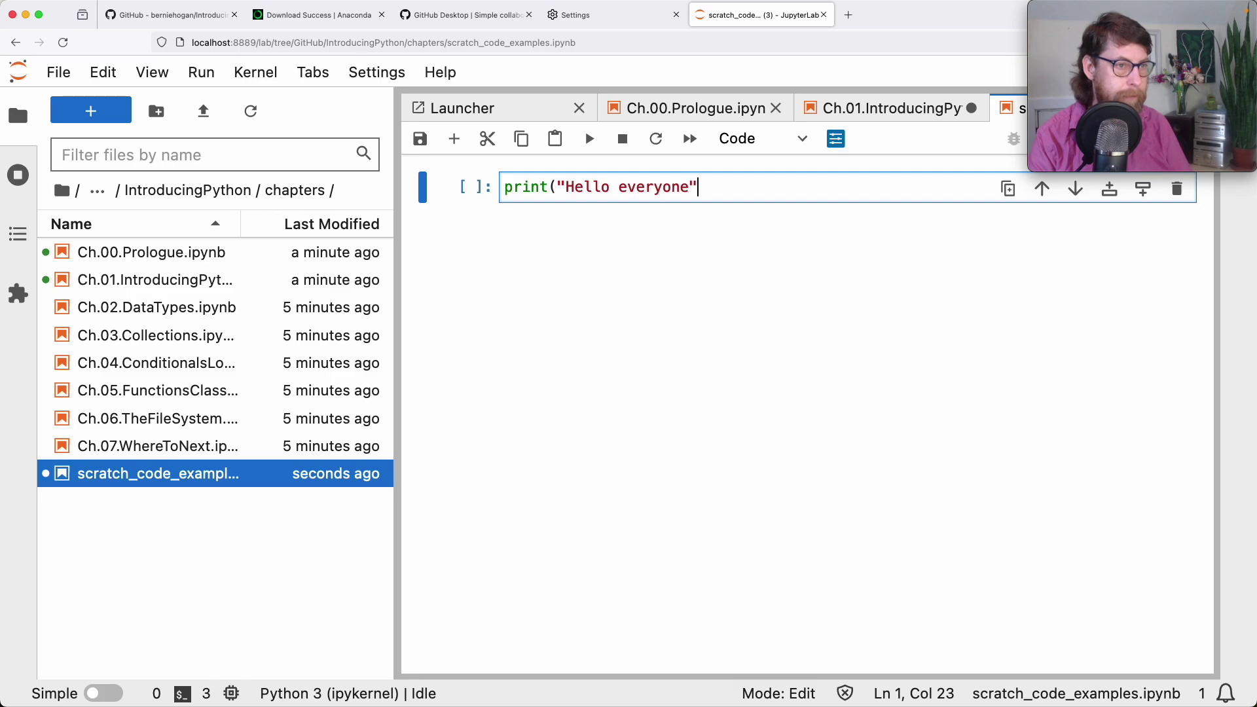
{"action": "key", "text": "shift+Return"}
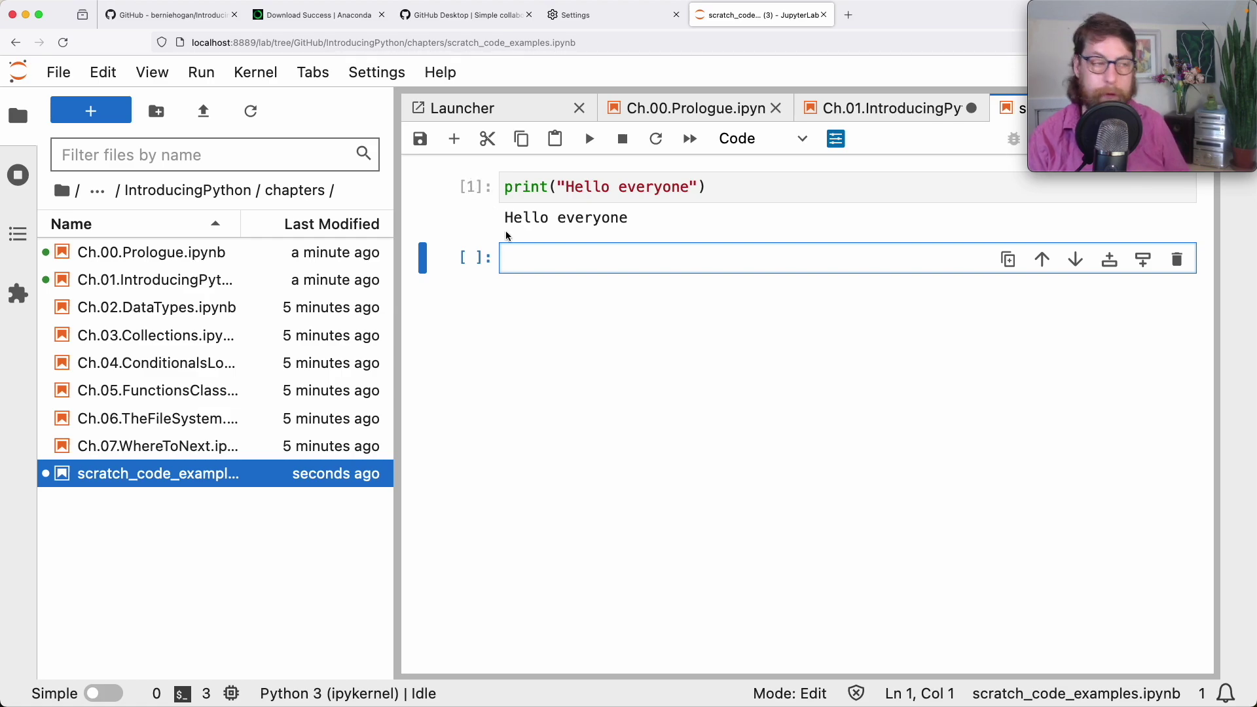
- Run x = 3, then print(x) in the next cell, which outputs 3
{"action": "type", "text": "x = 3"}
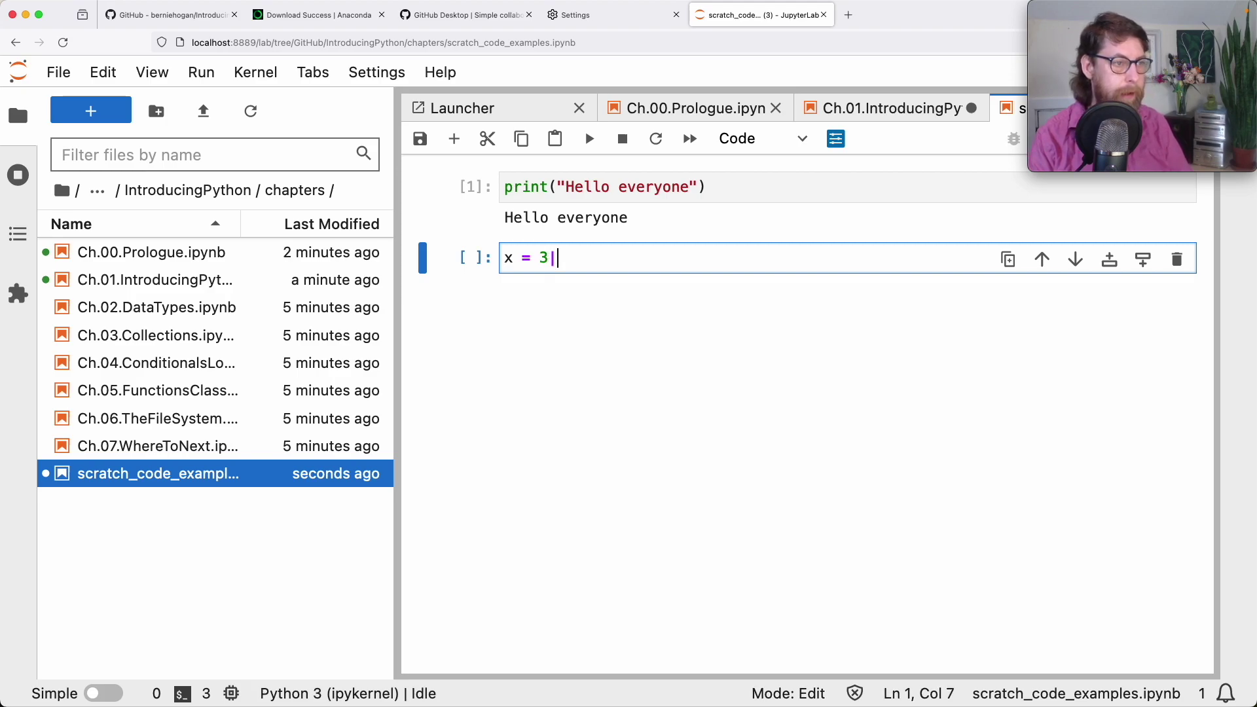
{"action": "key", "text": "BackSpace"}
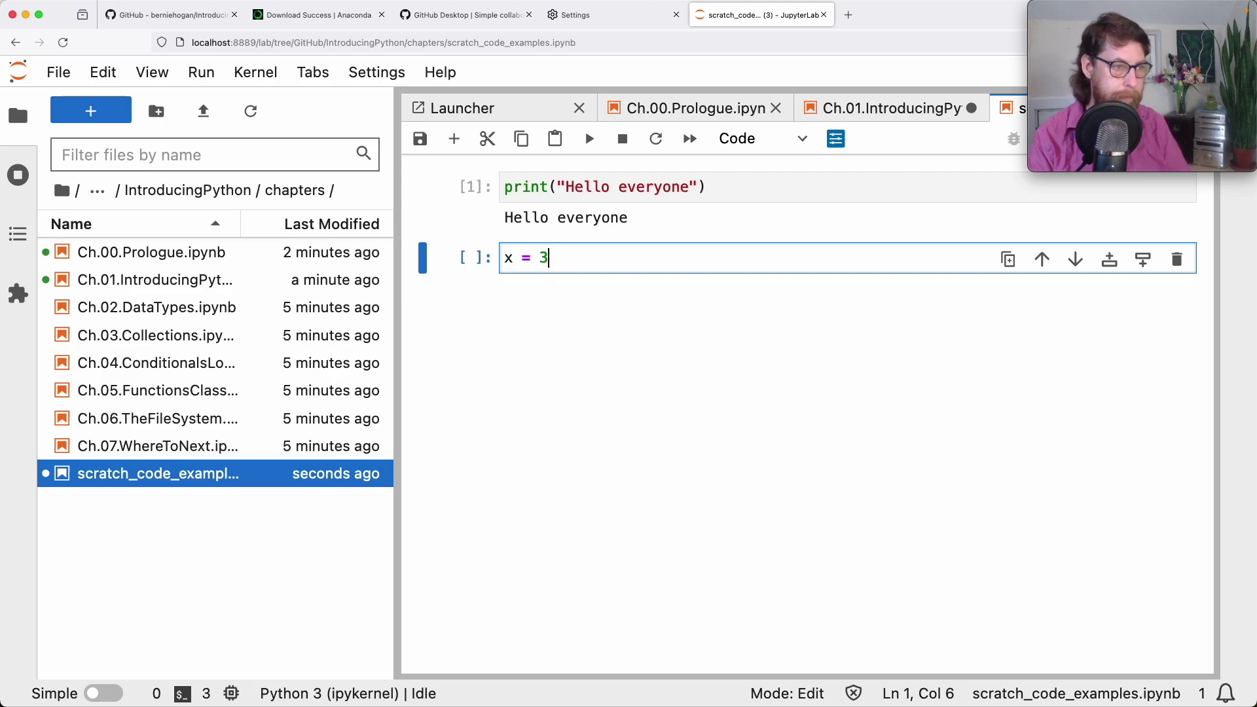
{"action": "key", "text": "shift+Return"}
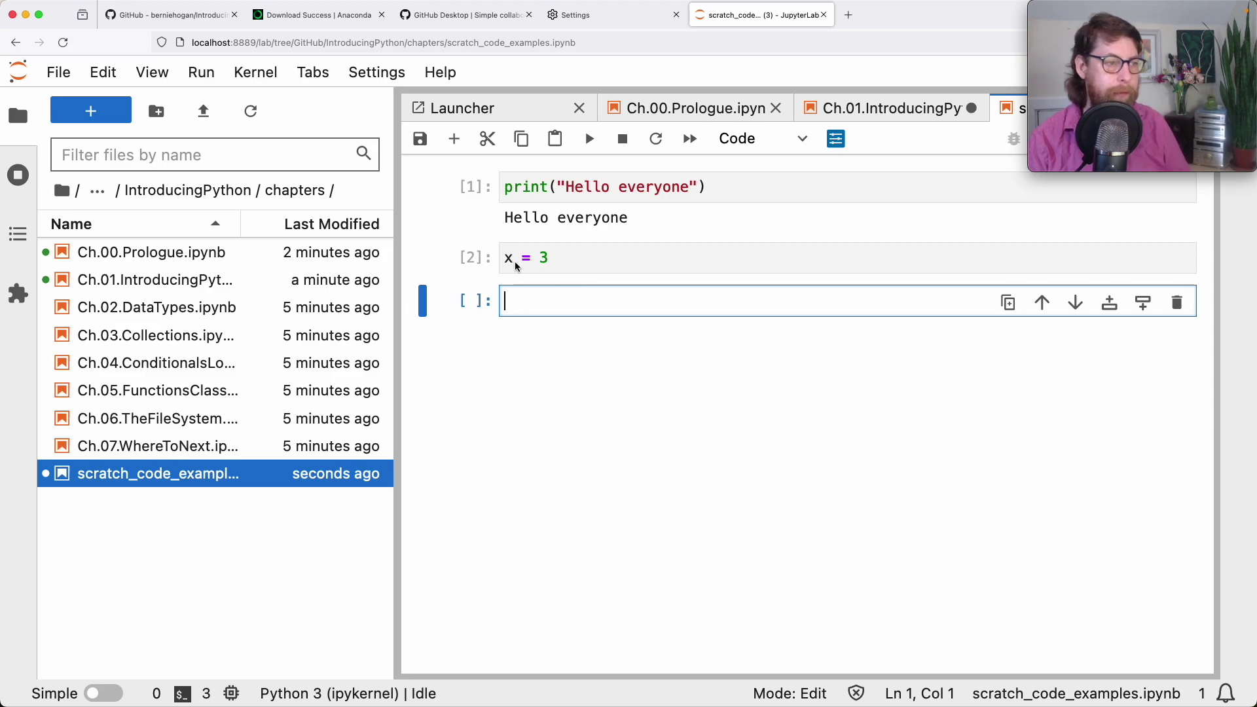
{"action": "type", "text": "print(x)"}
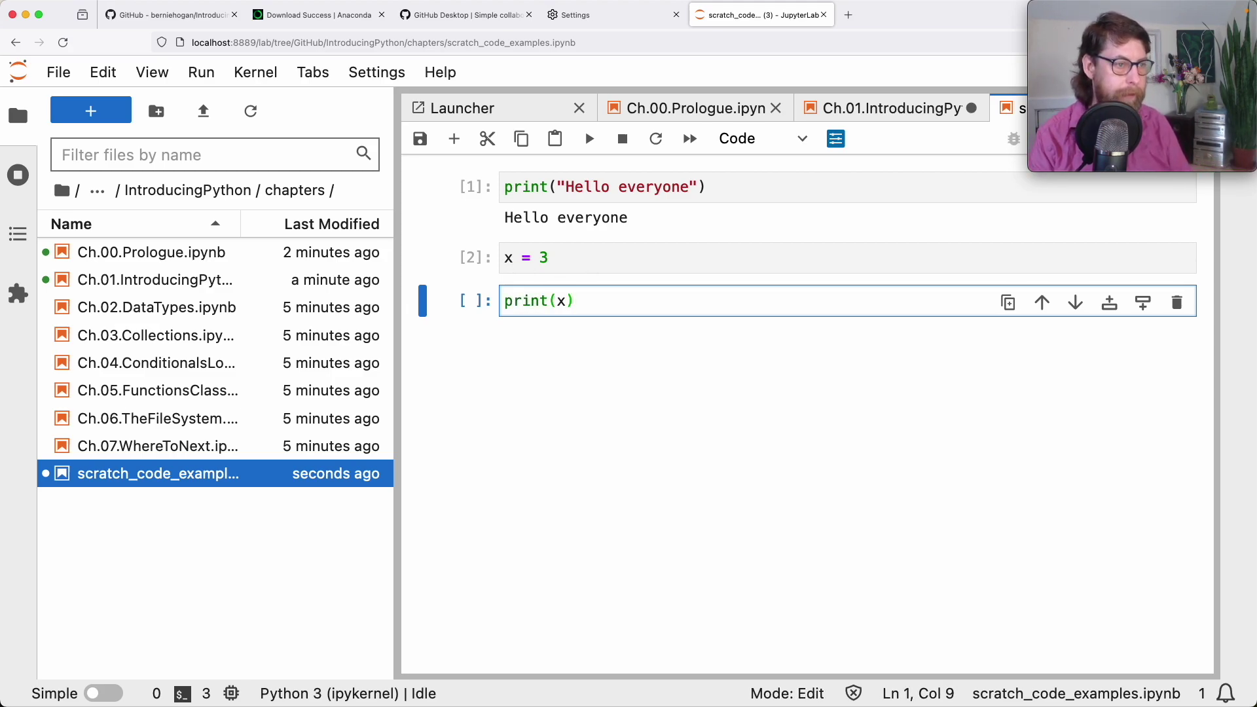
{"action": "key", "text": "shift+Return"}
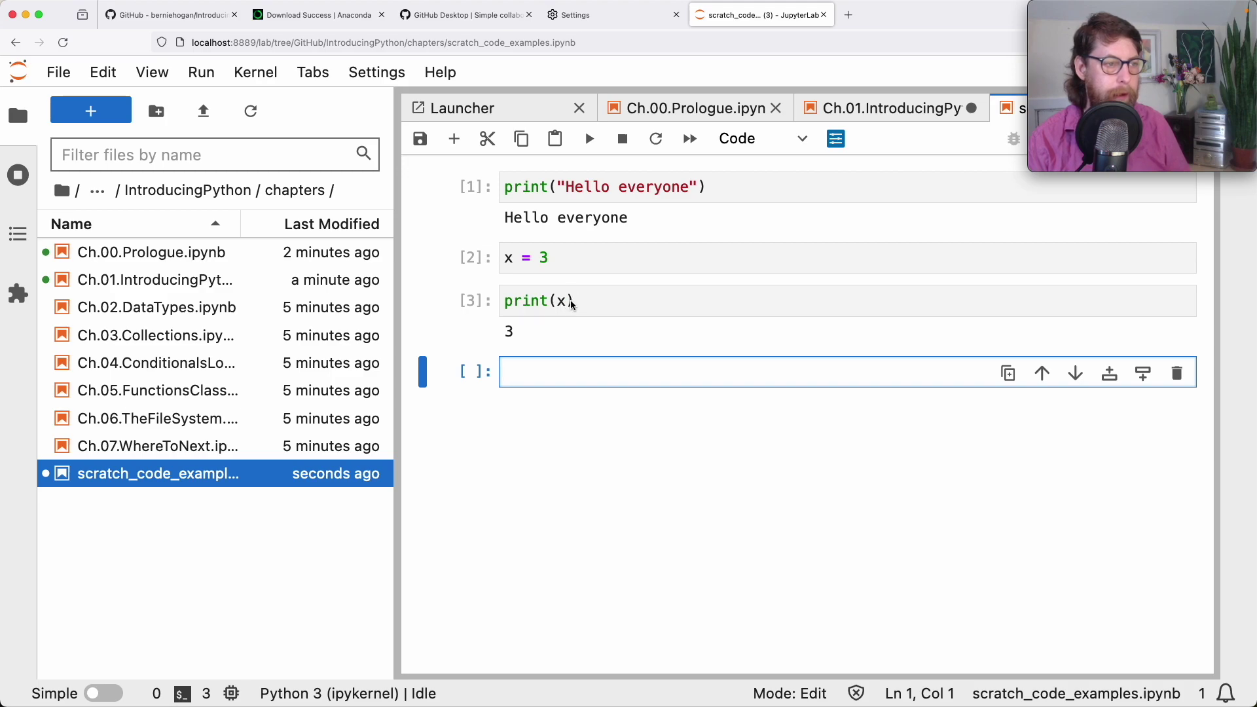
- Select the word print in the print(x) cell, then return focus to the empty cell below
{"action": "left_click", "coordinate": [517, 302]}
{"action": "double_click", "coordinate": [520, 302]}
{"action": "left_click", "coordinate": [533, 371]}
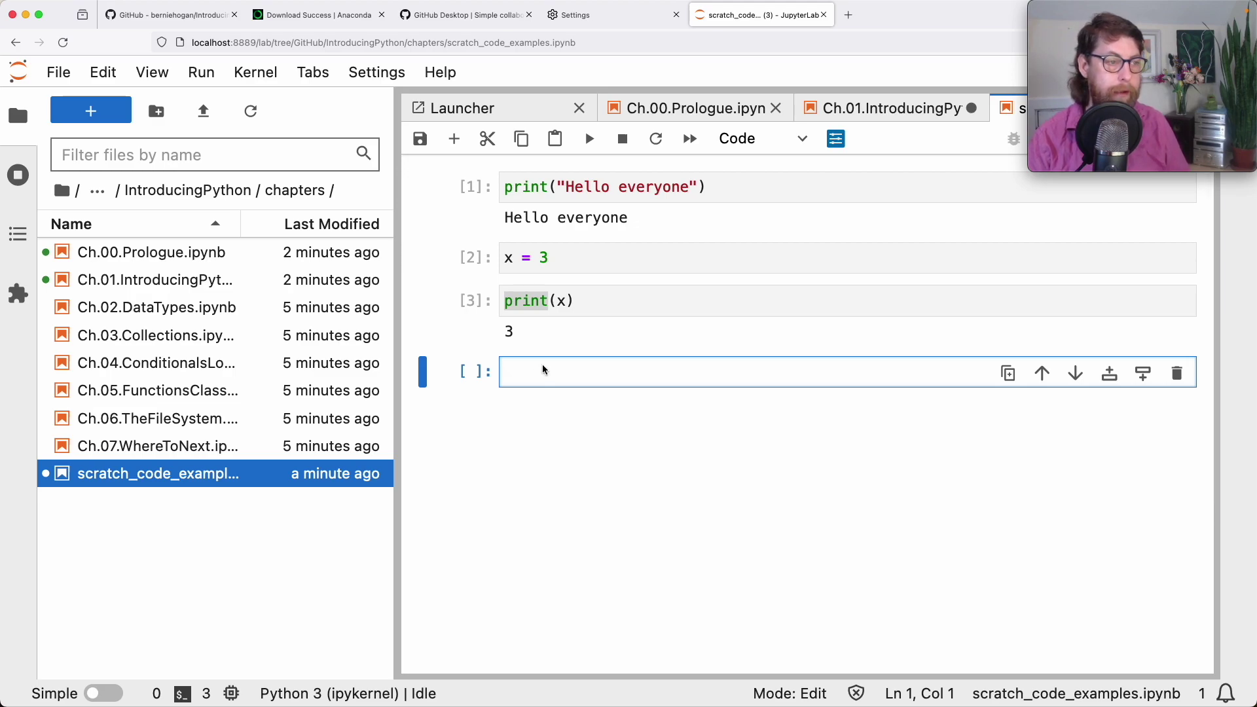
{"action": "left_click", "coordinate": [594, 297]}
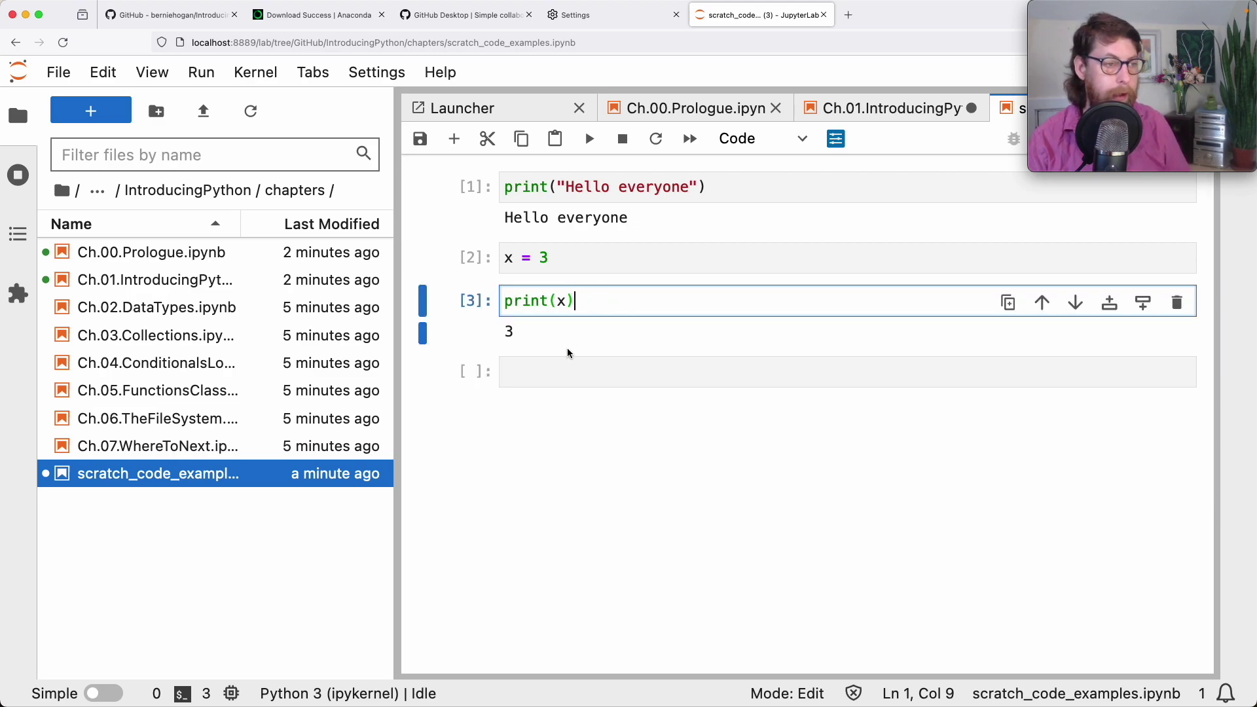
{"action": "left_click", "coordinate": [561, 371]}
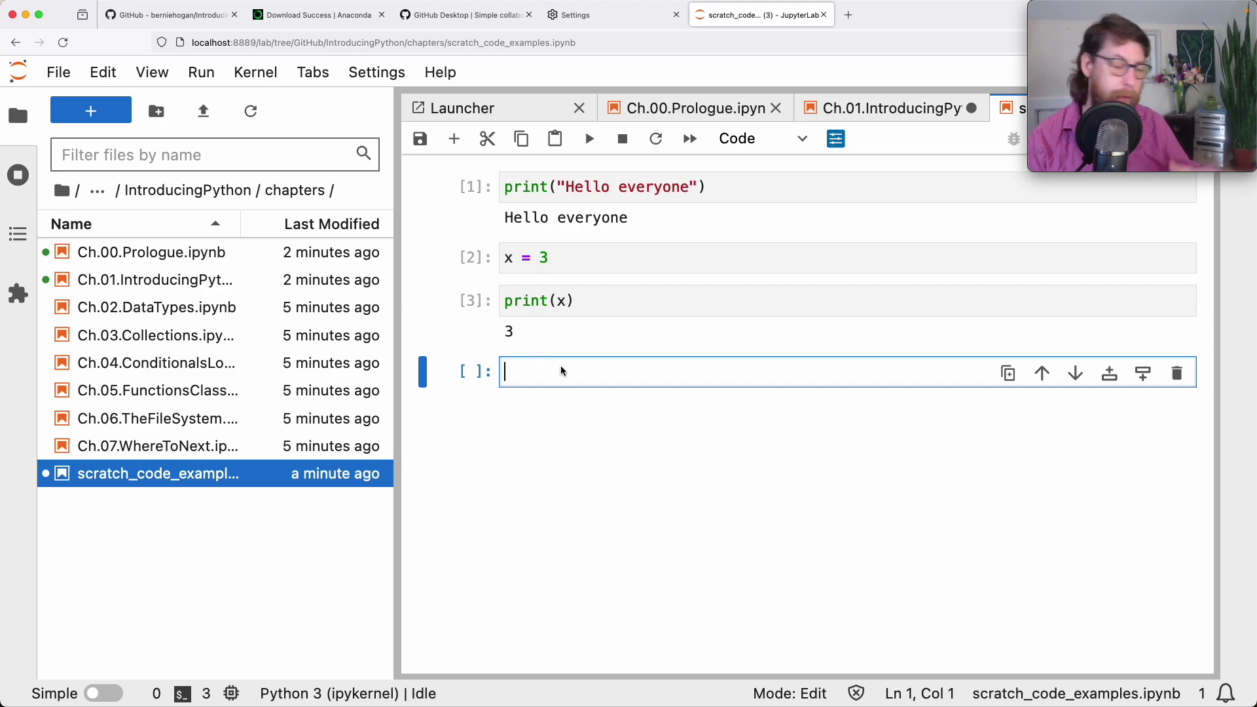